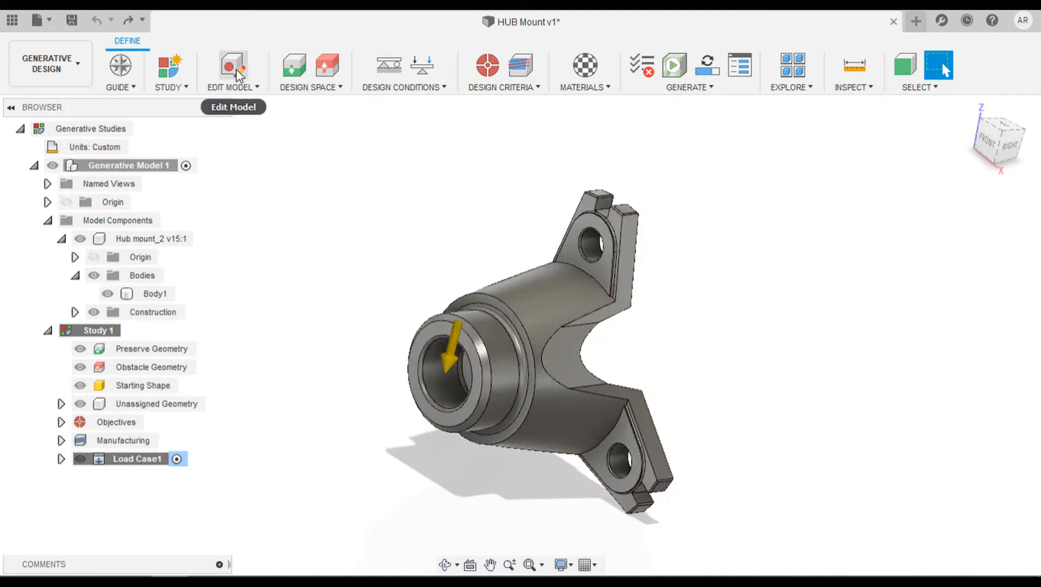
Start editing the generative model of the hub mount
click(236, 70)
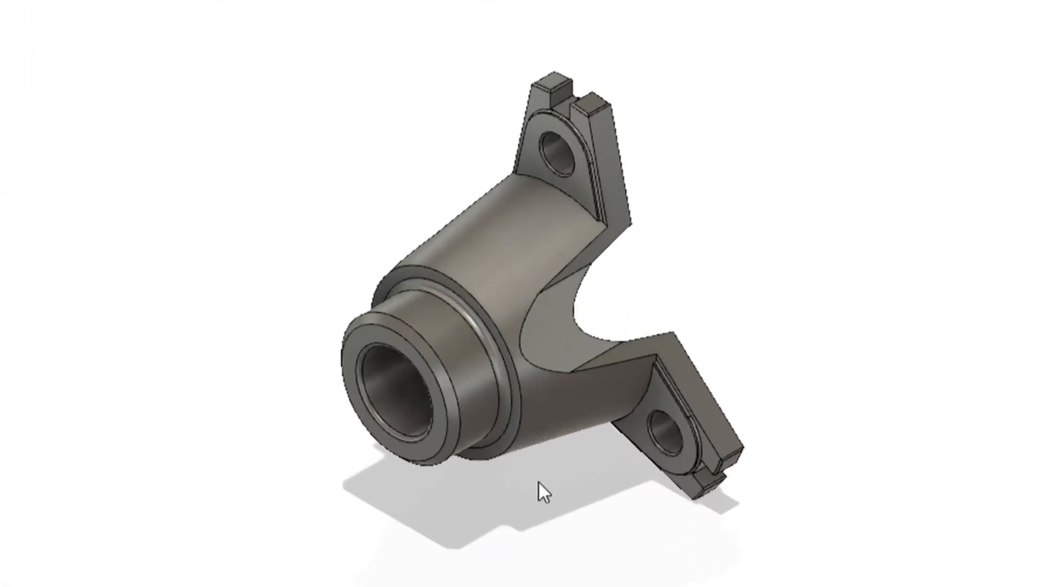
shift+middle_drag(554, 435, 504, 320)
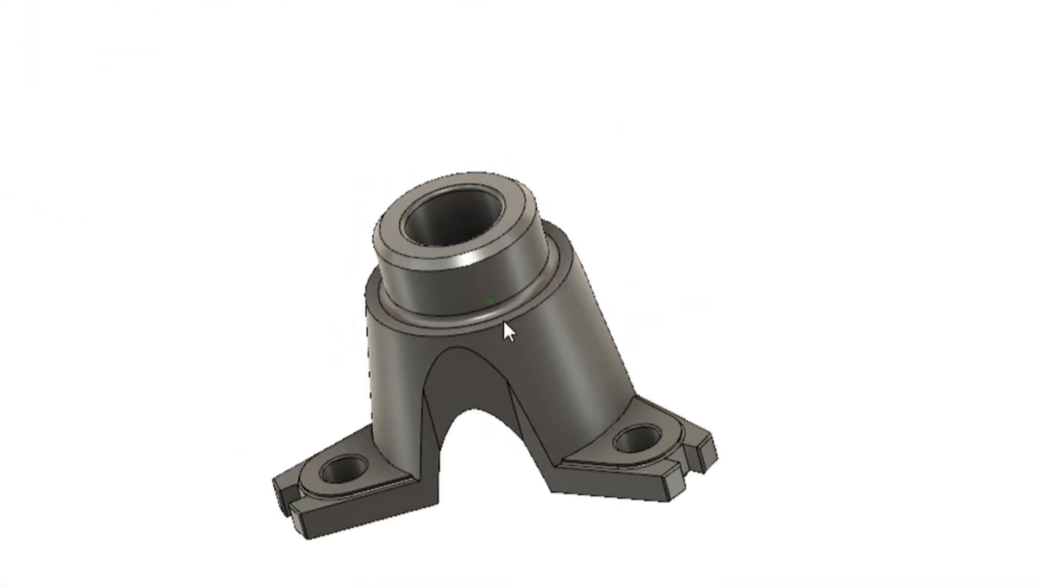
scroll(455, 258, up, 5)
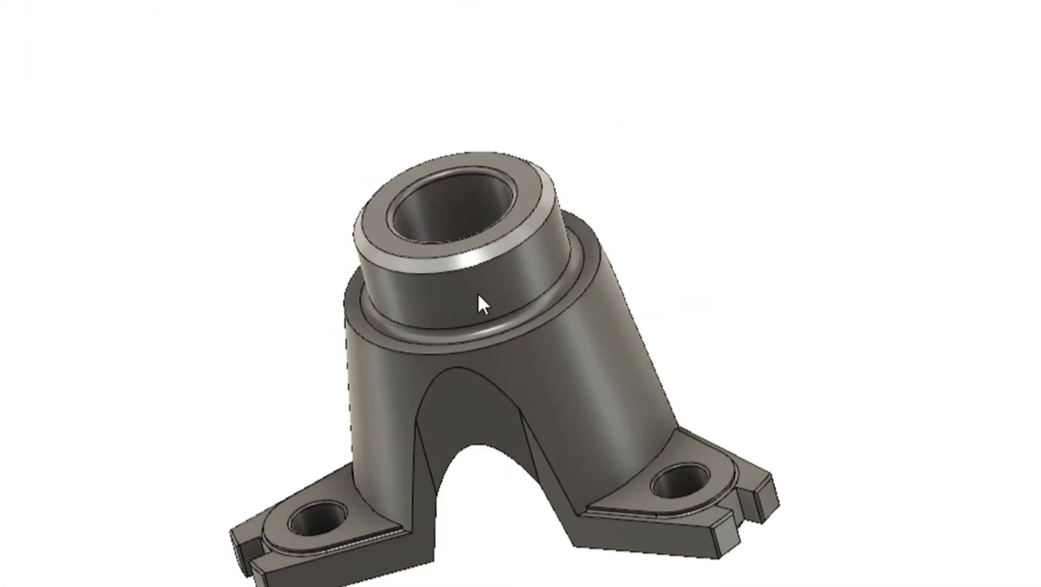
middle_drag(605, 220, 532, 145)
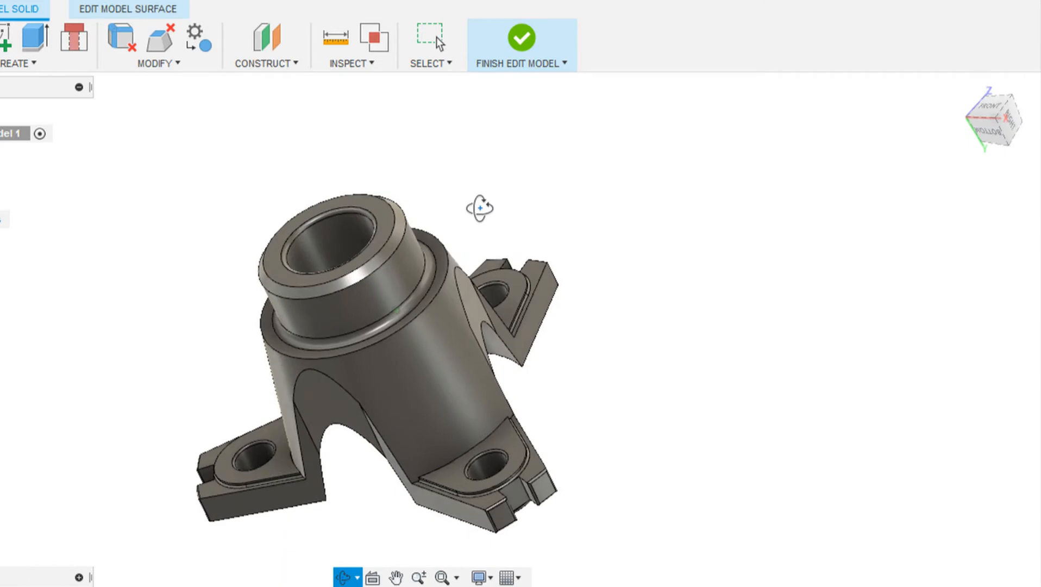
shift+middle_drag(480, 208, 486, 193)
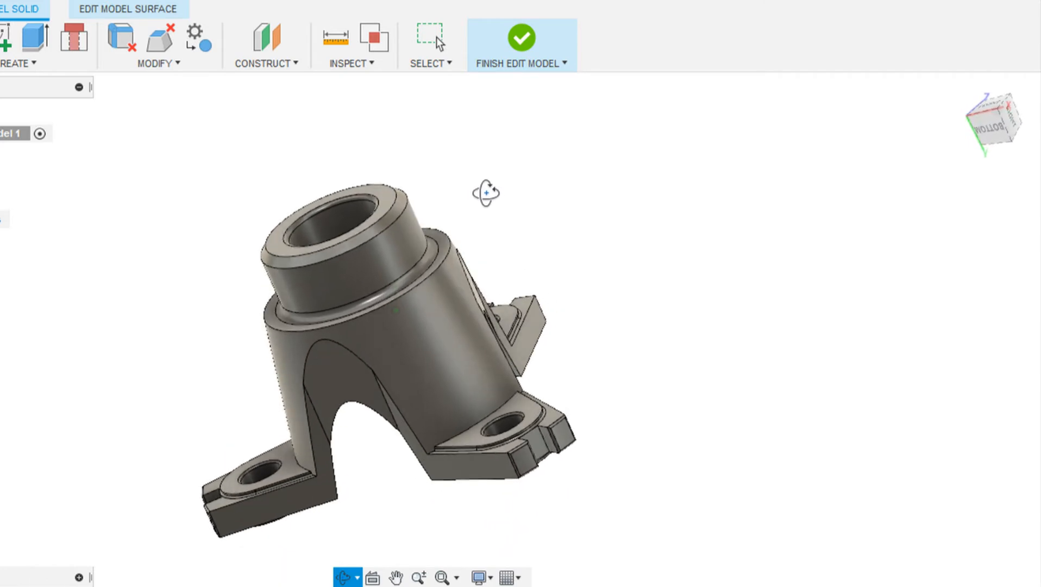
Remove the fillets and chamfers from the hub mount body, with only the Fillet and Chamfer feature types selected
click(123, 38)
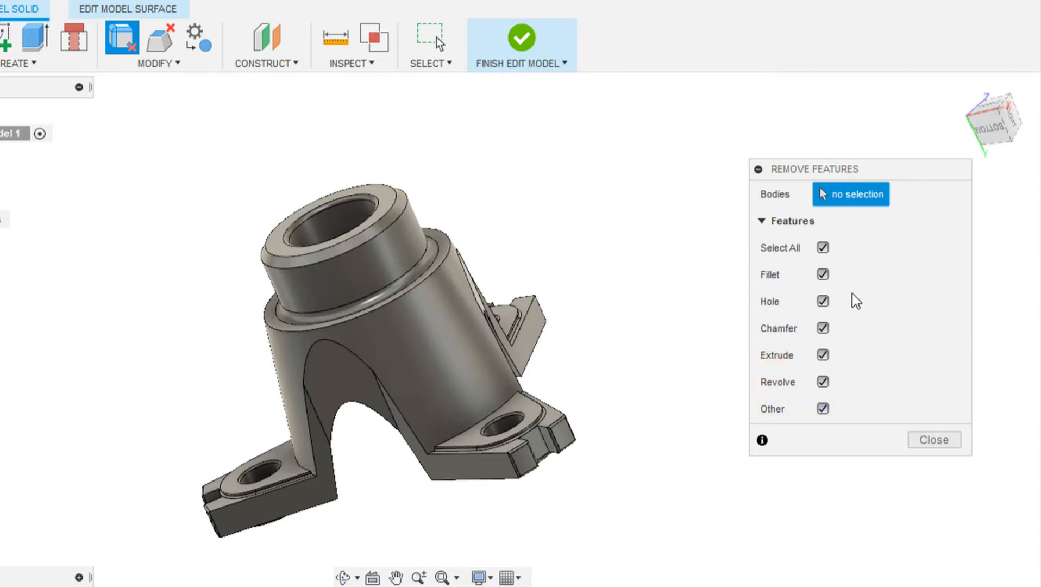
click(824, 247)
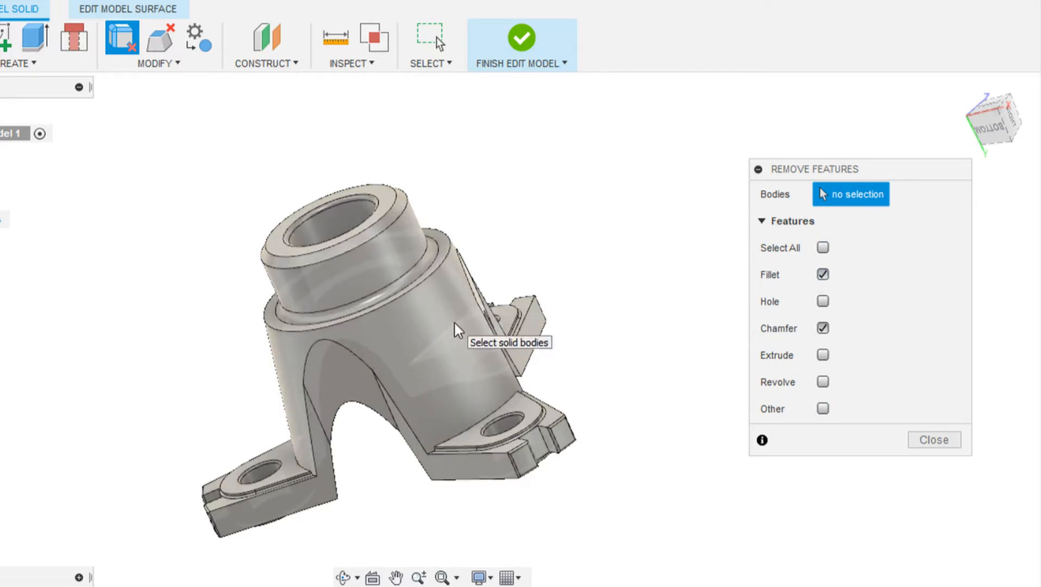
click(455, 323)
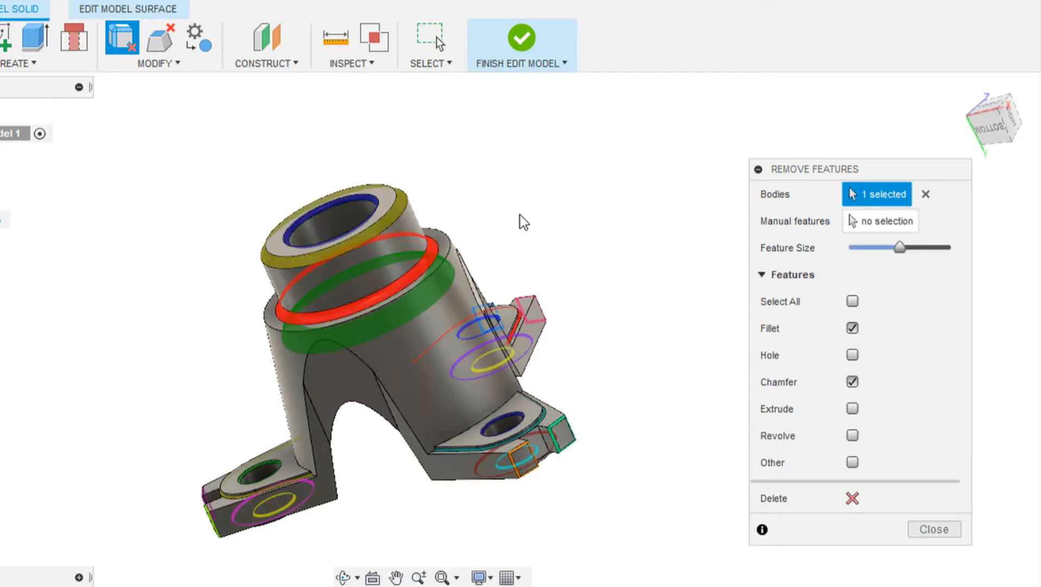
mouse_move(490, 205)
shift+middle_down()
mouse_move(505, 212)
mouse_move(497, 207)
shift+middle_up()
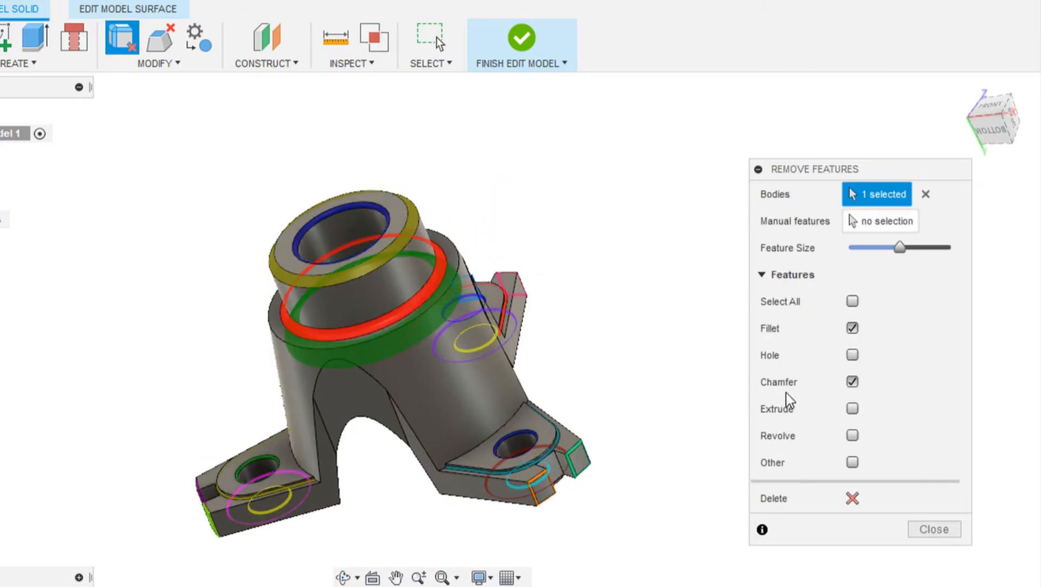
click(852, 496)
shift+middle_drag(598, 314, 666, 304)
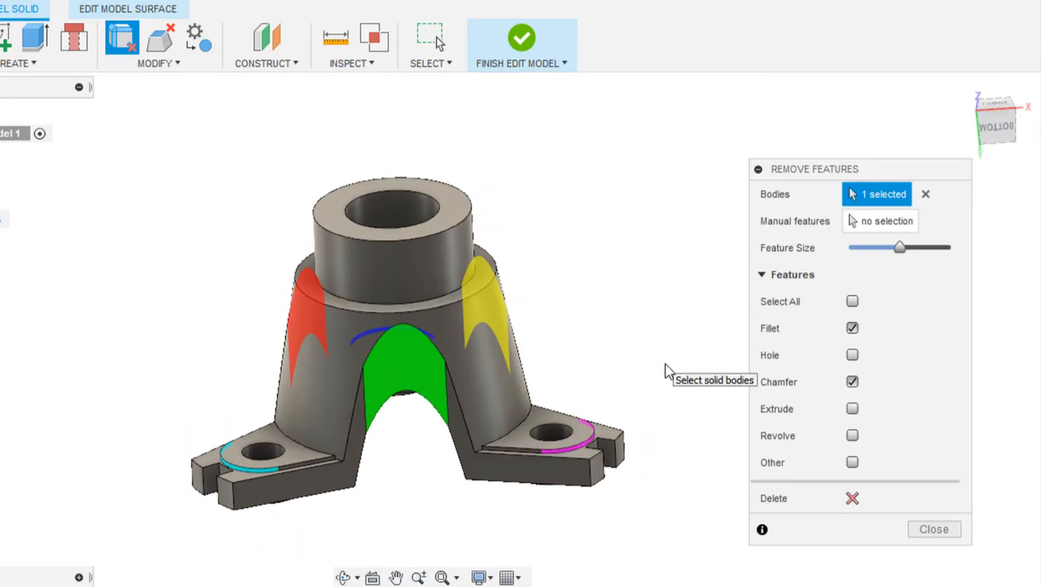
click(930, 529)
Create a new component under Generative Model 1 and name it Preserves
mouse_move(583, 232)
shift+middle_down()
mouse_move(748, 284)
mouse_move(739, 228)
mouse_move(563, 246)
mouse_move(556, 234)
mouse_move(602, 200)
mouse_move(614, 239)
mouse_move(598, 240)
shift+middle_up()
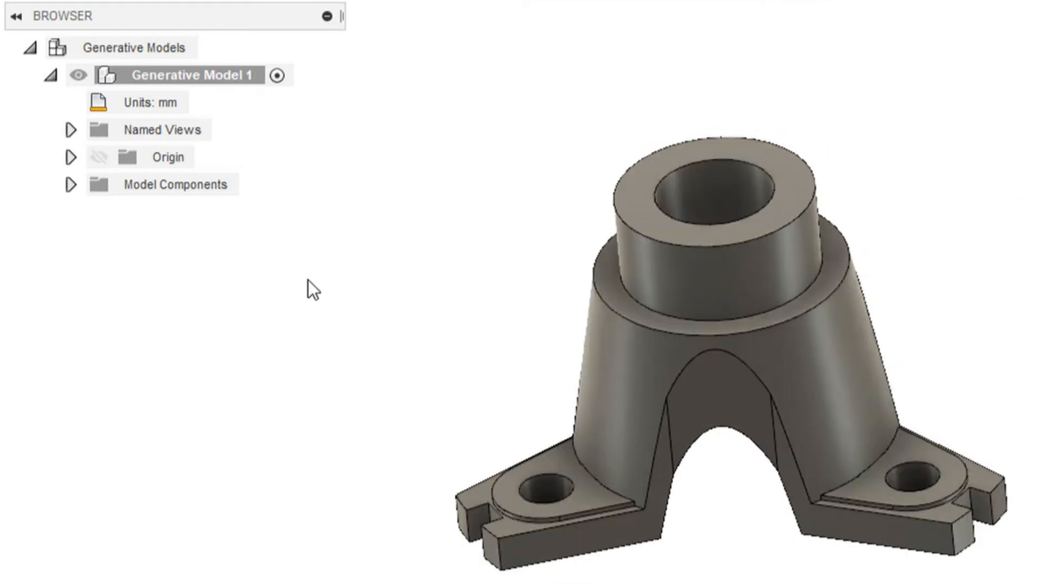
right_click(193, 81)
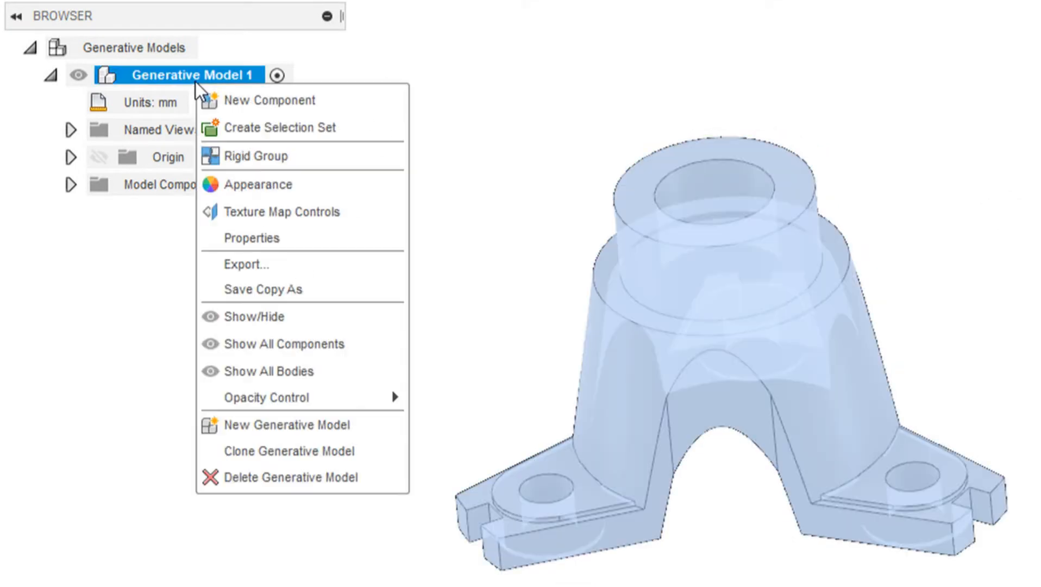
click(237, 96)
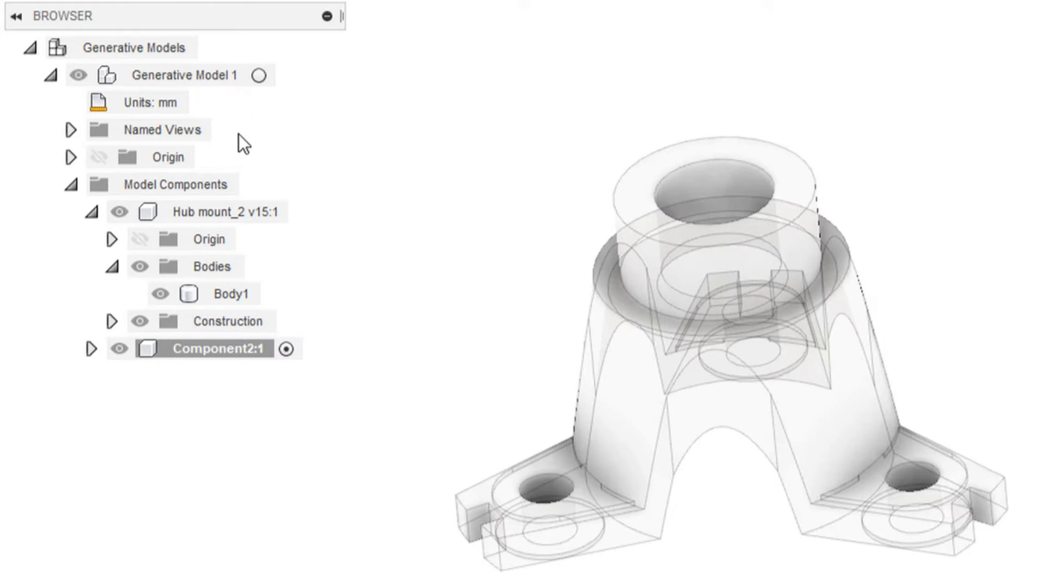
click(250, 353)
click(250, 353)
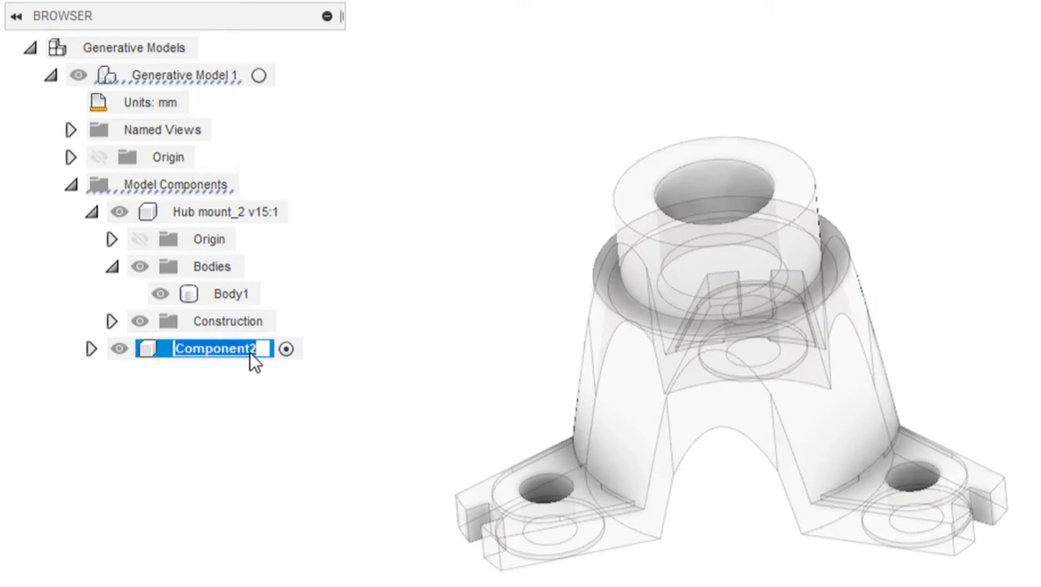
text(Preserve)
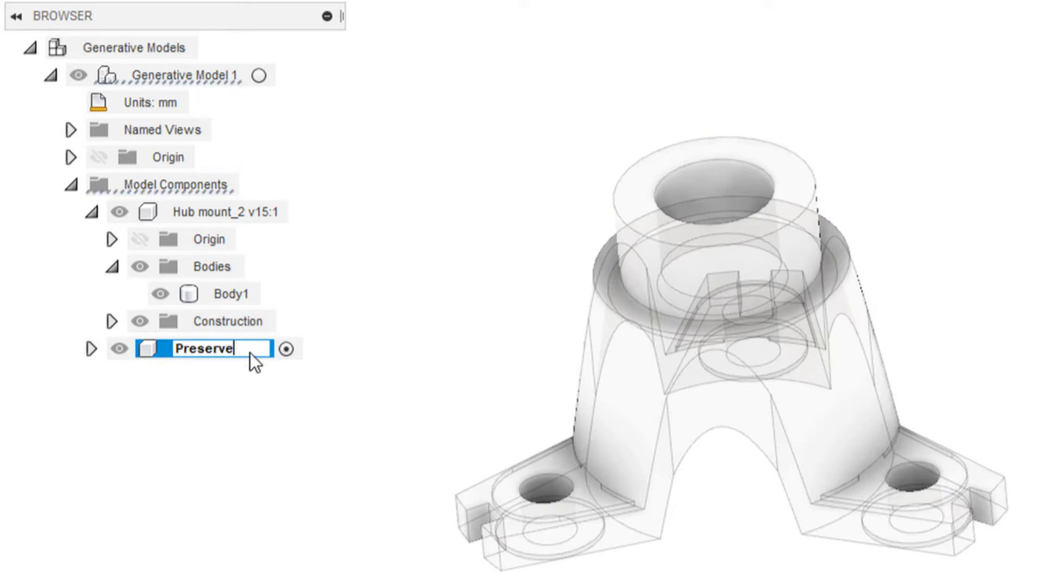
text(s)
key(Return)
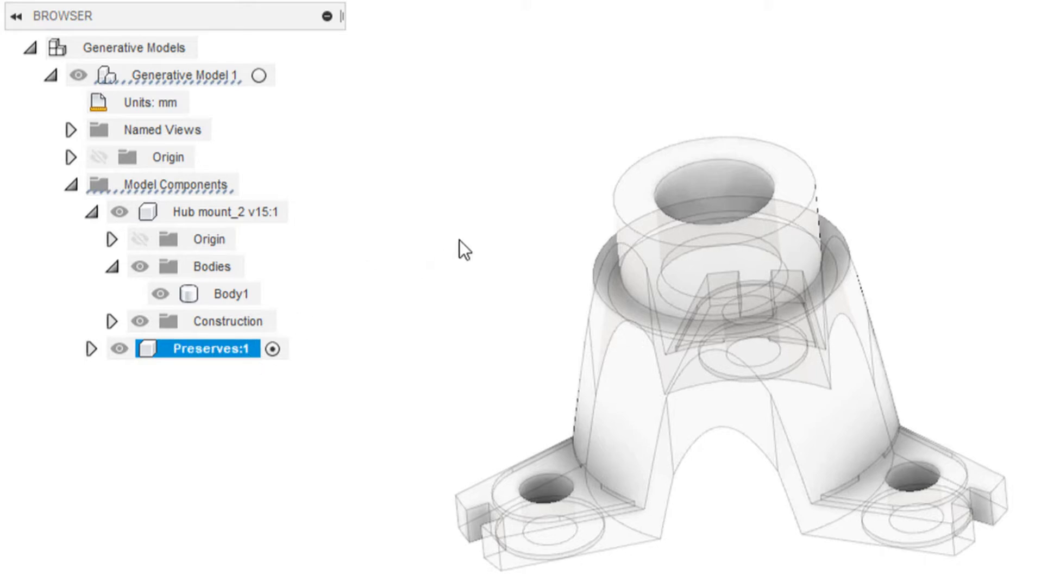
Extrude the three ring faces around the mounting holes, on the side facing away from the hub, by -9 mm as new bodies
middle_drag(485, 397, 506, 385)
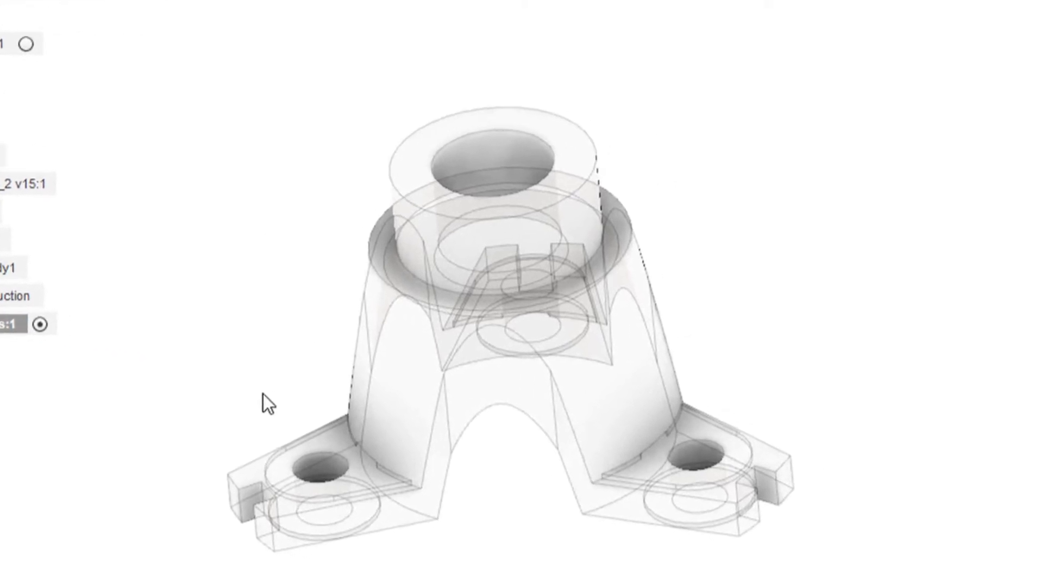
shift+middle_drag(229, 356, 314, 363)
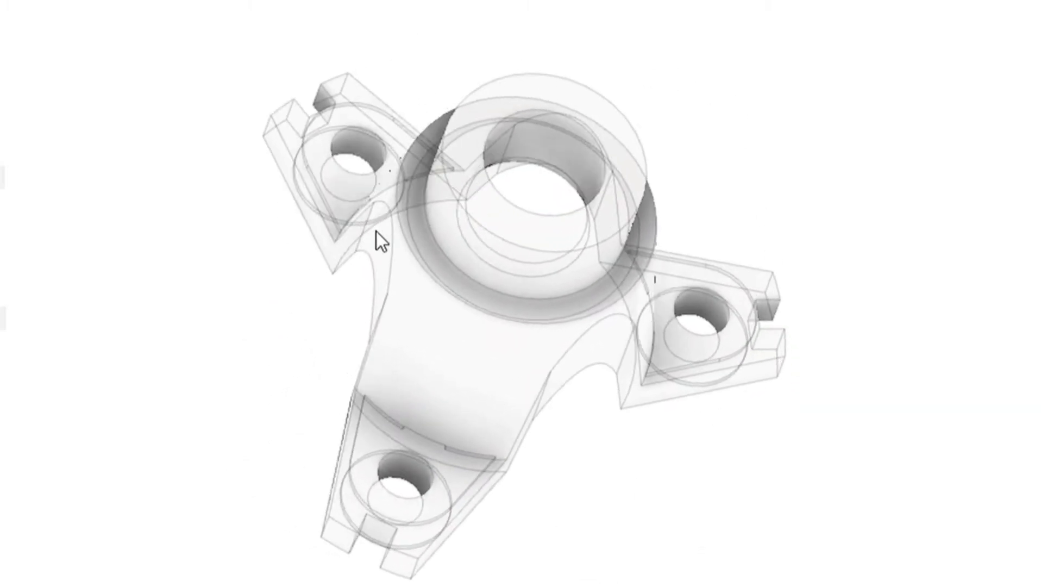
shift+middle_drag(335, 237, 300, 216)
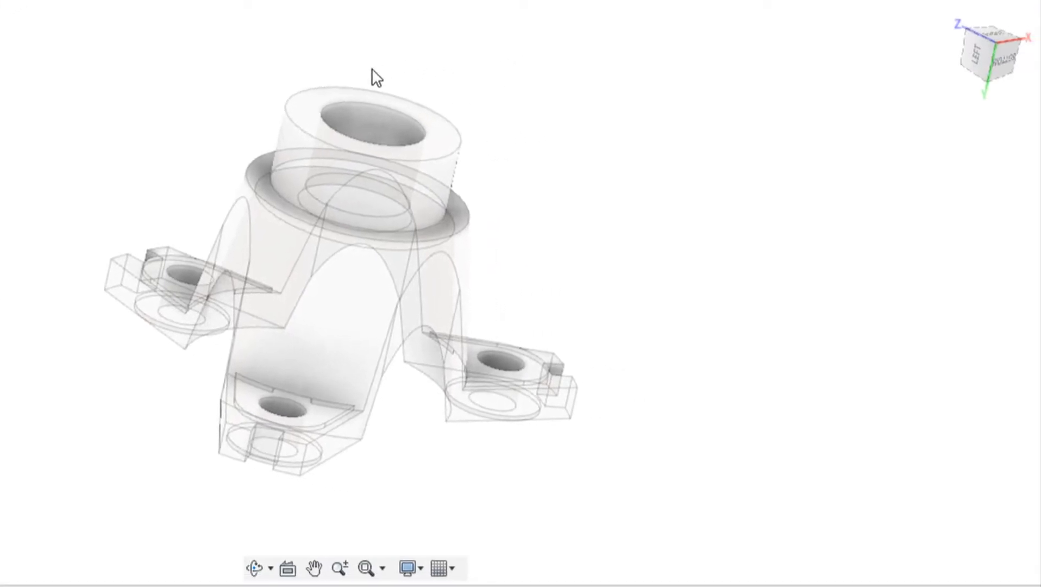
shift+middle_drag(588, 262, 657, 115)
scroll(396, 109, up, 4)
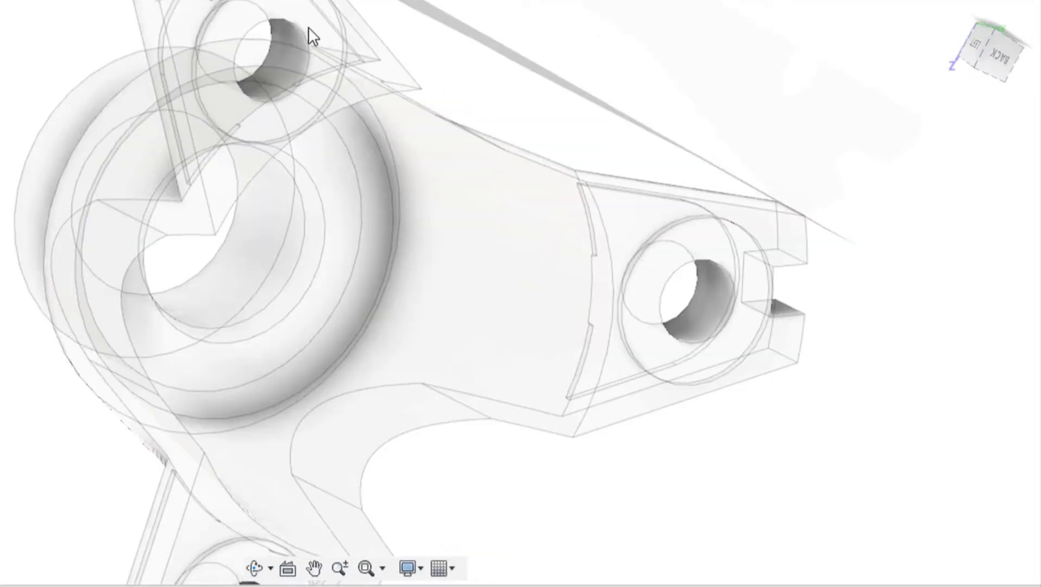
click(699, 237)
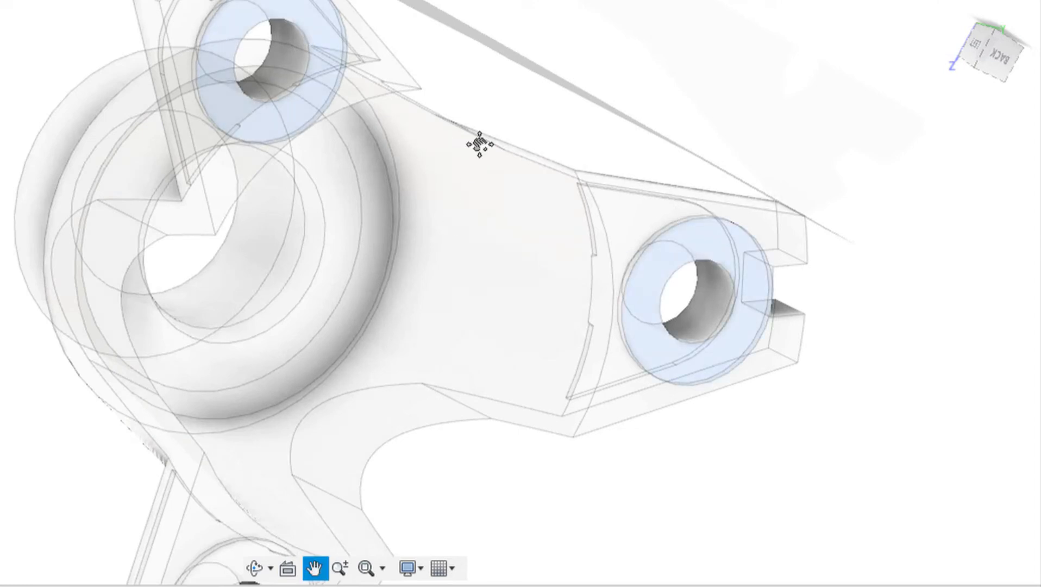
middle_drag(465, 193, 510, 34)
click(304, 405)
scroll(255, 324, down, 4)
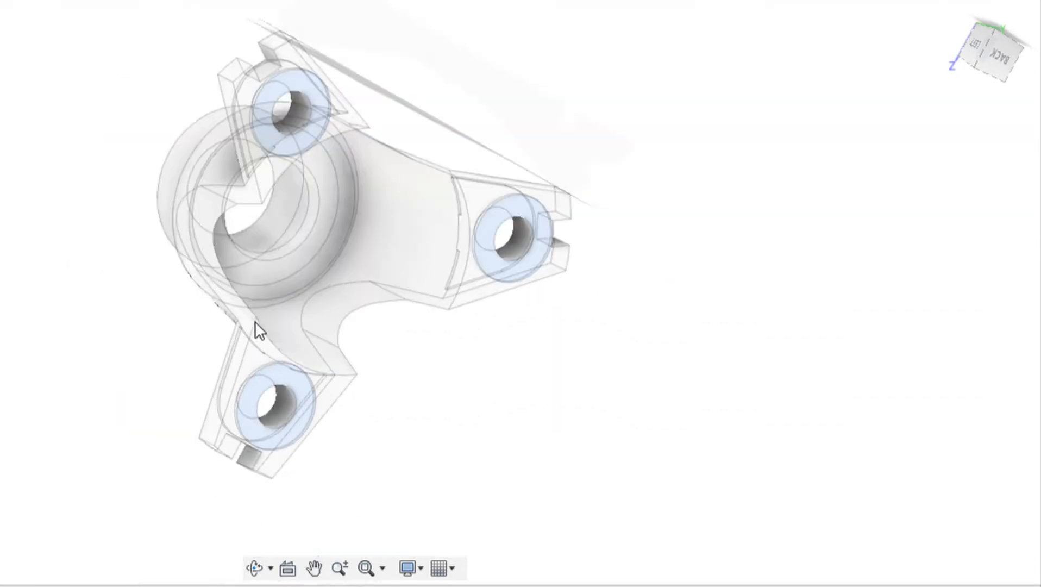
shift+middle_drag(301, 327, 453, 379)
key(e)
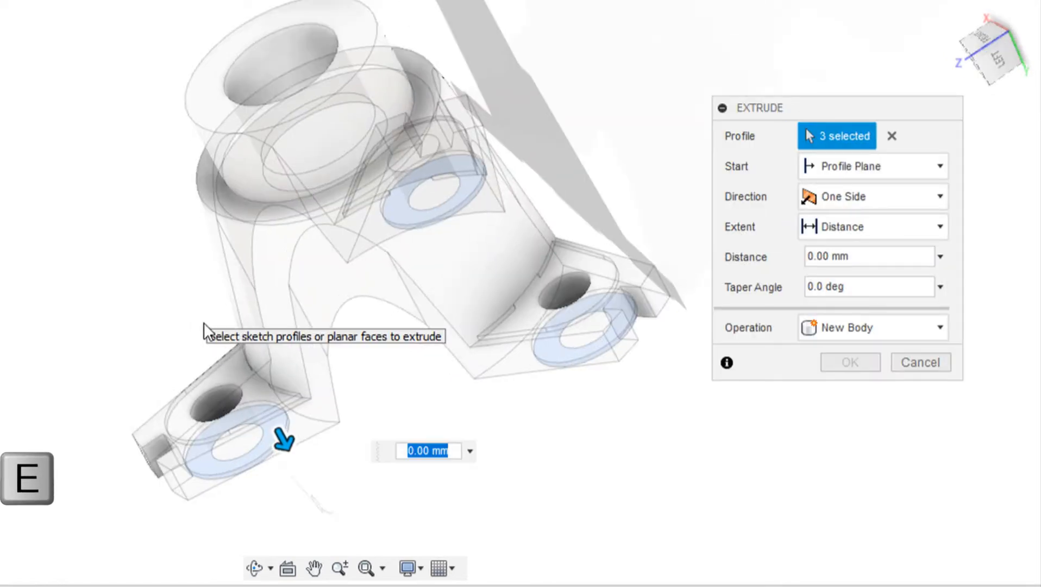
text(-9)
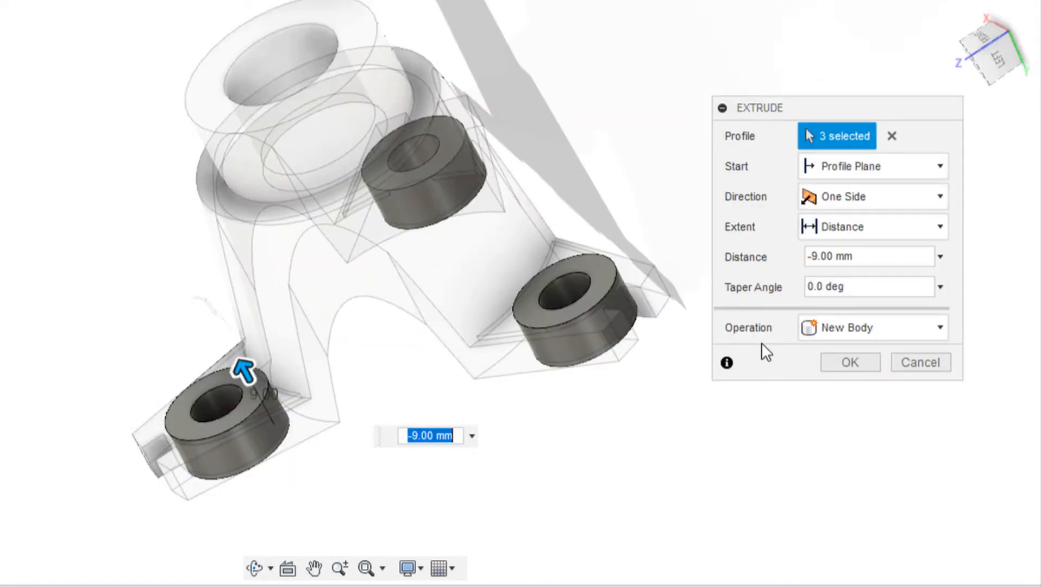
click(850, 362)
Extrude the annular end face of the central hub by -16 mm as a new body
scroll(531, 453, down, 3)
shift+middle_drag(530, 453, 534, 422)
scroll(635, 157, up, 3)
key(e)
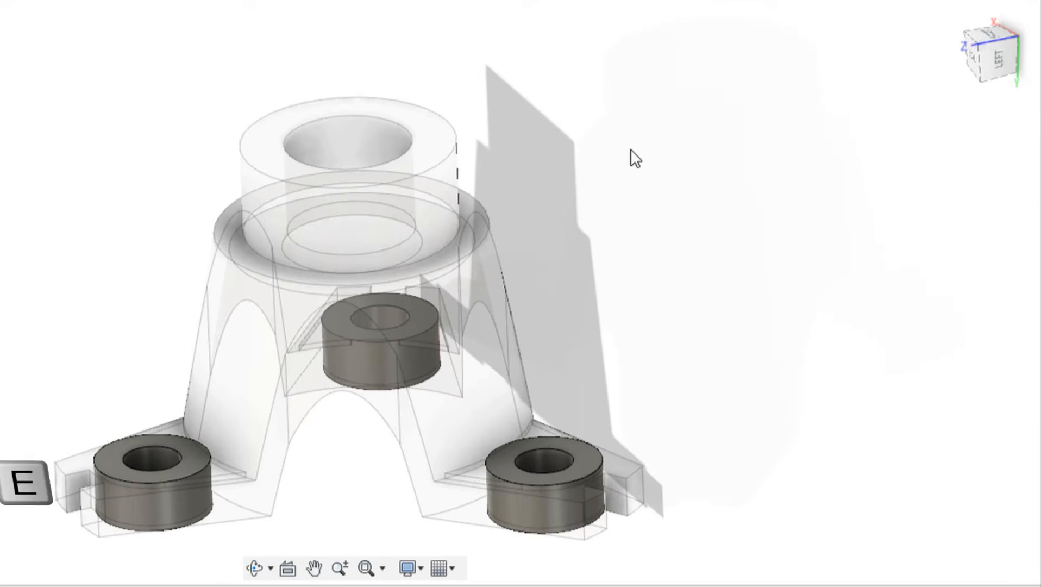
click(429, 132)
shift+middle_drag(517, 112, 291, 246)
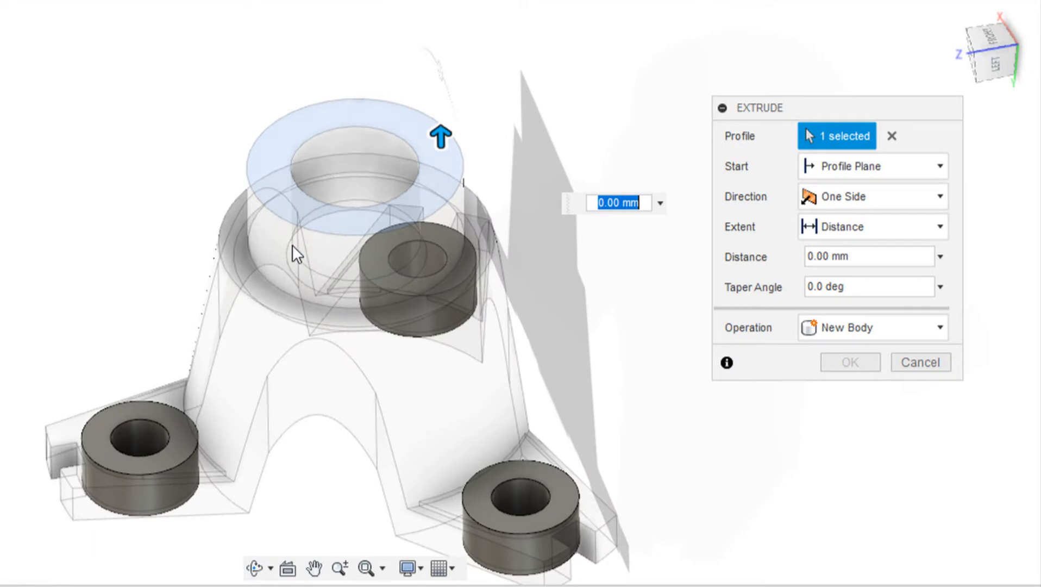
click(233, 251)
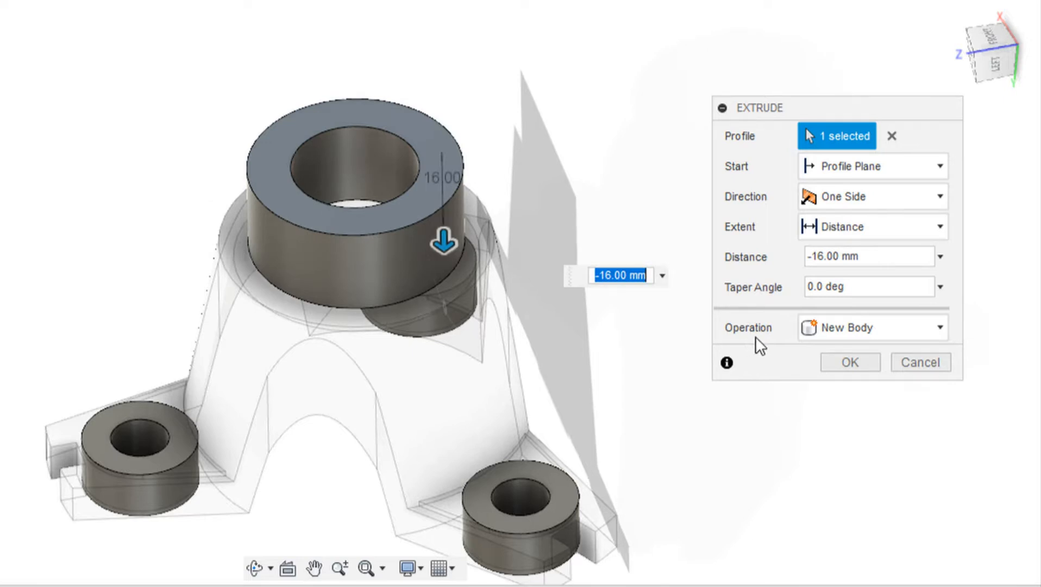
click(848, 363)
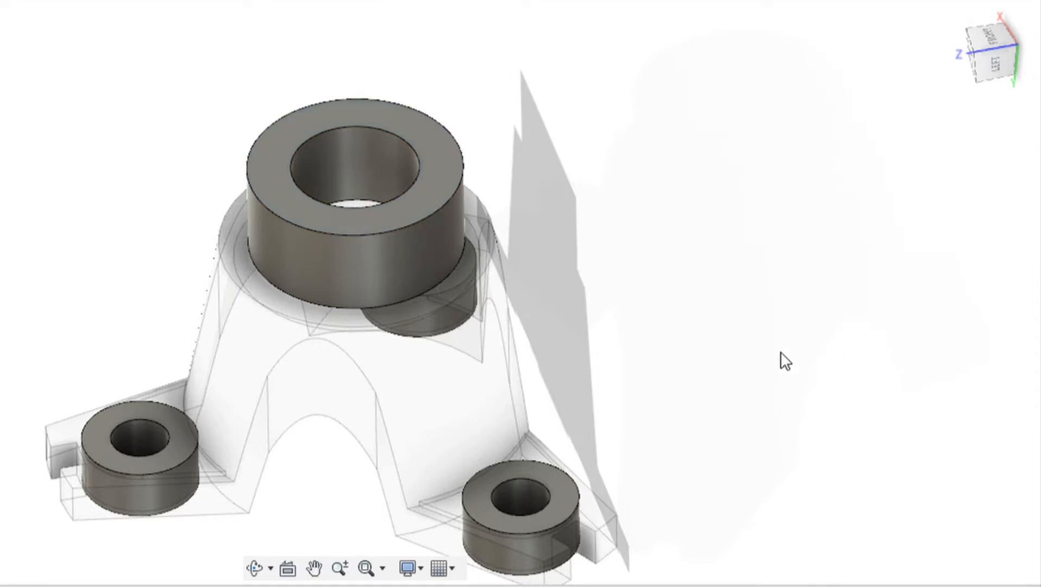
Create another component under Generative Model 1 and name it Obstacles
scroll(549, 250, down, 2)
shift+middle_drag(609, 245, 611, 245)
drag(611, 244, 627, 294)
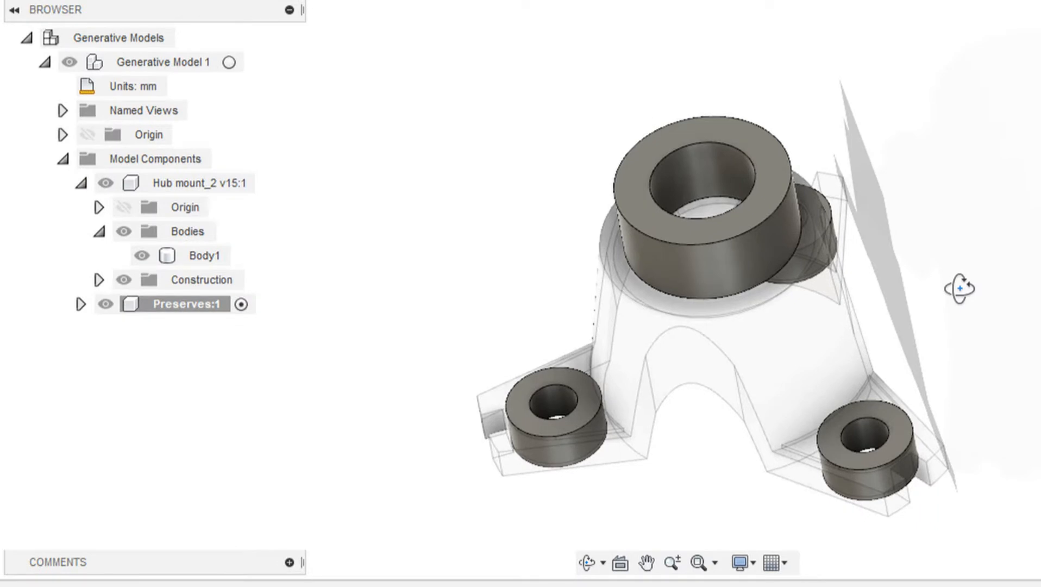
shift+middle_drag(959, 288, 955, 263)
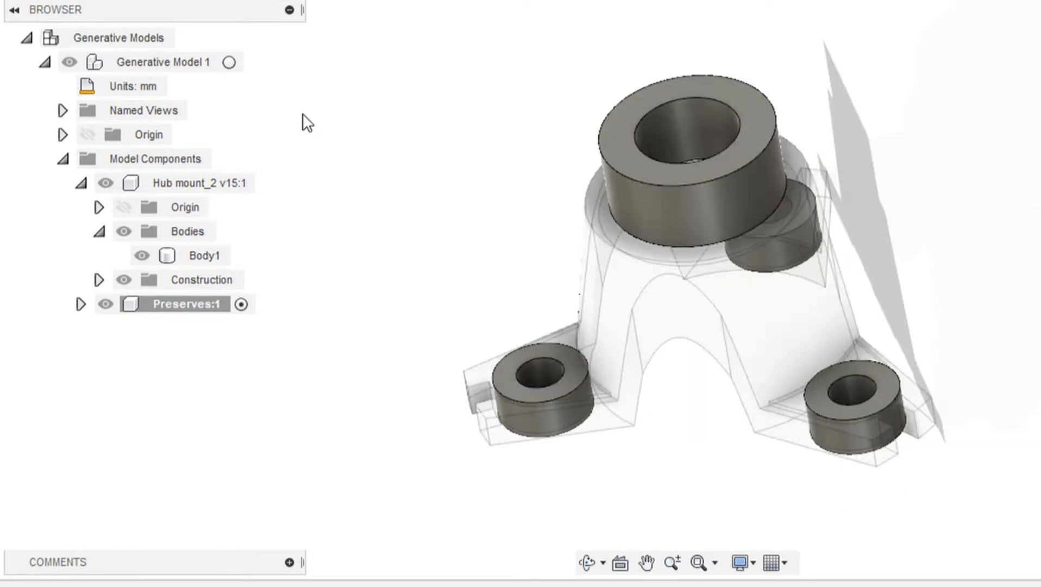
right_click(179, 56)
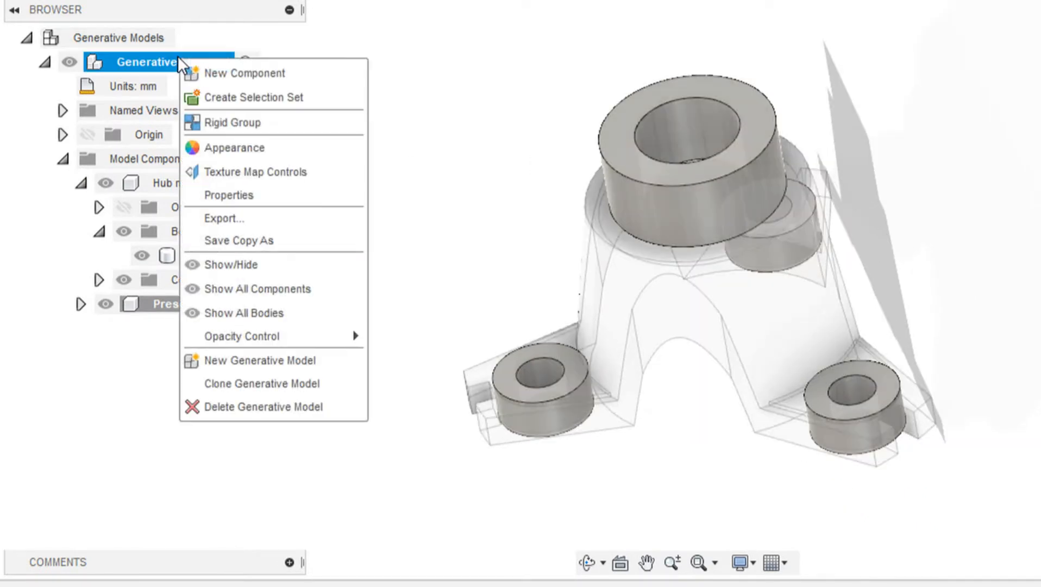
click(197, 70)
double_click(217, 328)
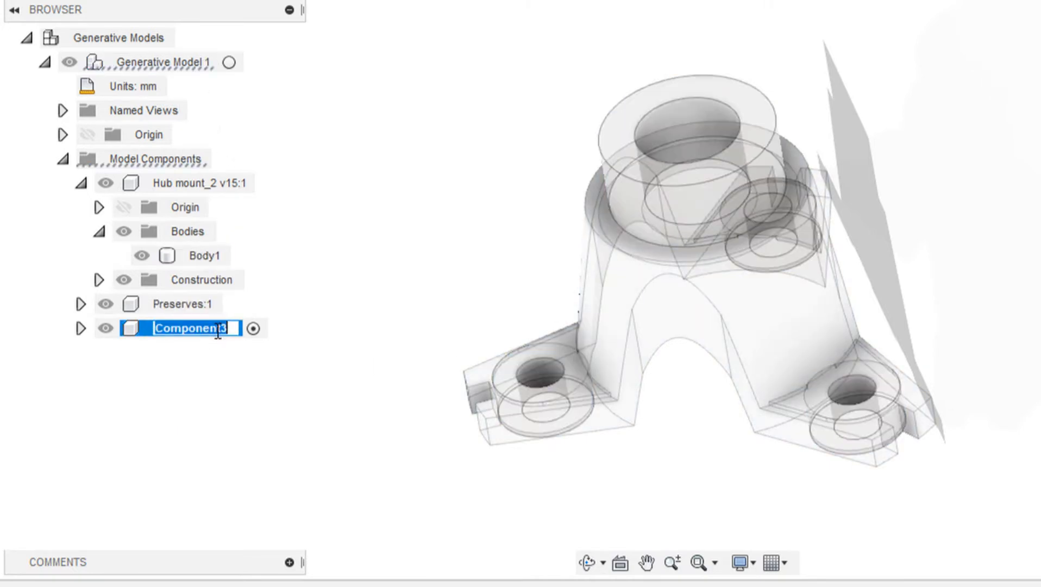
text(Obst)
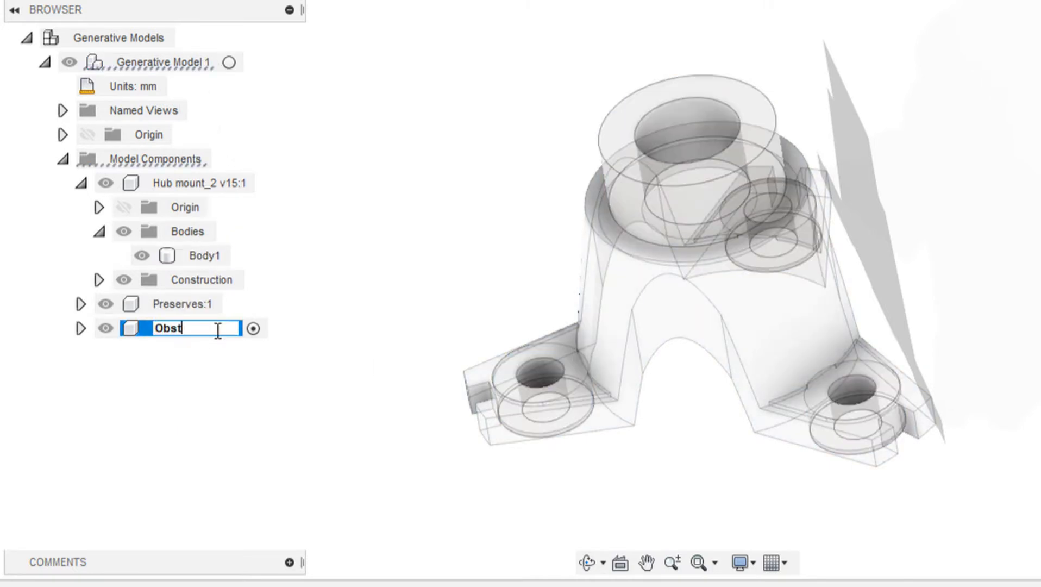
key(Return)
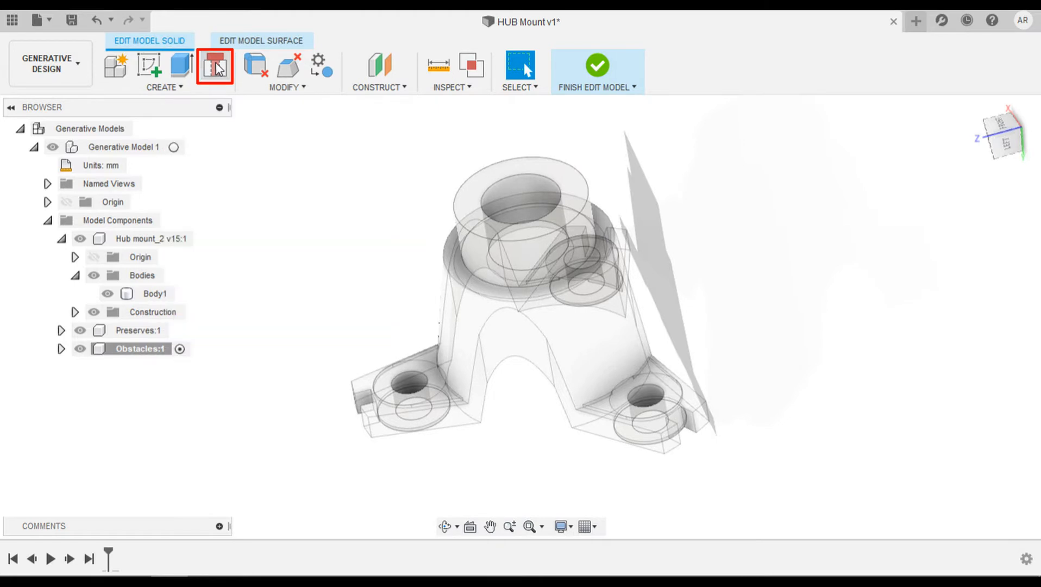
Create a connector obstacle at one mounting hole with a 10 mm diameter, 20 mm long shaft and a 15 mm diameter, 15 mm long bolt head
click(216, 69)
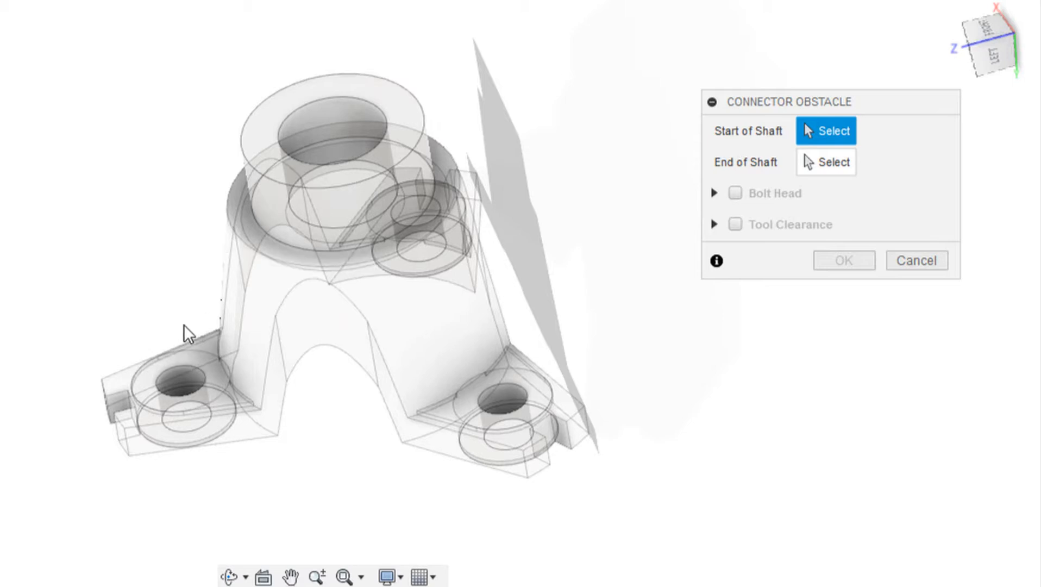
click(188, 366)
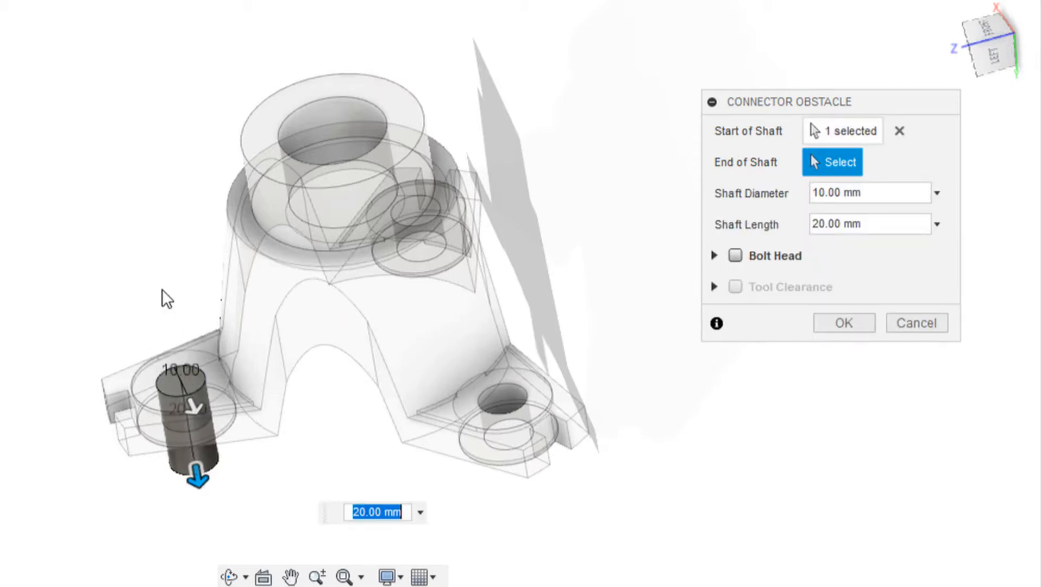
shift+middle_drag(175, 300, 193, 274)
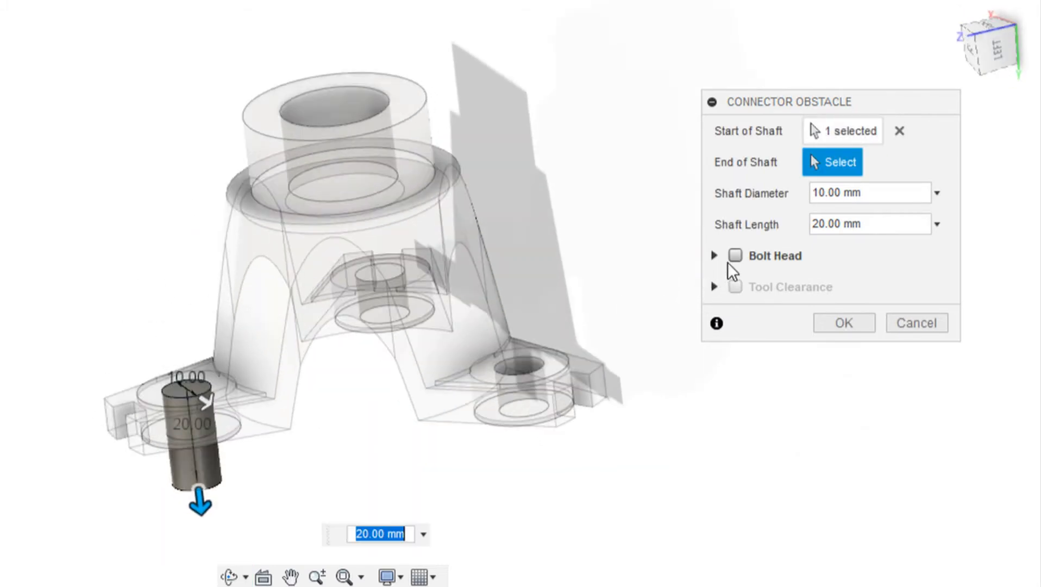
click(736, 256)
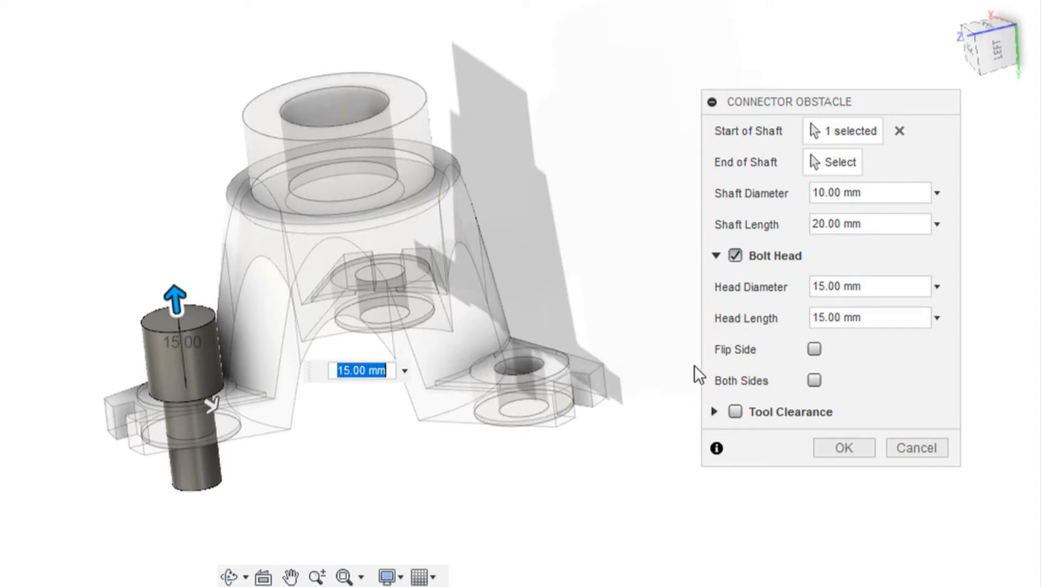
click(830, 447)
shift+middle_drag(547, 146, 534, 210)
mouse_move(522, 163)
shift+middle_down()
mouse_move(535, 184)
mouse_move(544, 181)
mouse_move(513, 210)
mouse_move(517, 158)
shift+middle_up()
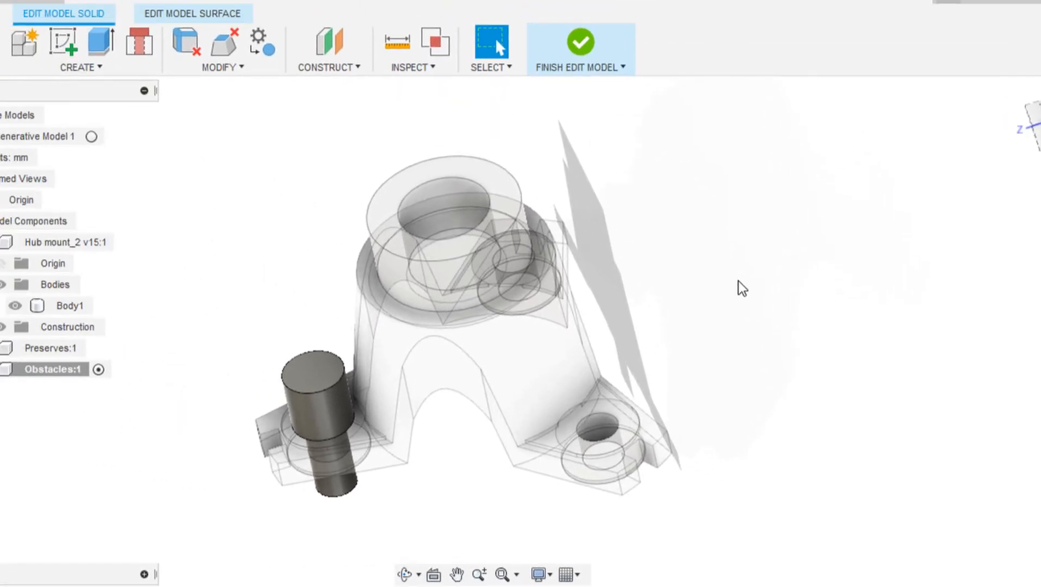
Create a full circular pattern of the bolt obstacle body around the hub axis with a quantity of 3
click(128, 70)
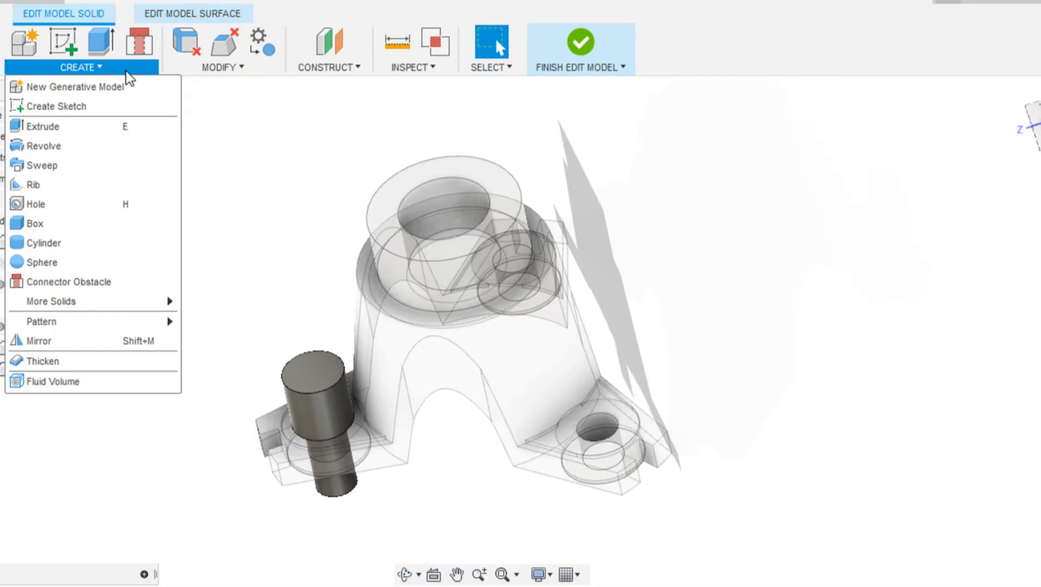
mouse_move(127, 323)
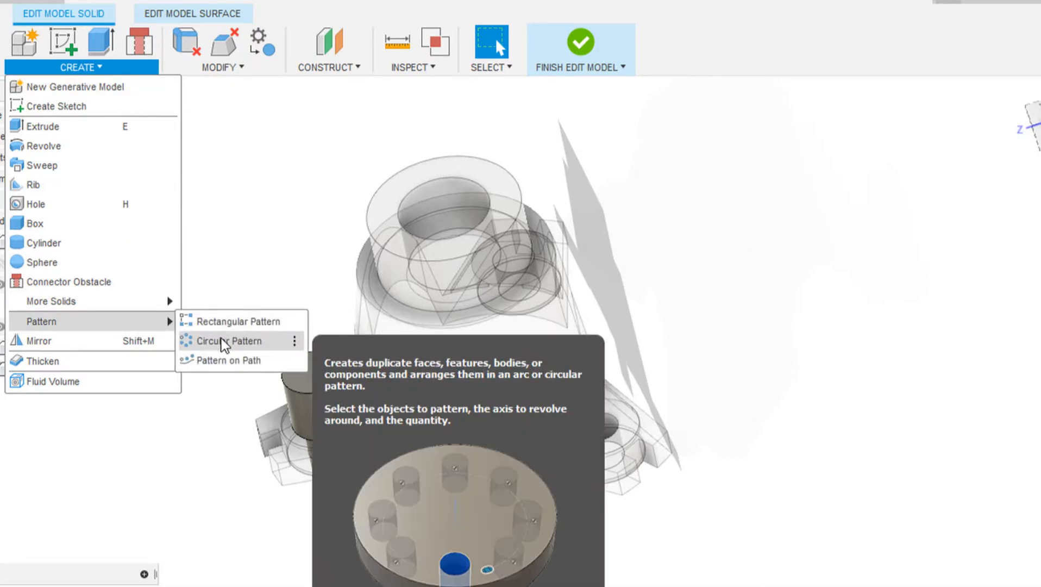
click(222, 341)
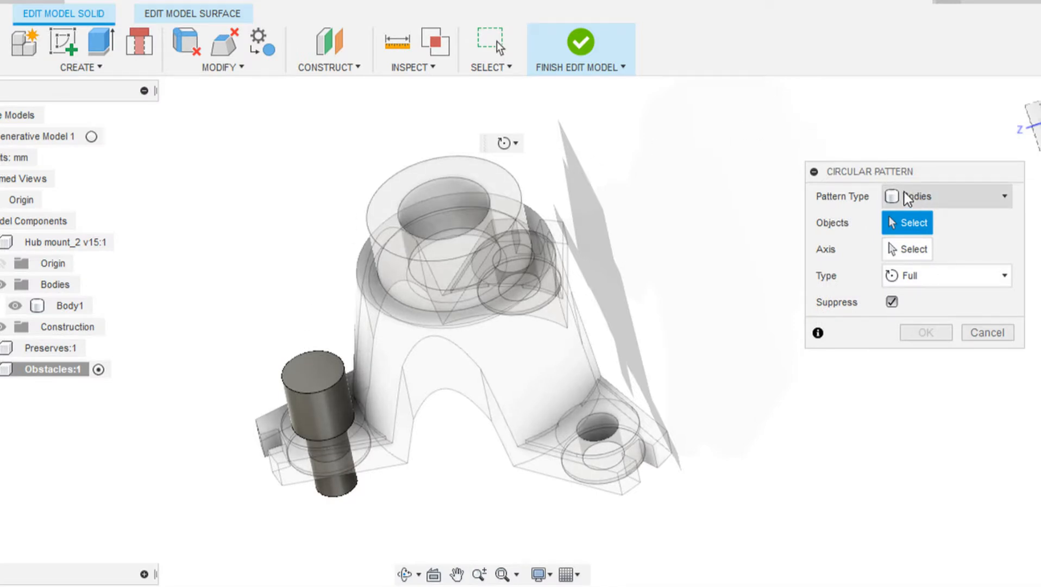
click(304, 356)
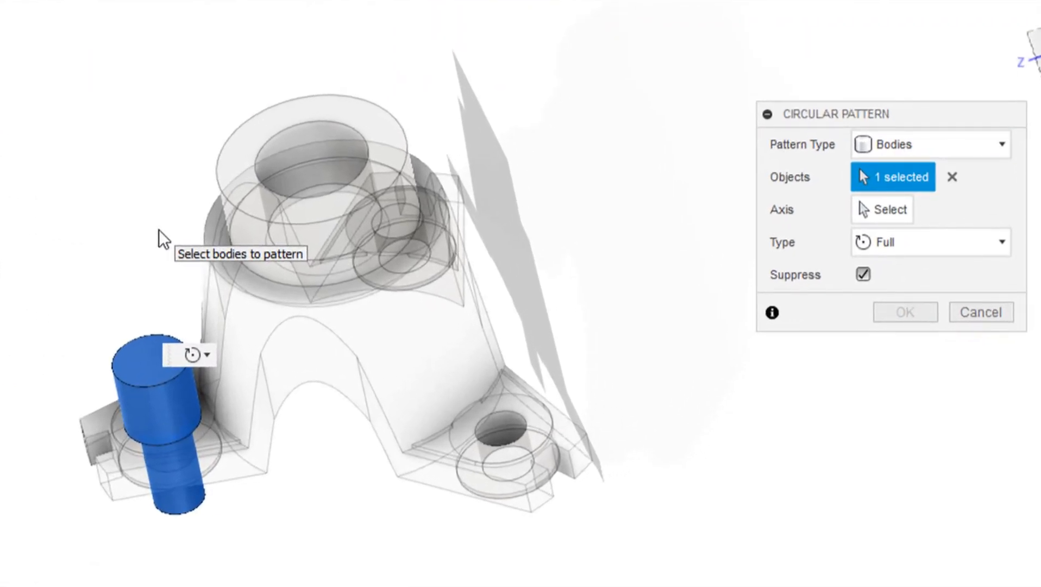
click(880, 210)
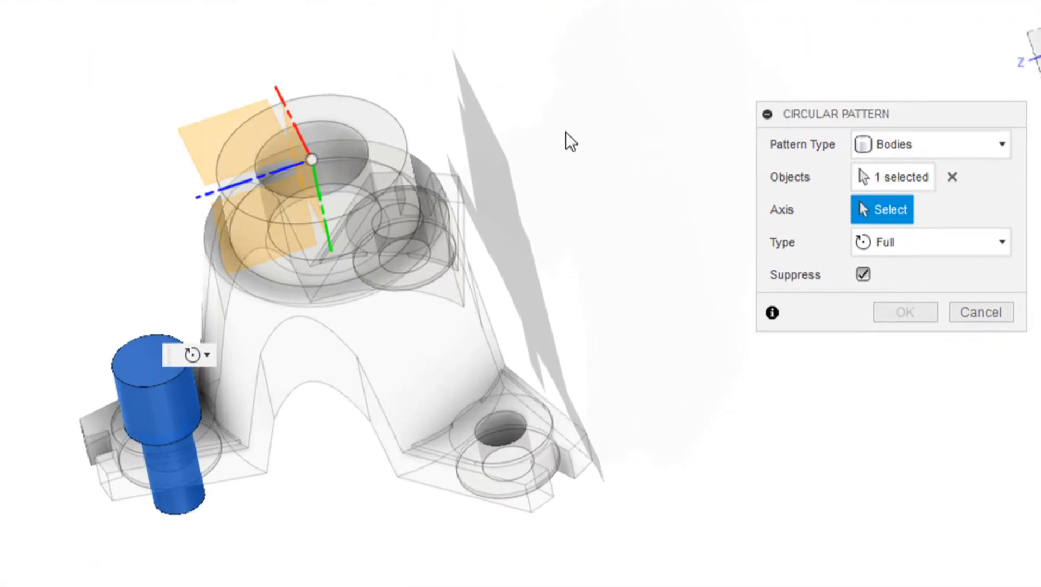
click(411, 144)
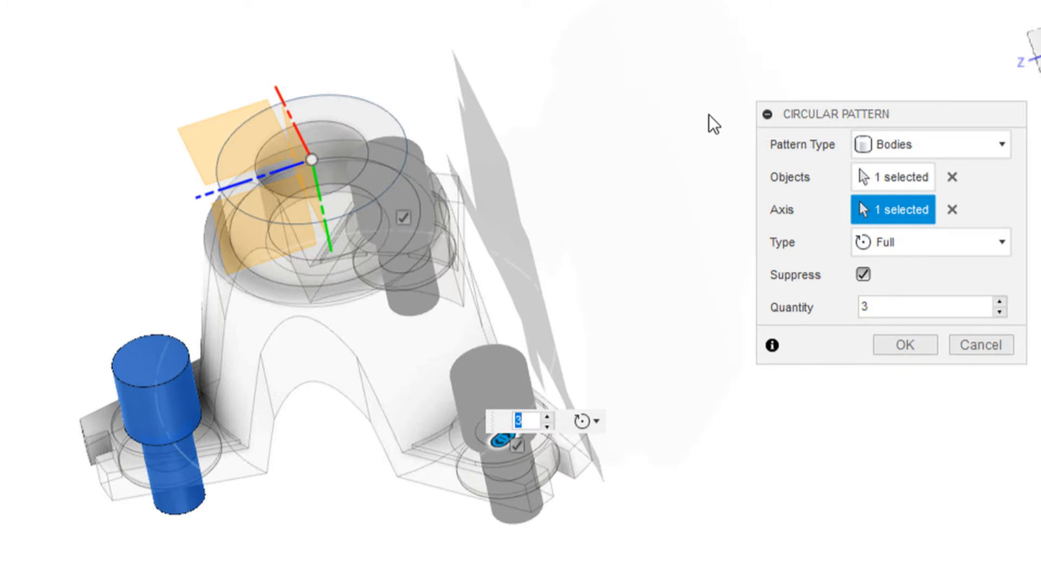
scroll(544, 165, down, 1)
shift+middle_drag(550, 180, 706, 283)
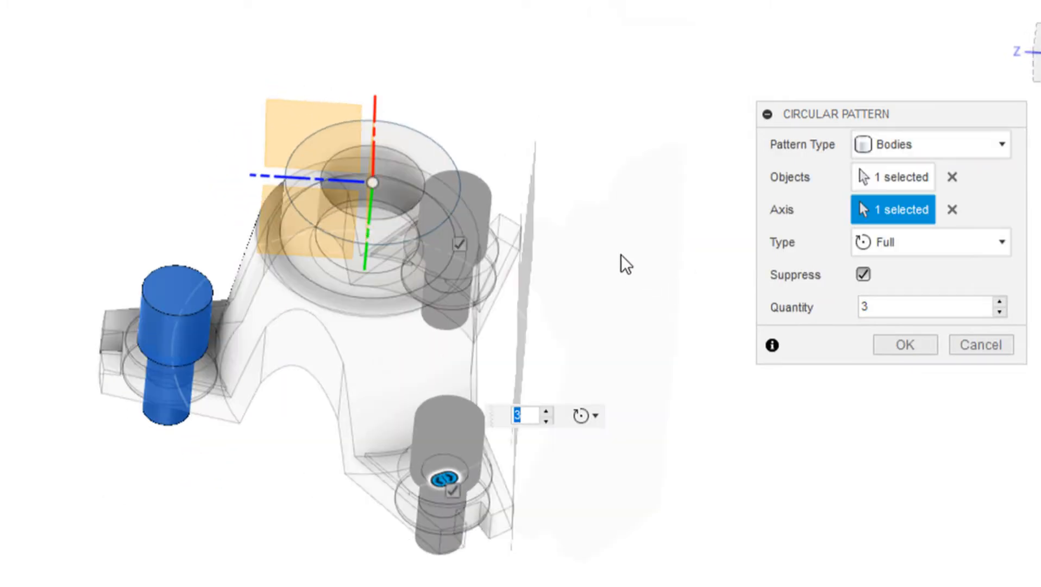
shift+middle_drag(586, 253, 614, 265)
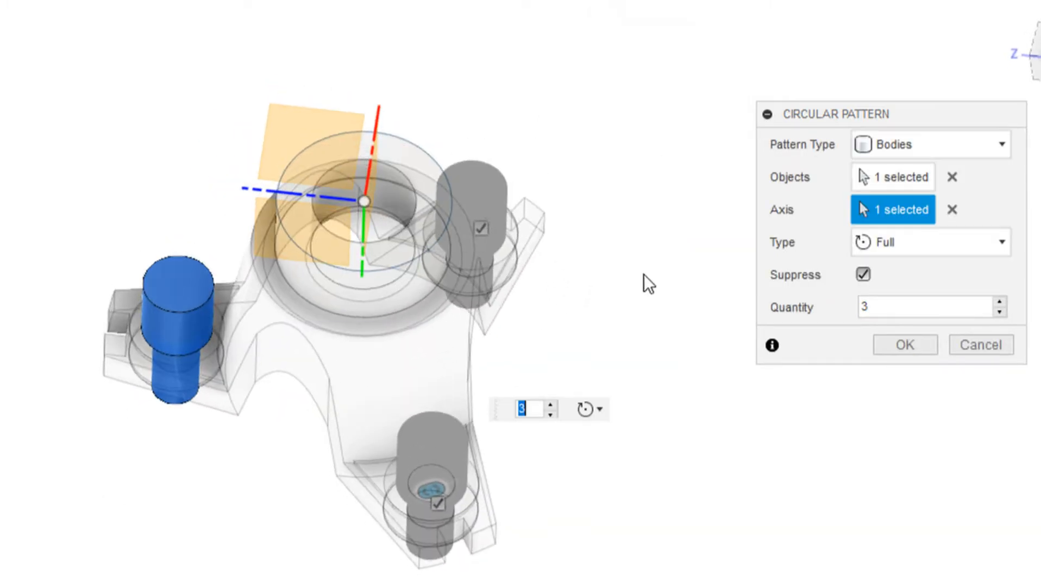
click(924, 348)
Start a connector obstacle through the central hub bore, running its 22 mm diameter shaft from the outer rim edge to the bore's inner edge
shift+middle_drag(656, 262, 639, 207)
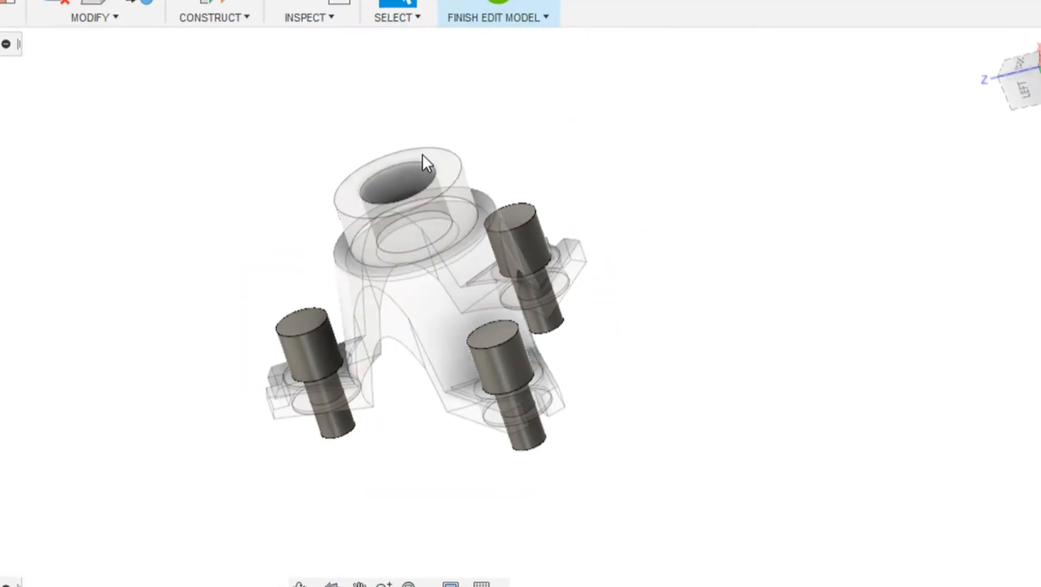
click(63, 23)
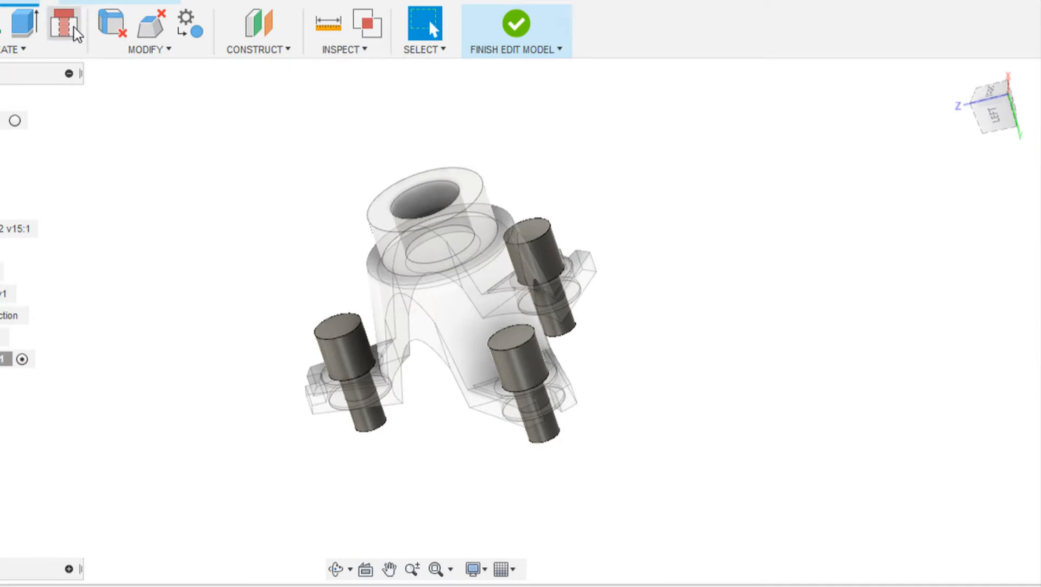
click(446, 186)
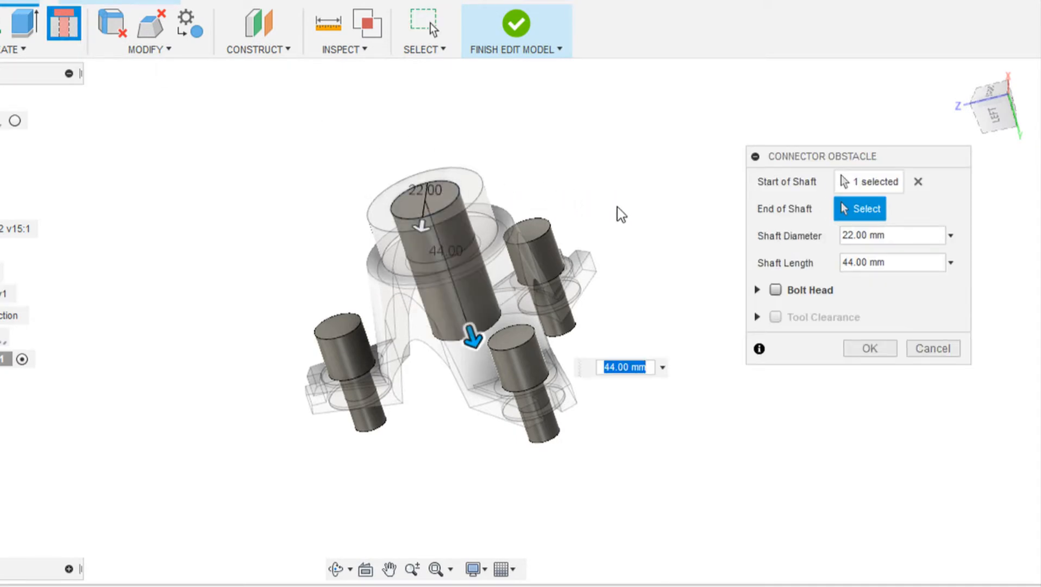
shift+middle_drag(587, 179, 430, 321)
scroll(426, 330, up, 4)
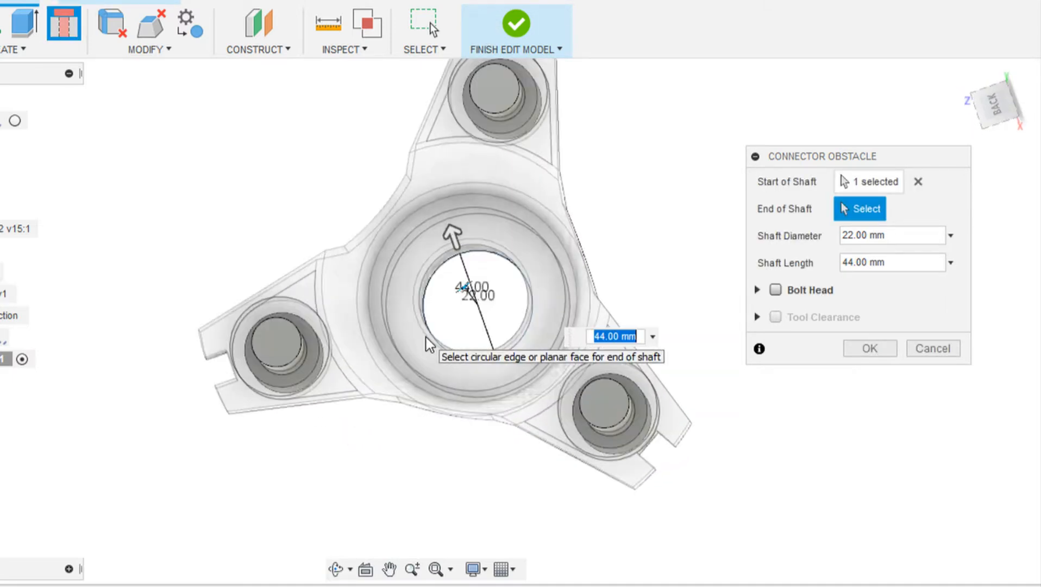
scroll(419, 325, up, 2)
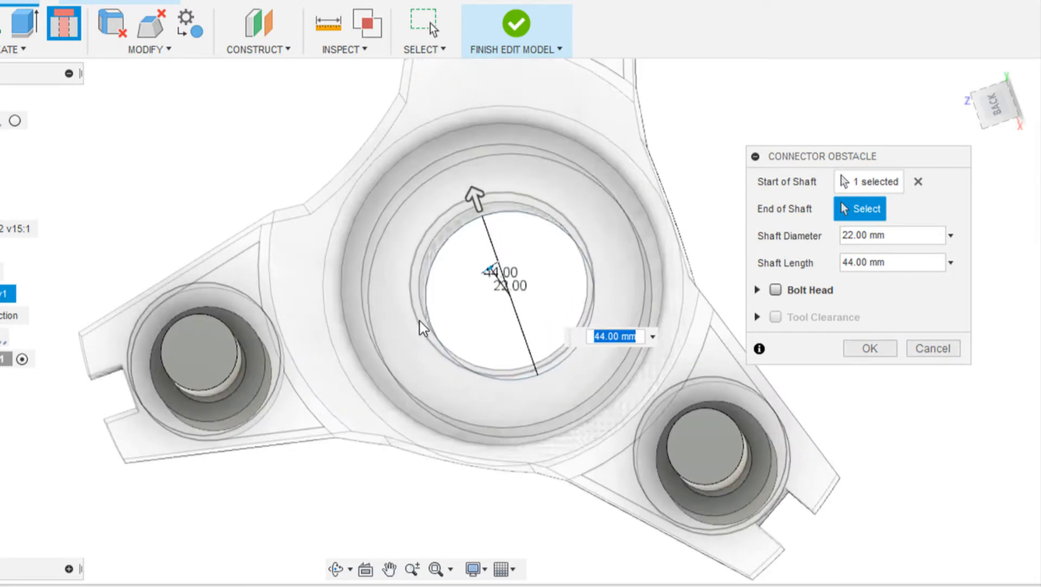
click(417, 258)
scroll(355, 204, down, 2)
shift+middle_drag(362, 182, 414, 341)
scroll(425, 348, down, 1)
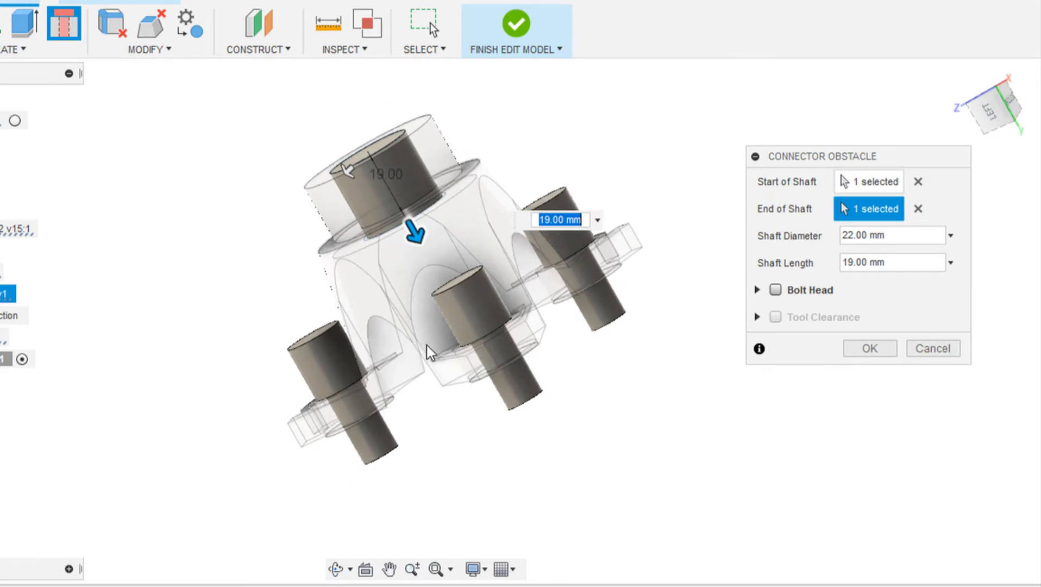
Add 33 mm diameter bolt heads on both sides of the hub obstacle, set the head length to 40 mm and create it
click(776, 290)
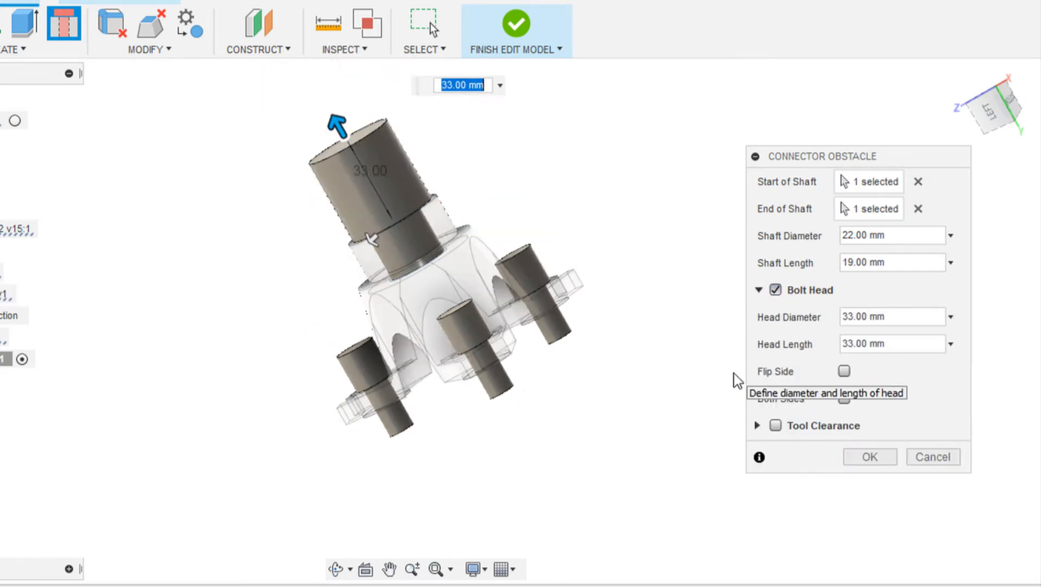
shift+middle_drag(620, 372, 628, 242)
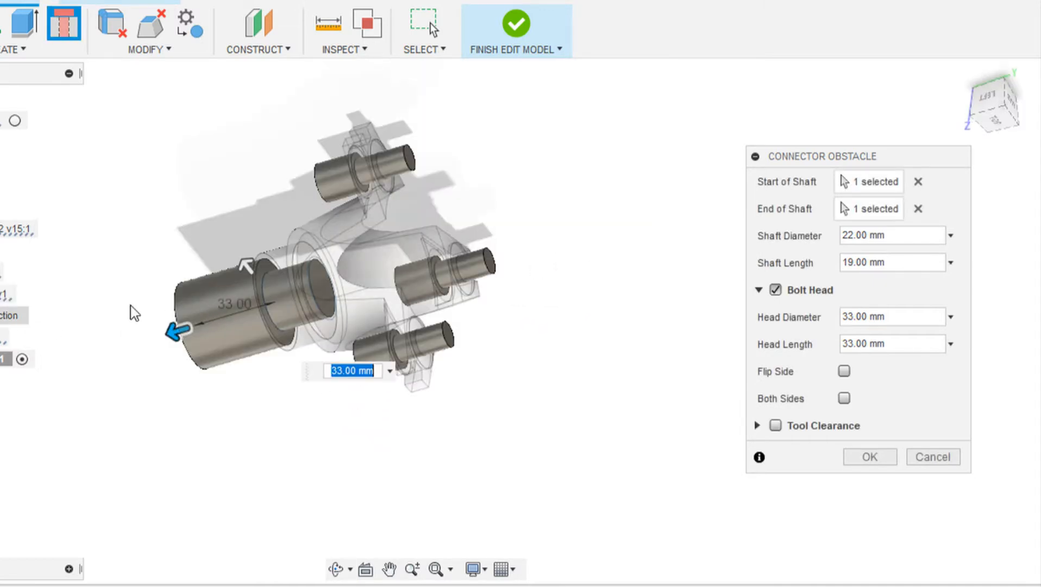
shift+middle_drag(463, 207, 479, 216)
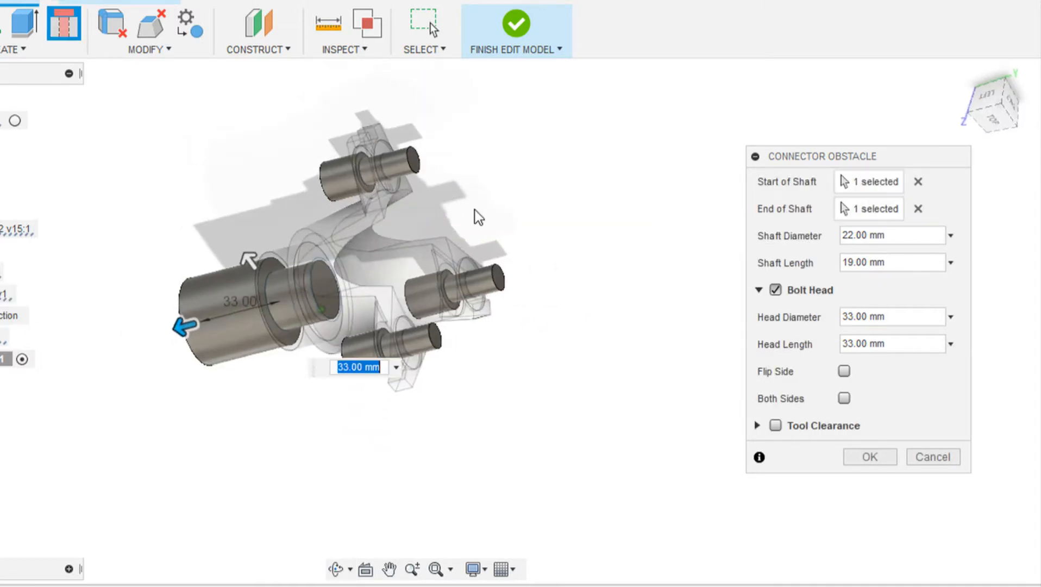
click(845, 399)
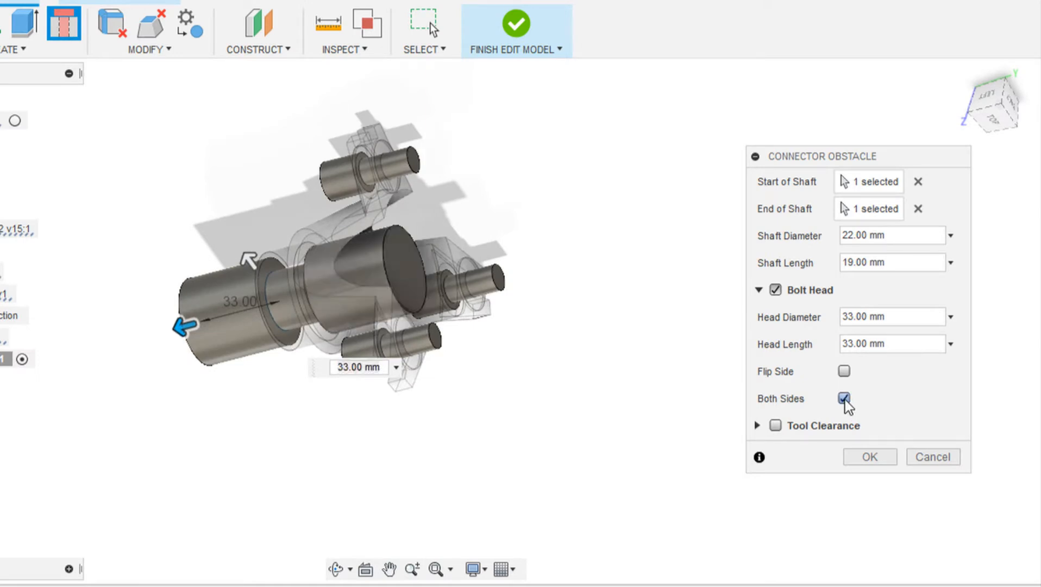
click(993, 117)
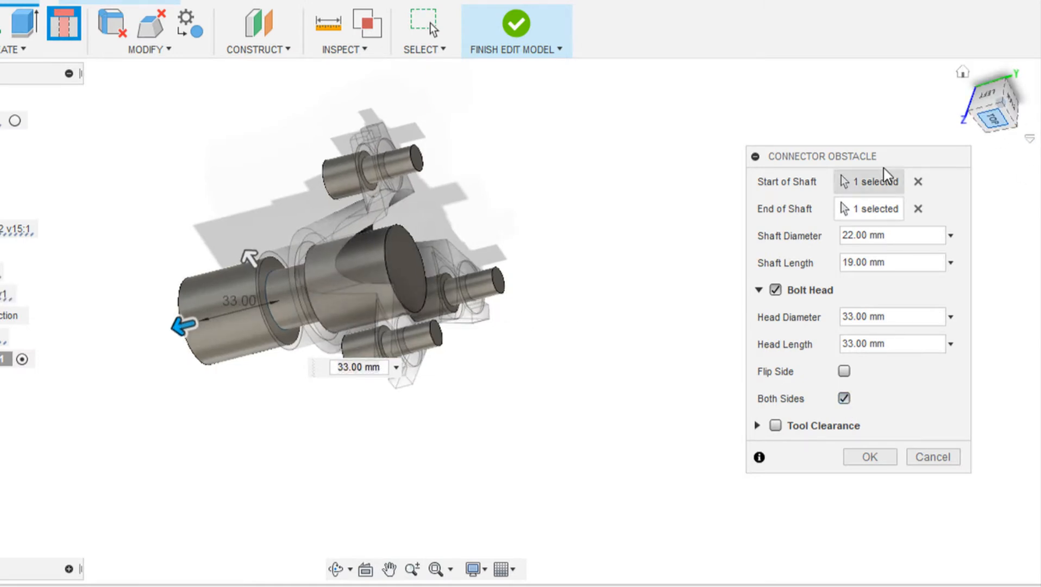
drag(201, 293, 191, 293)
shift+middle_drag(544, 249, 509, 285)
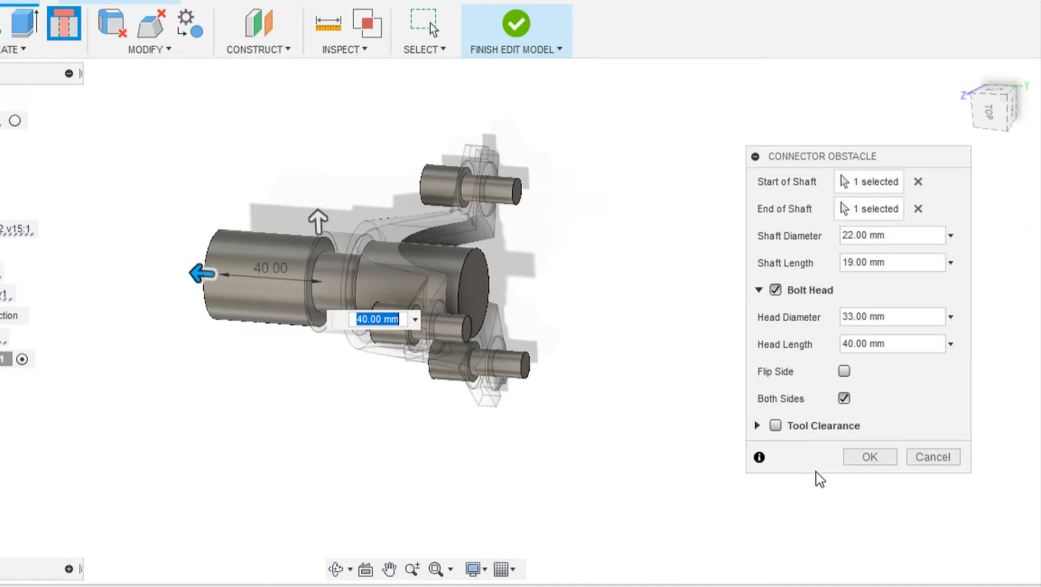
click(869, 457)
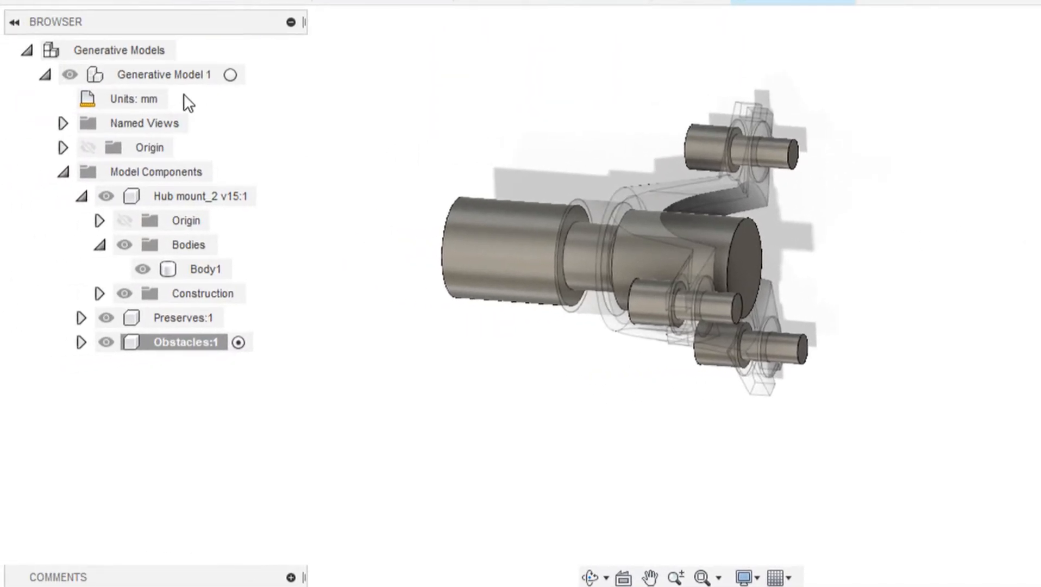
Activate Generative Model 1, hide the hub mount's Body1 and toggle the Preserves component's visibility to check the geometry
click(231, 75)
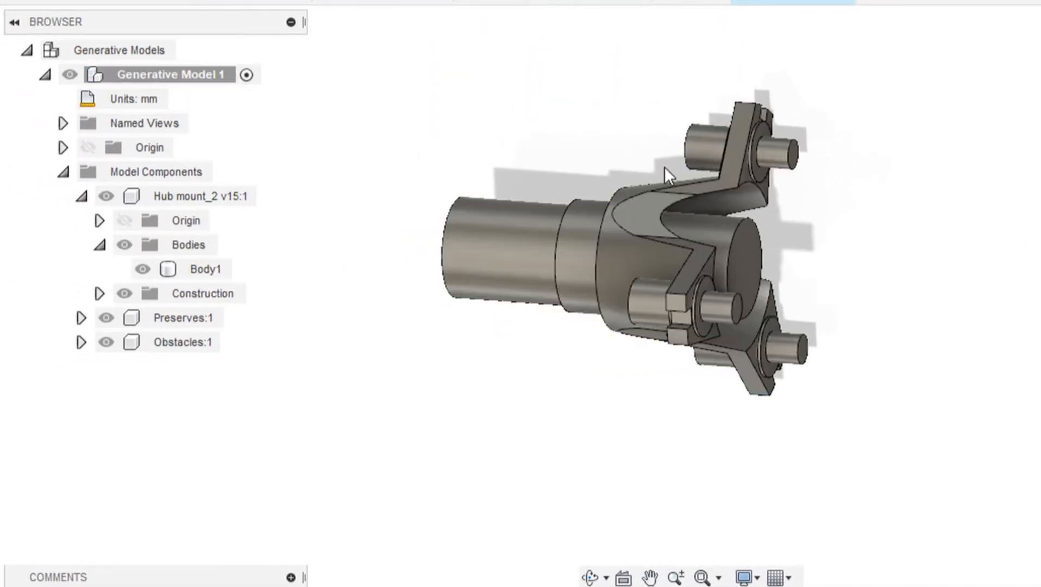
click(142, 269)
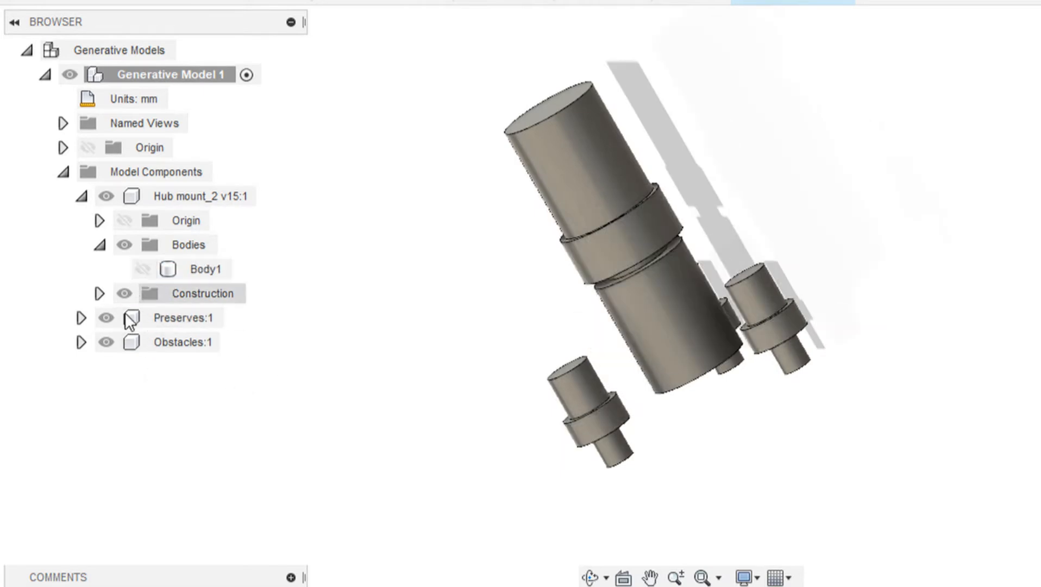
click(106, 318)
shift+middle_drag(419, 323, 333, 355)
click(106, 324)
click(106, 317)
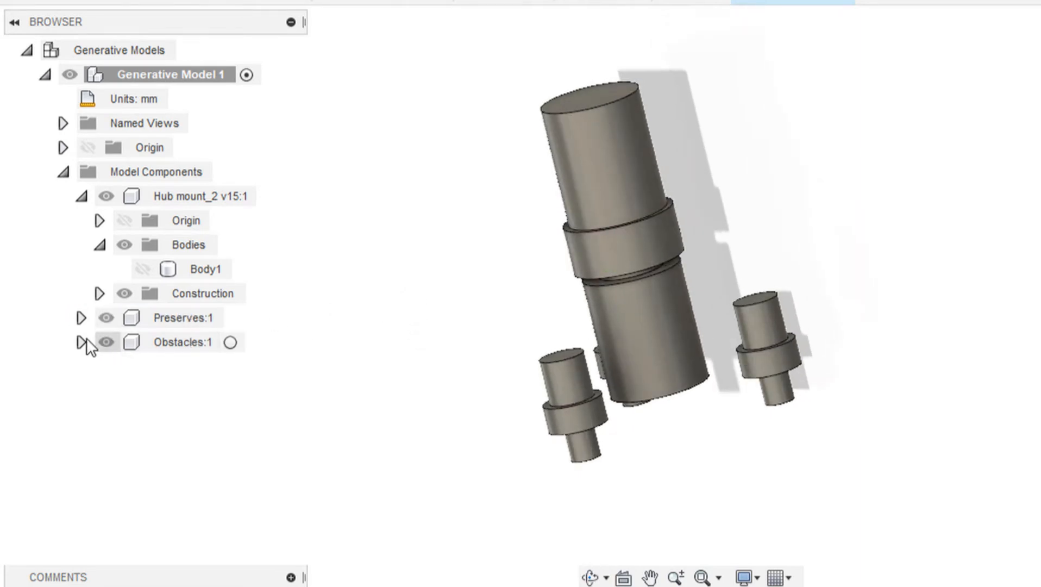
Hide the Obstacles and Preserves components and show only the original hub mount body
click(106, 342)
mouse_move(341, 346)
shift+middle_down()
mouse_move(344, 258)
mouse_move(342, 342)
shift+middle_up()
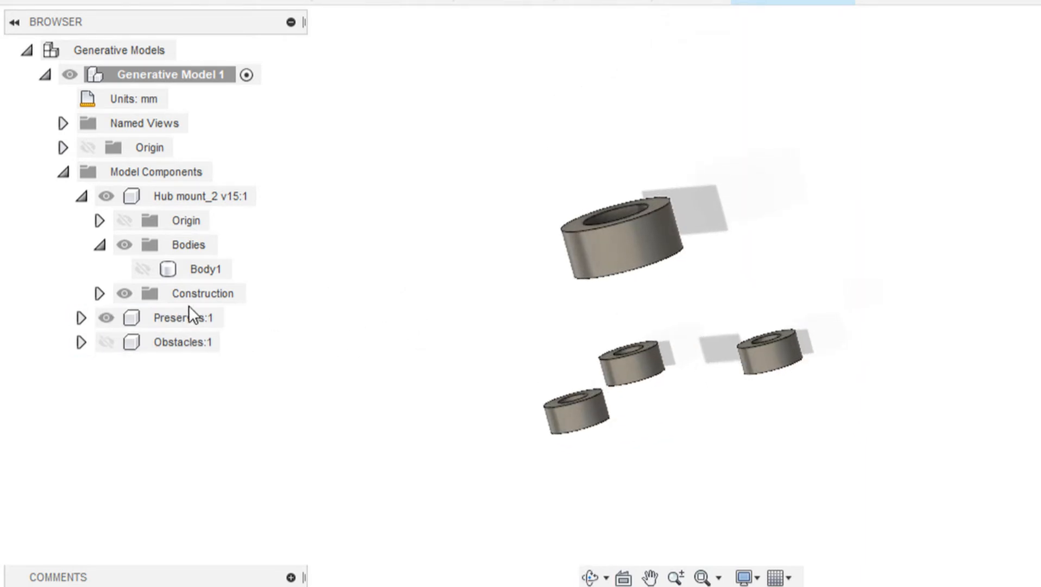
shift+middle_drag(347, 288, 406, 260)
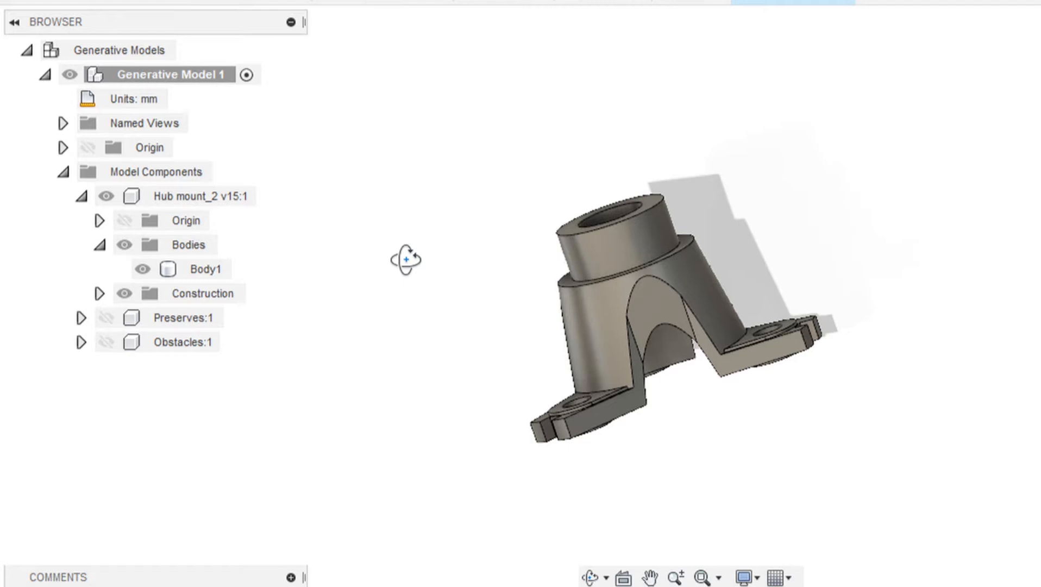
Split the hub mount body with Split Body, using the flat ring face beneath the upper cylinder as the extended splitting tool
shift+middle_drag(533, 196, 551, 184)
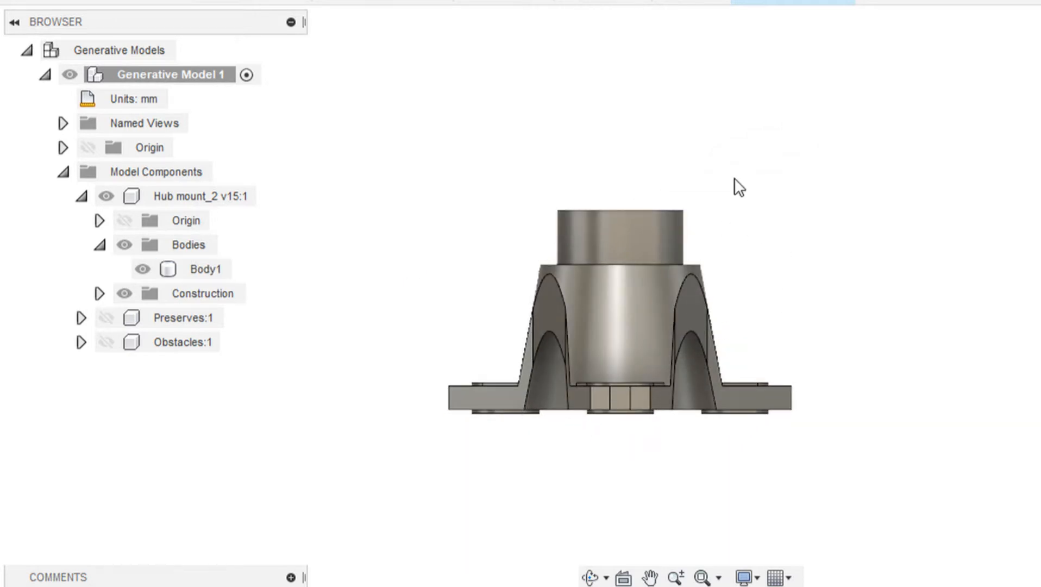
shift+middle_drag(756, 181, 793, 297)
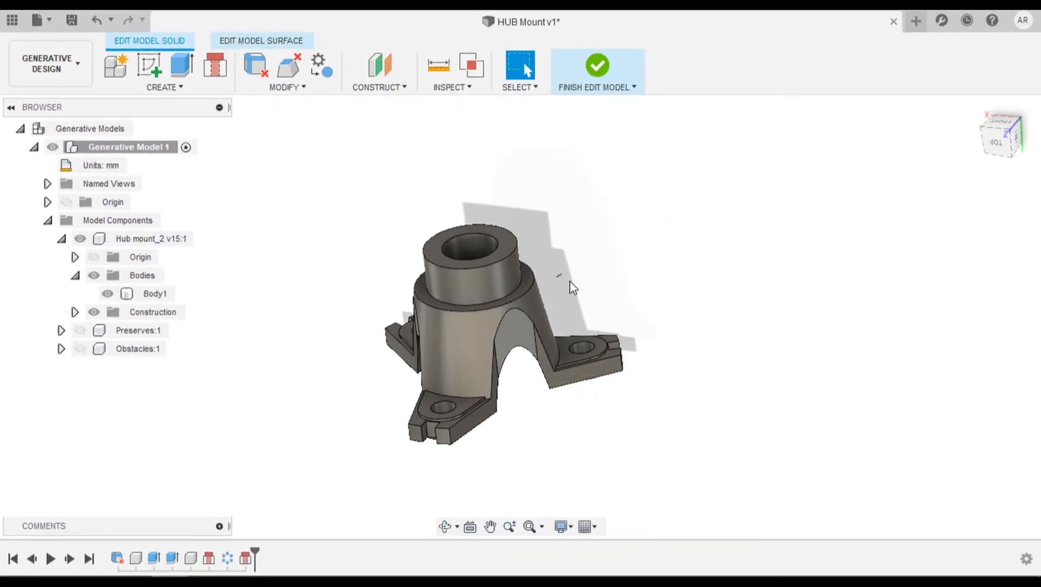
click(316, 90)
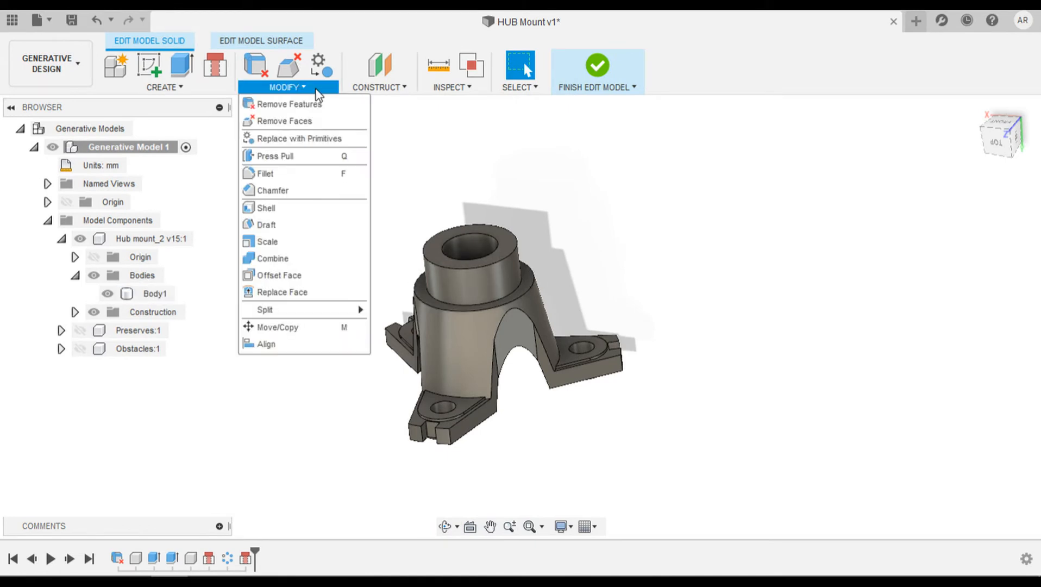
mouse_move(316, 303)
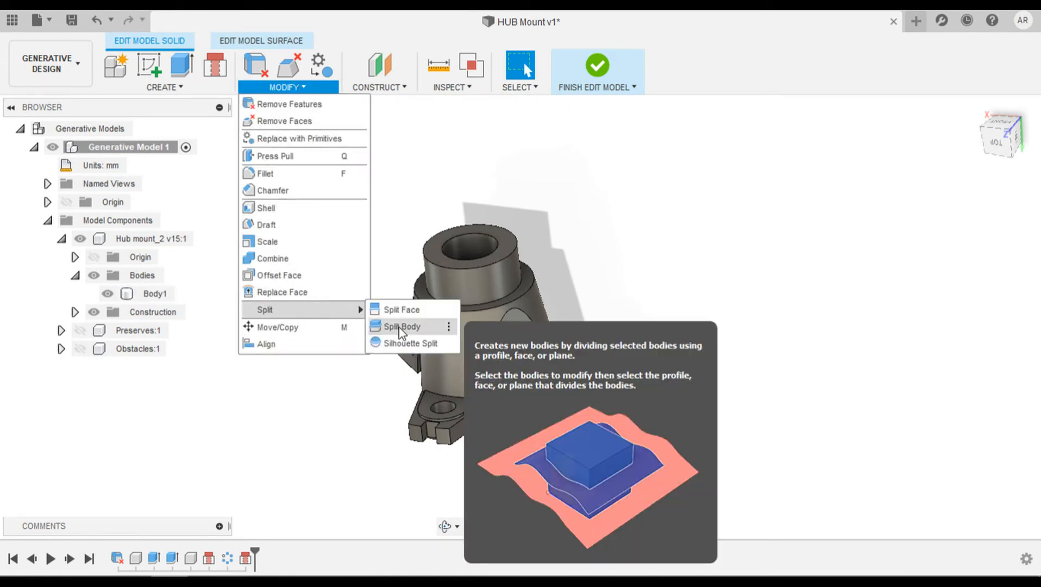
click(399, 327)
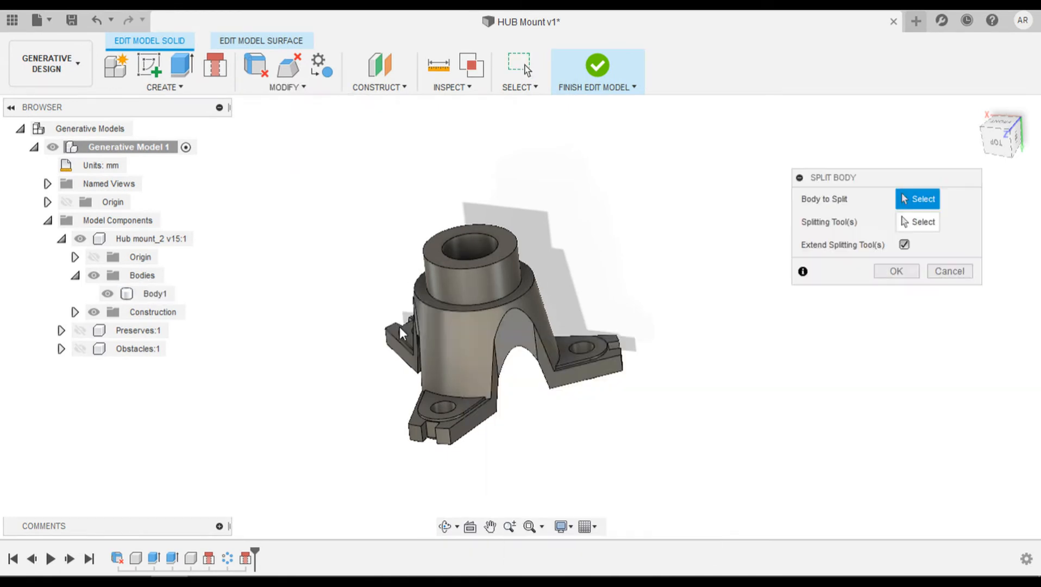
click(481, 339)
click(918, 222)
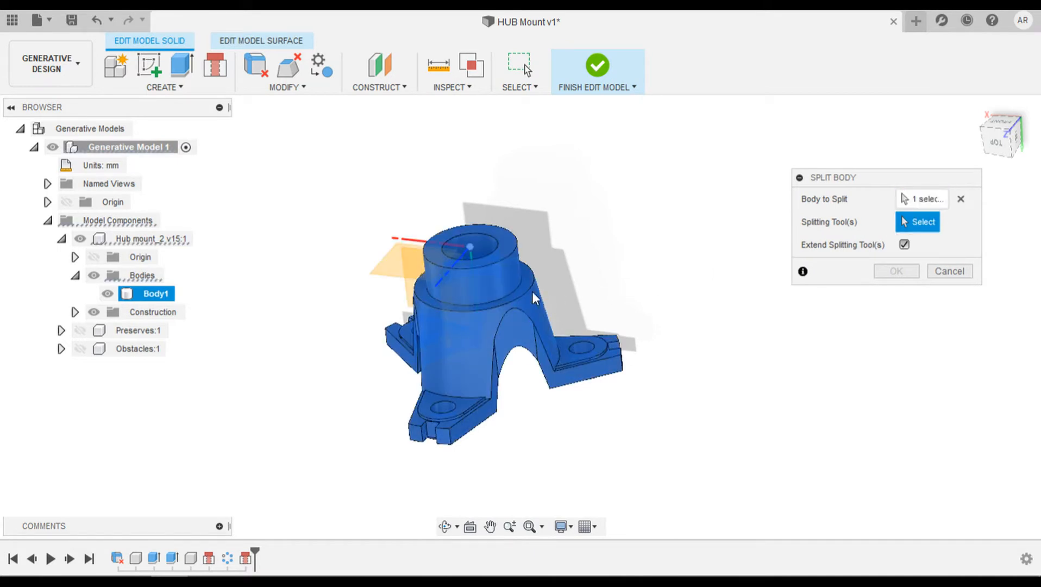
scroll(539, 282, up, 2)
click(534, 265)
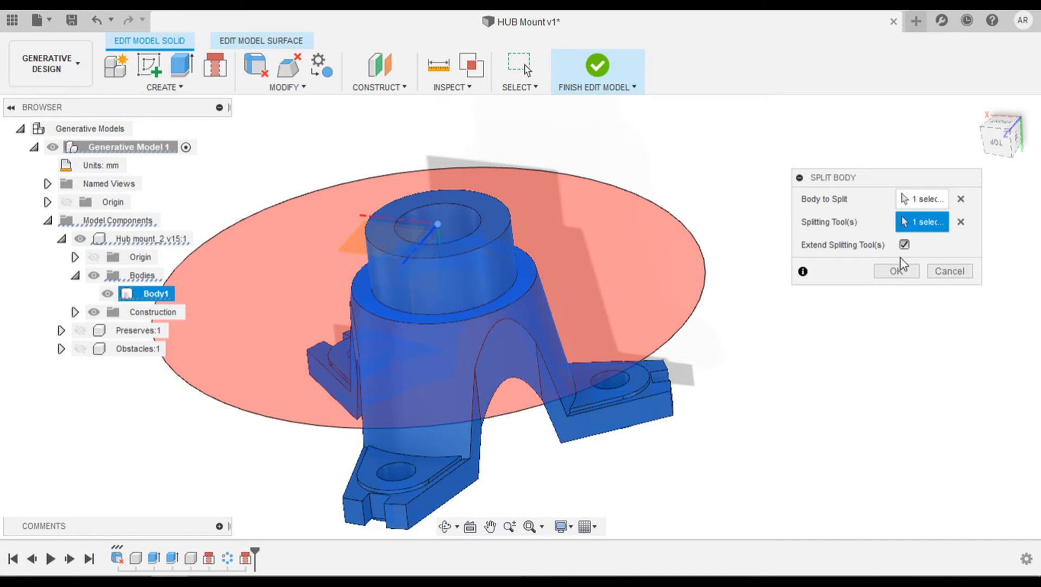
click(896, 271)
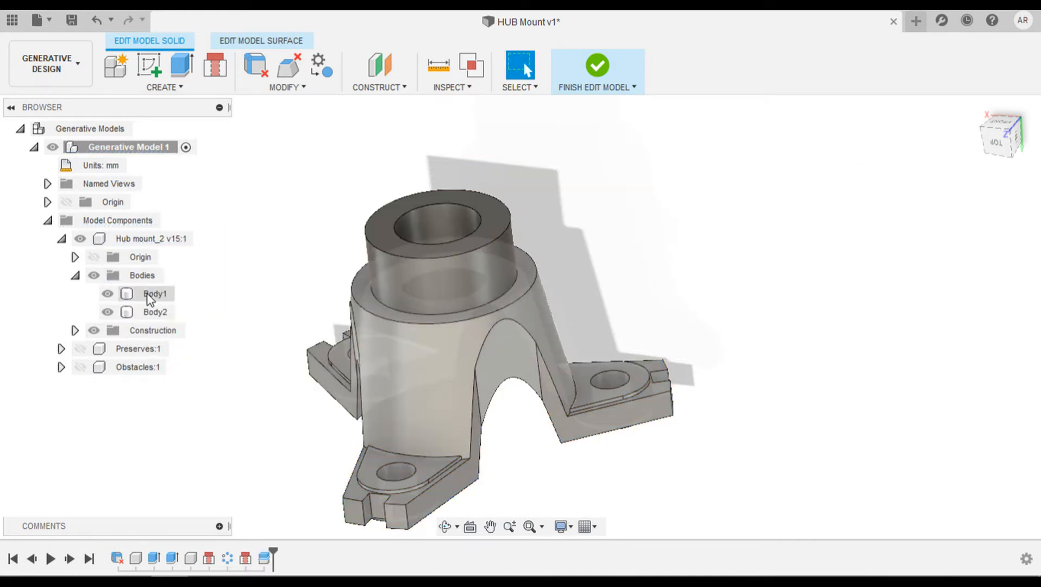
Toggle the visibility of the two split bodies to check them, leaving the upper cylinder Body2 hidden
click(107, 294)
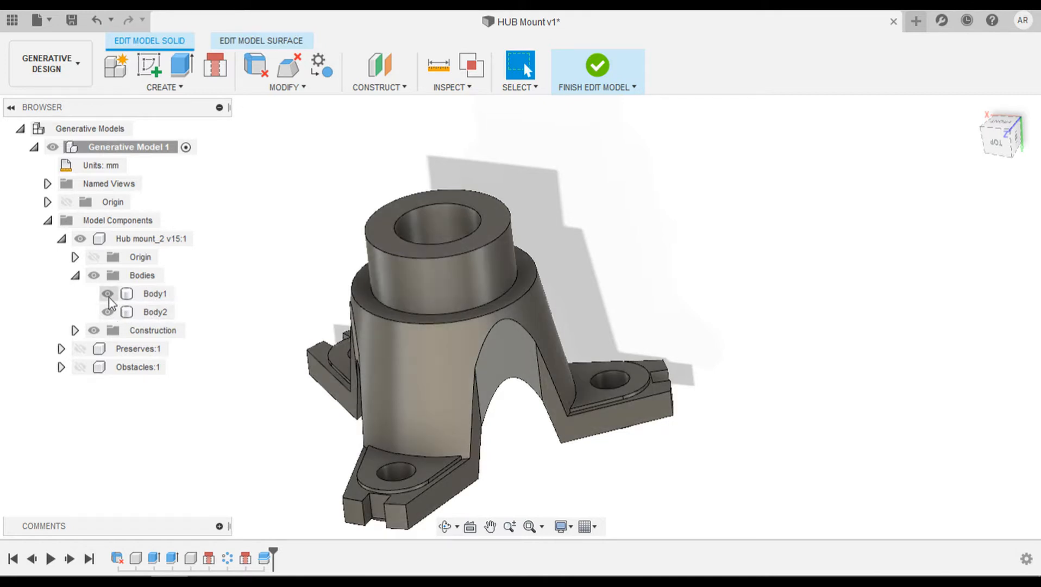
click(107, 294)
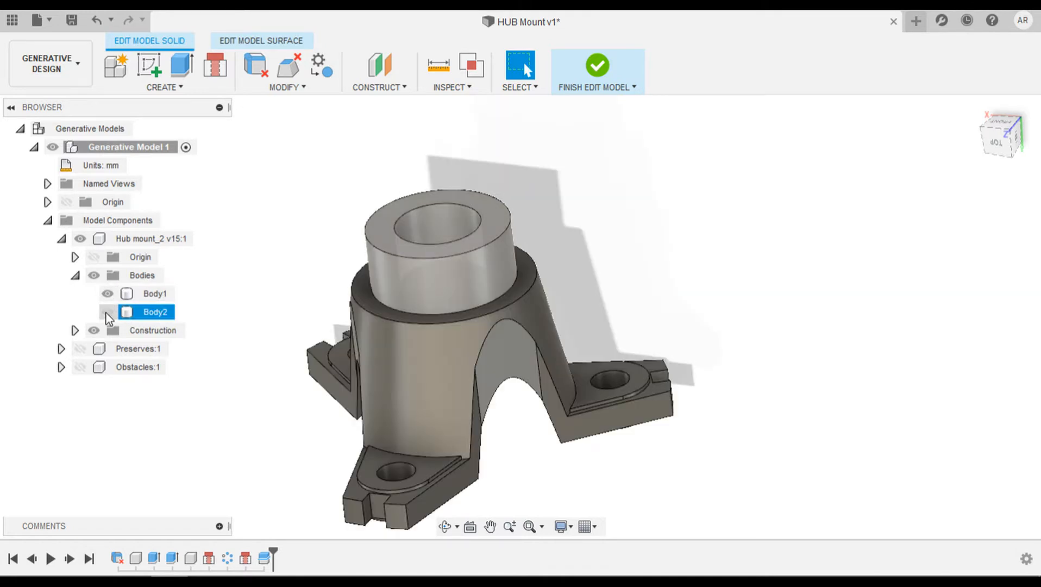
click(108, 312)
click(108, 312)
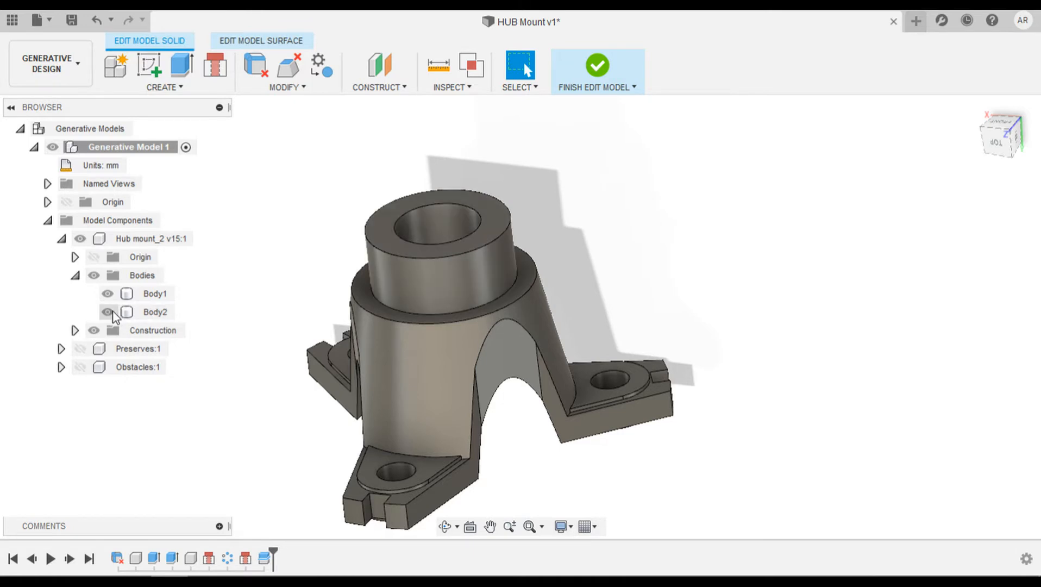
click(107, 312)
middle_drag(244, 256, 295, 198)
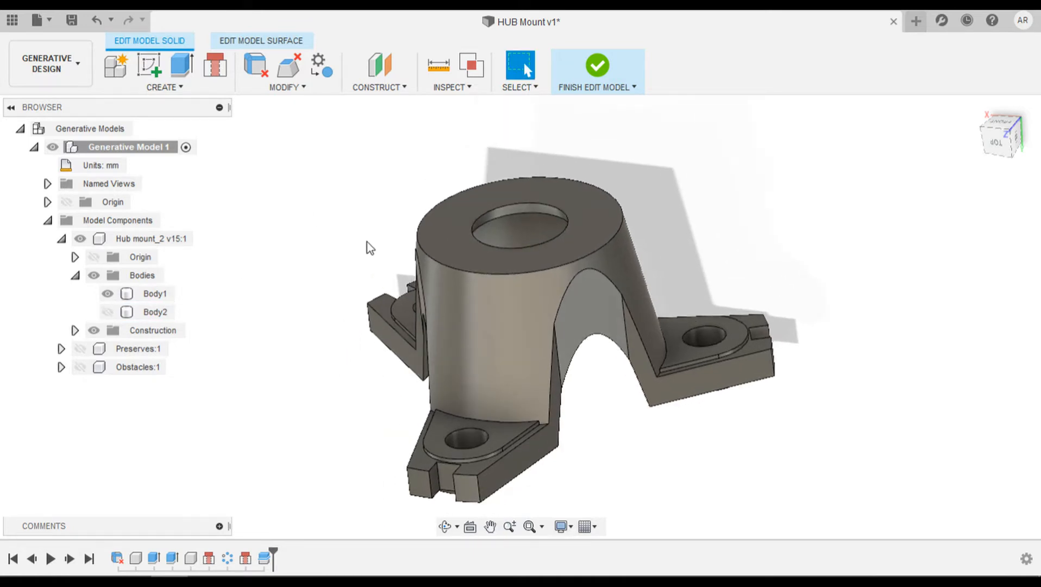
mouse_move(326, 249)
shift+middle_down()
mouse_move(296, 200)
mouse_move(311, 244)
mouse_move(344, 223)
mouse_move(337, 241)
shift+middle_up()
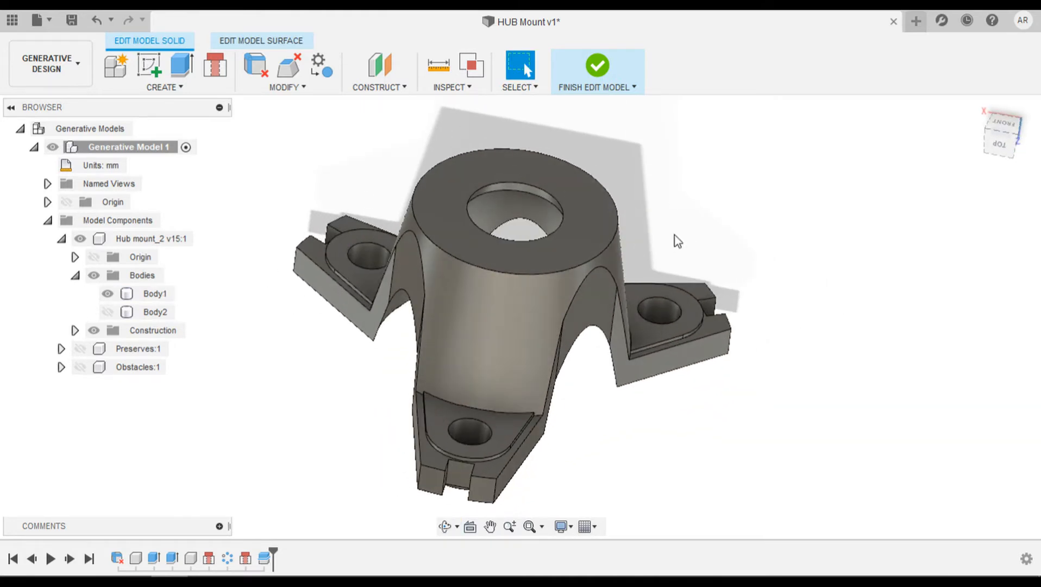
Split Body1 again, using its conical outer wall as the extended splitting tool to separate the mounting feet
right_click(329, 155)
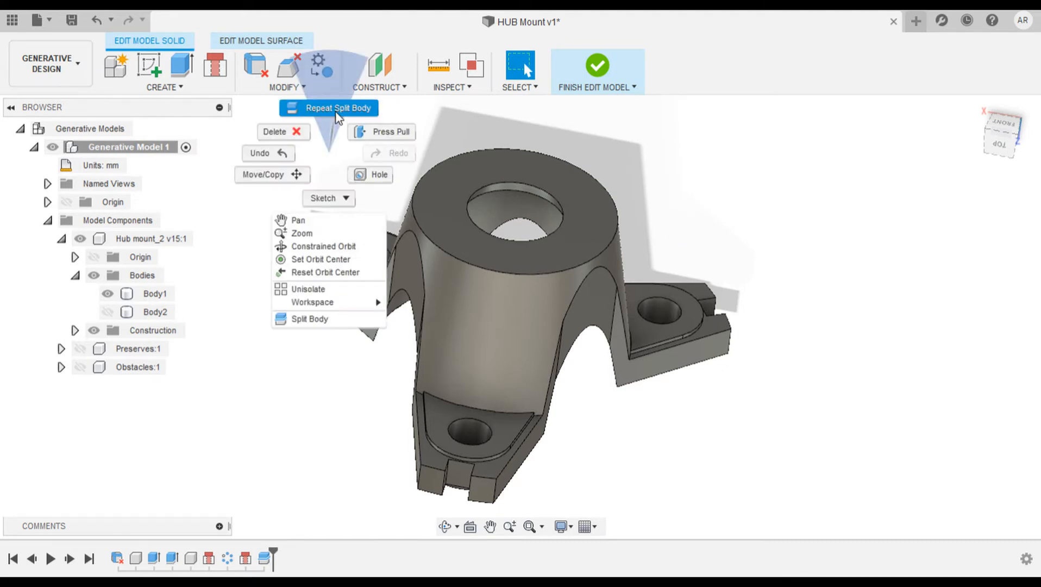
click(337, 108)
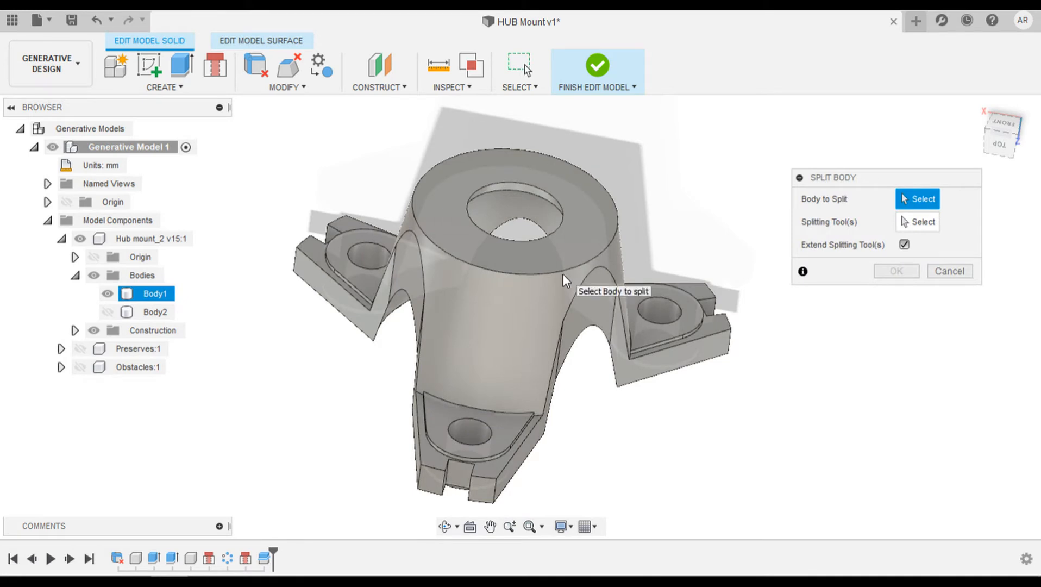
click(556, 273)
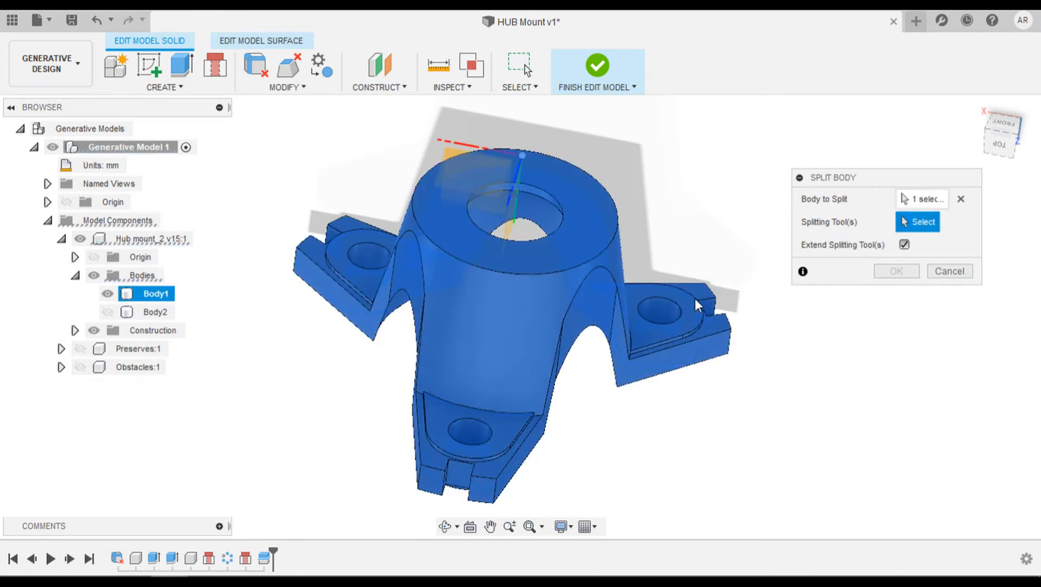
click(505, 329)
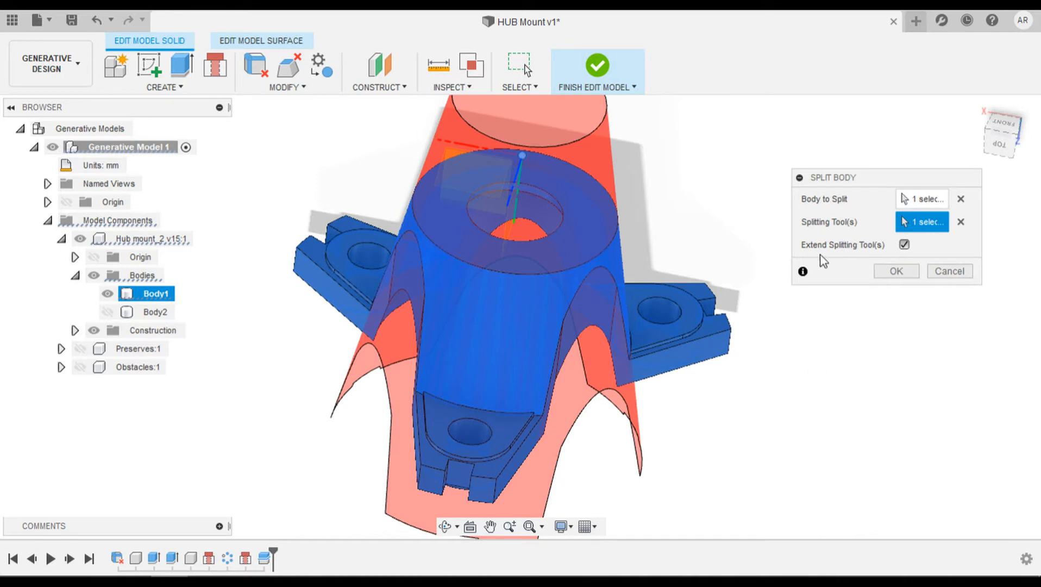
click(905, 270)
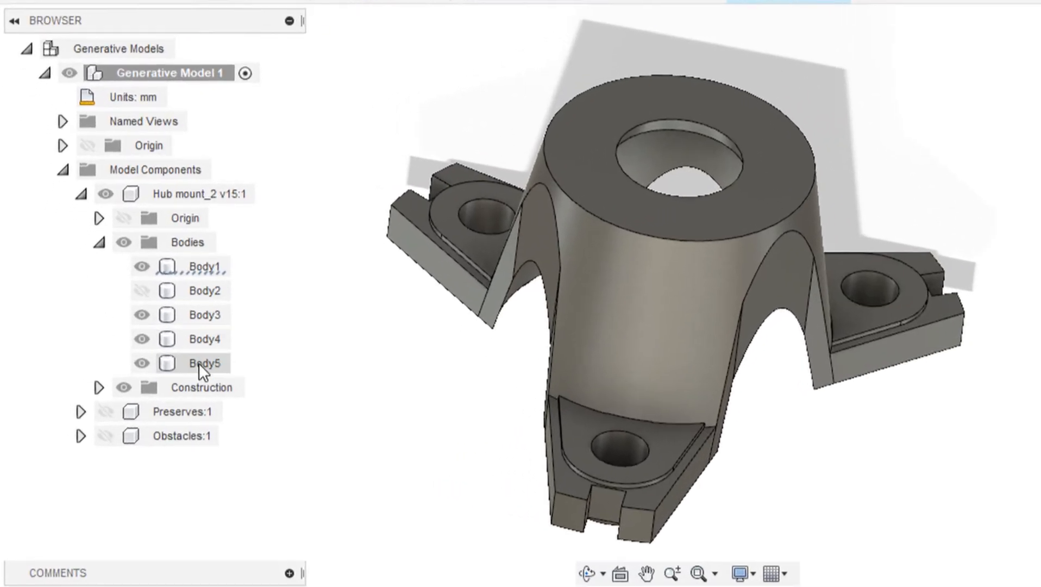
Hide the three mounting foot bodies, Body3, Body4 and Body5, and inspect the remaining conical core
click(142, 363)
click(141, 339)
click(142, 314)
shift+middle_drag(638, 258, 516, 41)
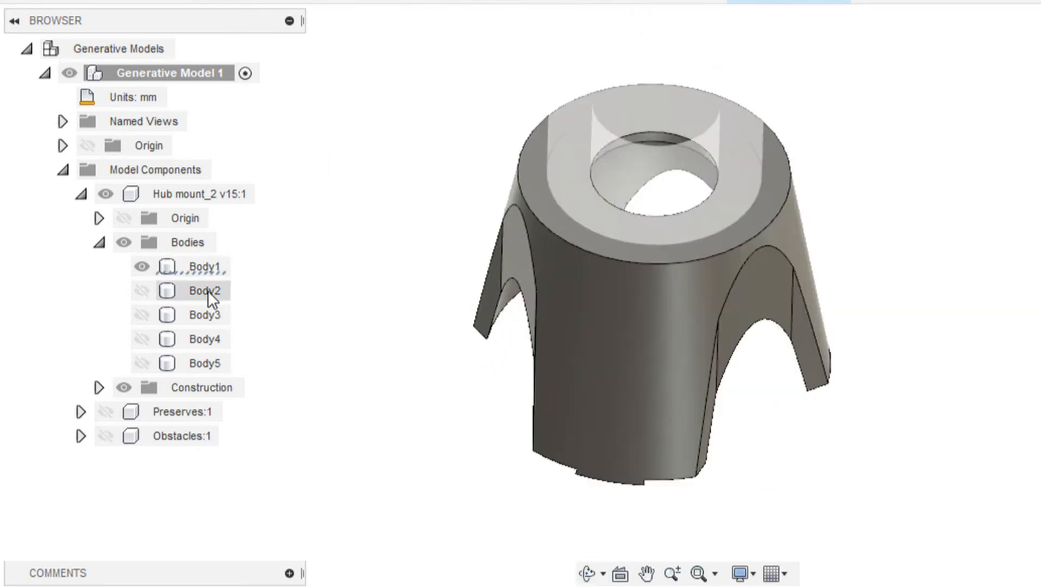
Remove Body2 through Body5 from the hub mount component, keeping only the conical core Body1
click(206, 290)
shift+click(216, 363)
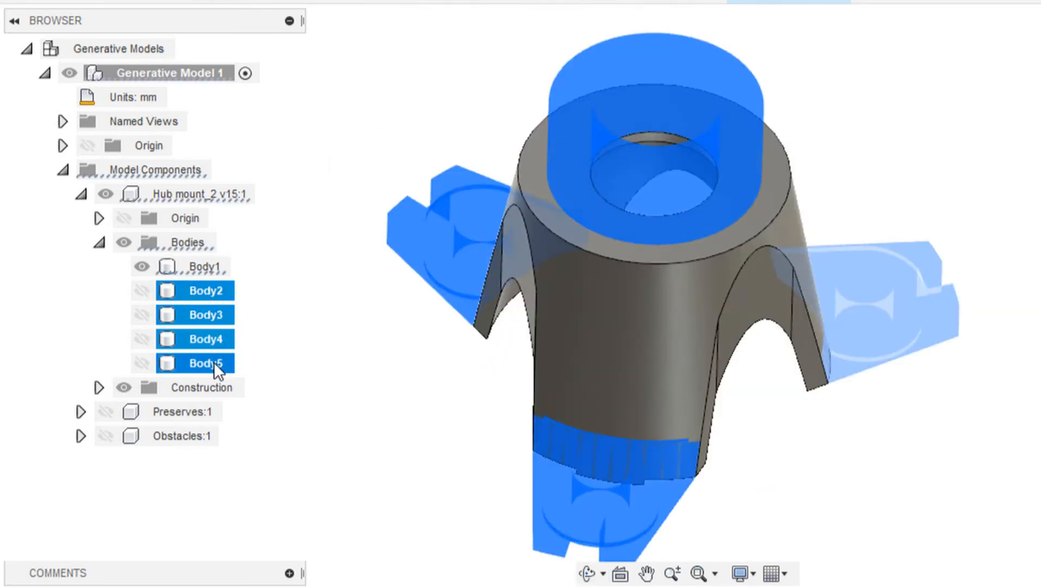
key(shift)
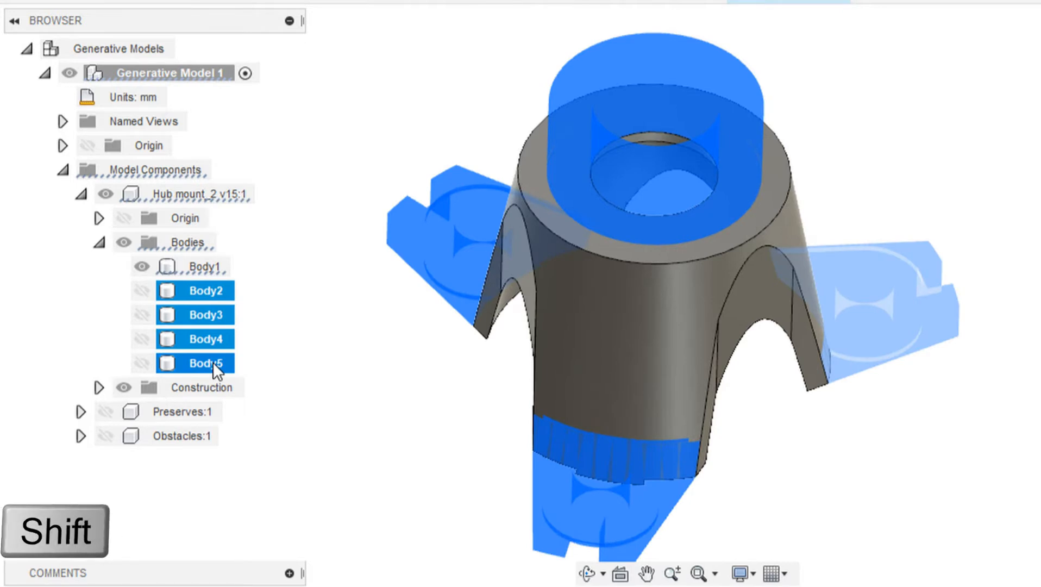
right_click(213, 362)
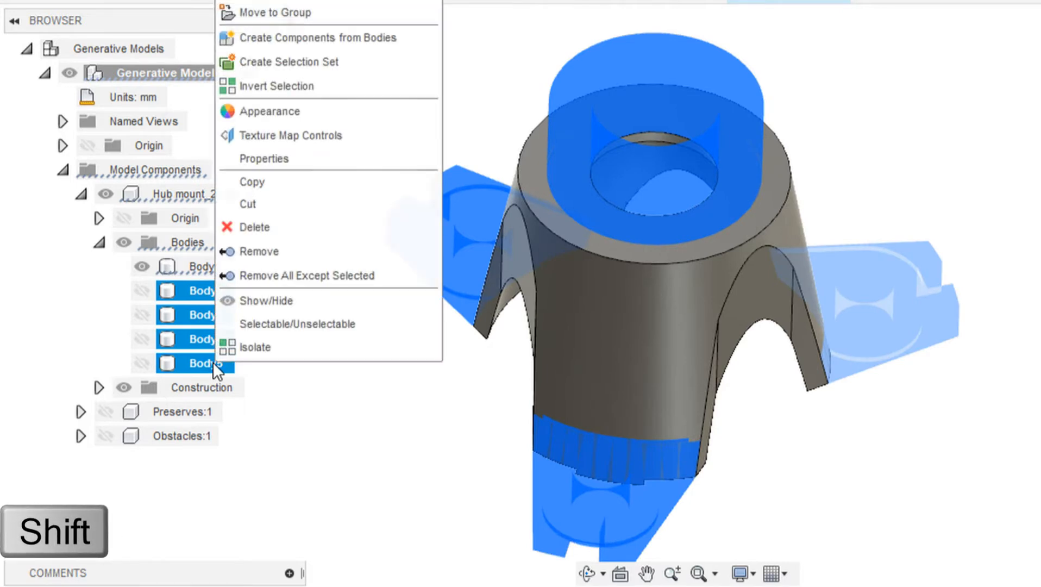
click(258, 251)
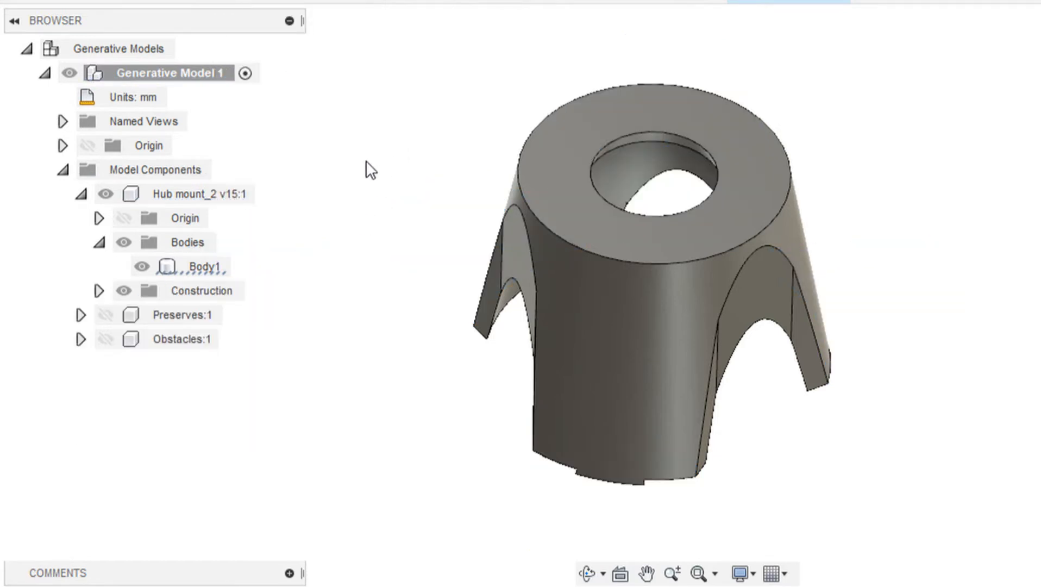
Show the Preserves and Obstacles components alongside Body1, return to the home view and finish editing the generative model
click(206, 266)
click(107, 316)
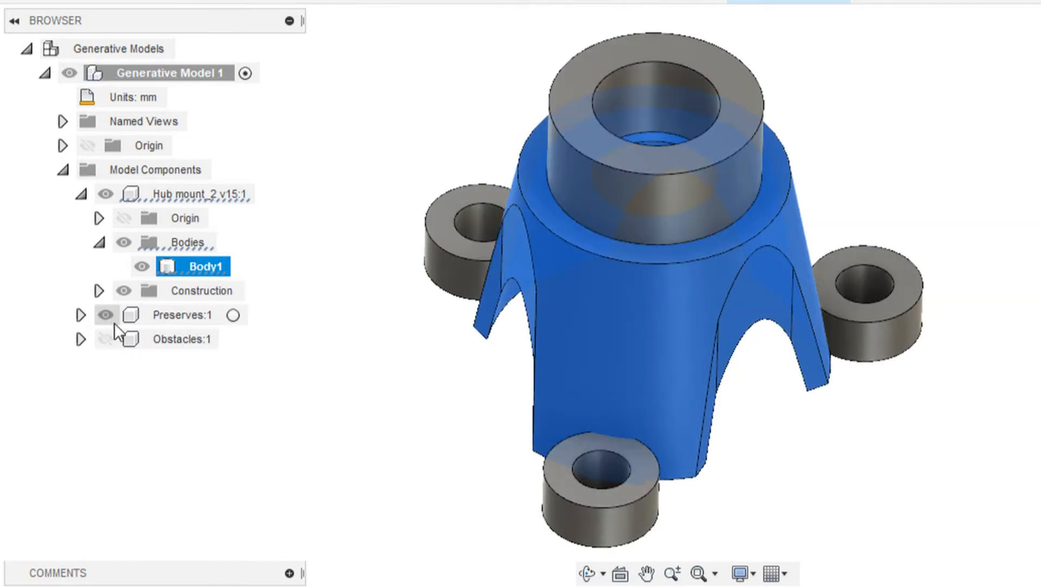
click(105, 339)
click(155, 421)
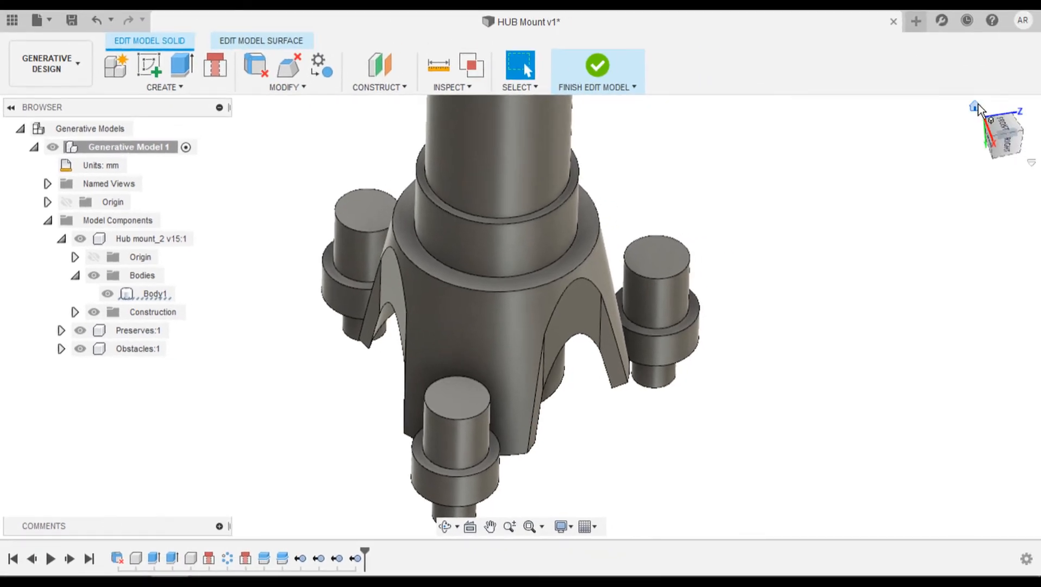
drag(1005, 134, 815, 194)
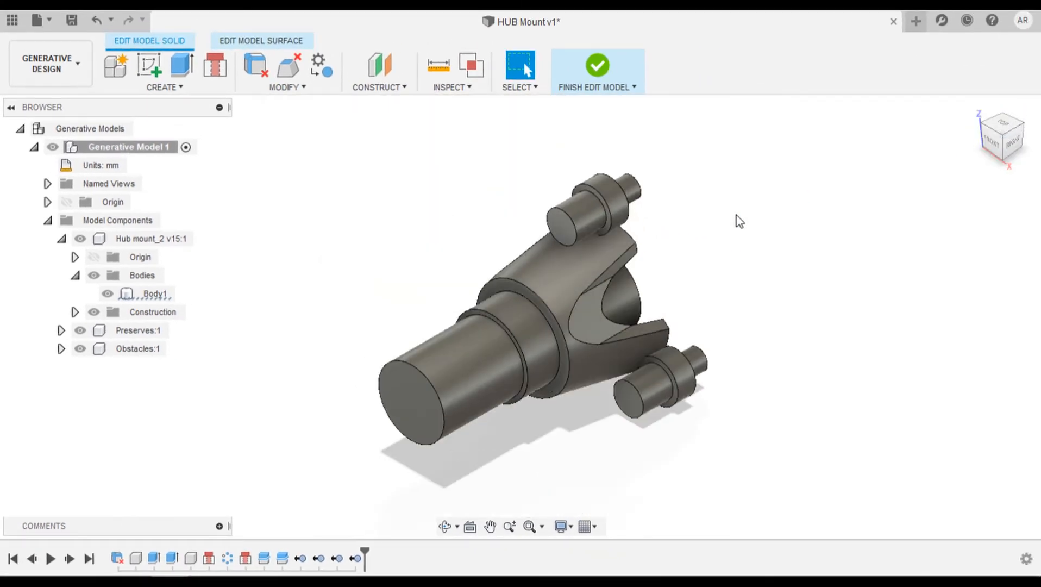
click(598, 65)
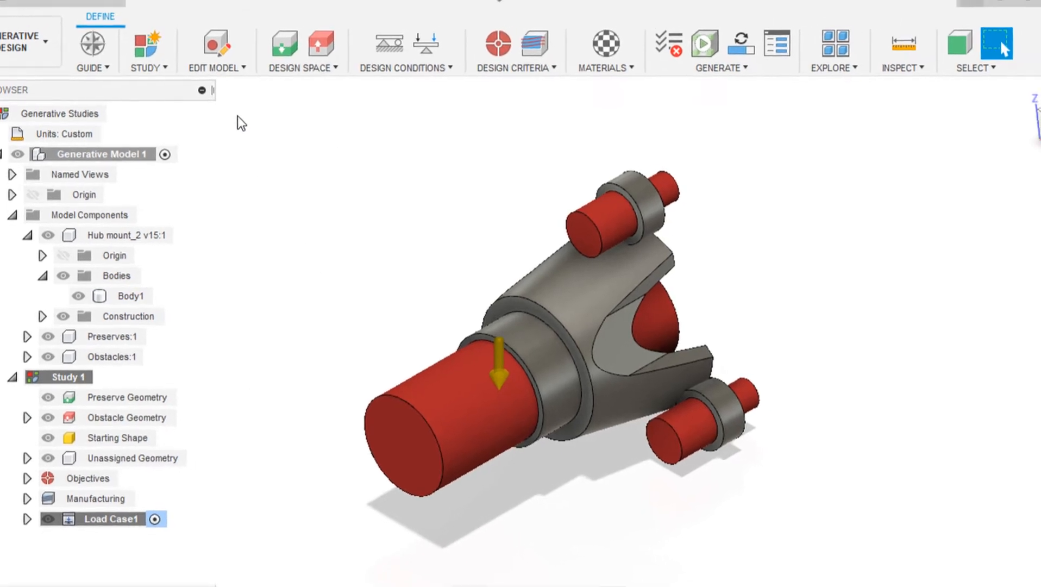
Assign the hub ring and the three mounting rings as preserve geometry, hiding the obstacles and Body1 to reach them
click(294, 52)
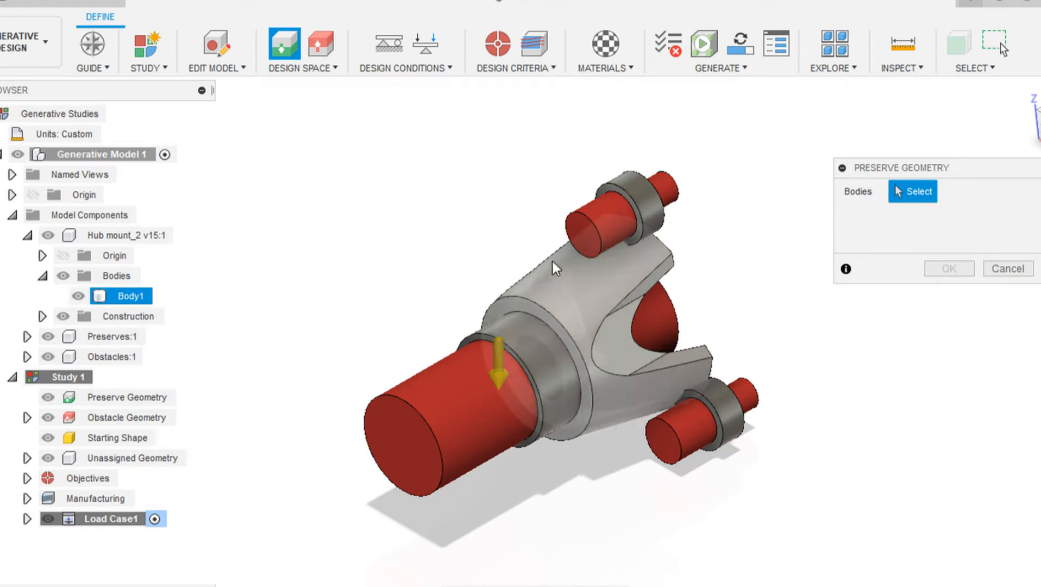
click(48, 356)
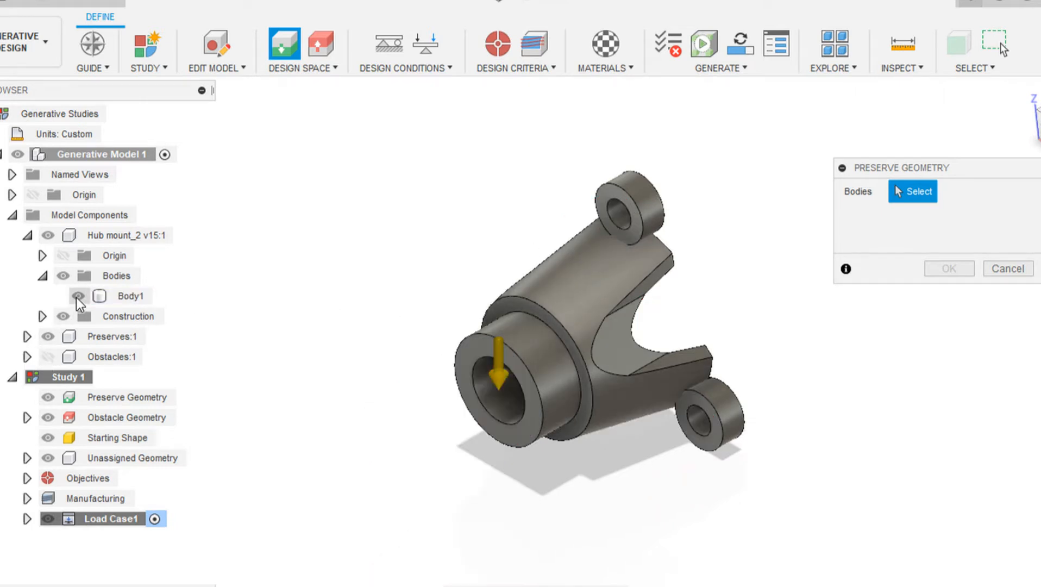
click(78, 296)
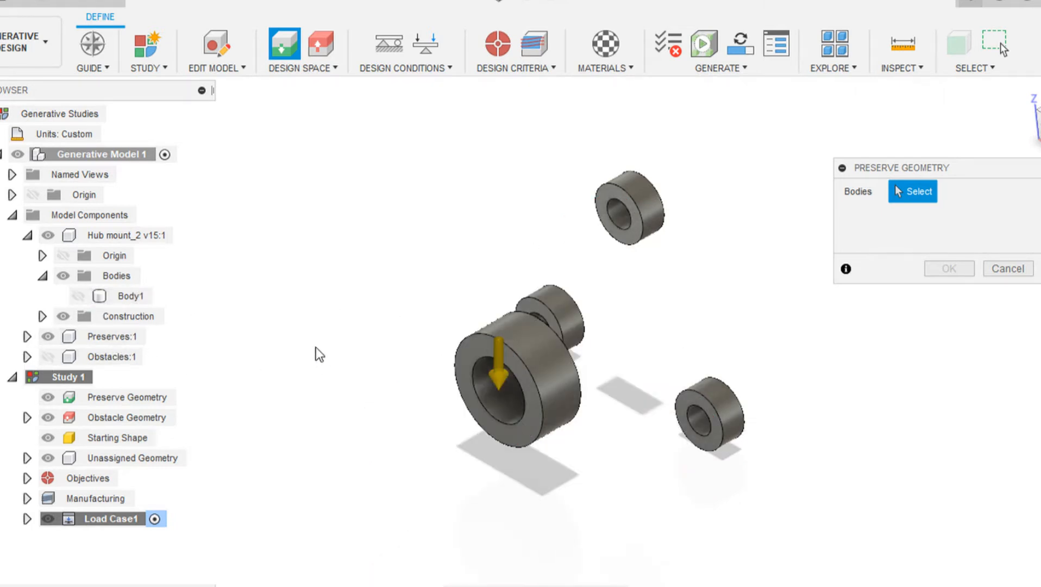
click(473, 325)
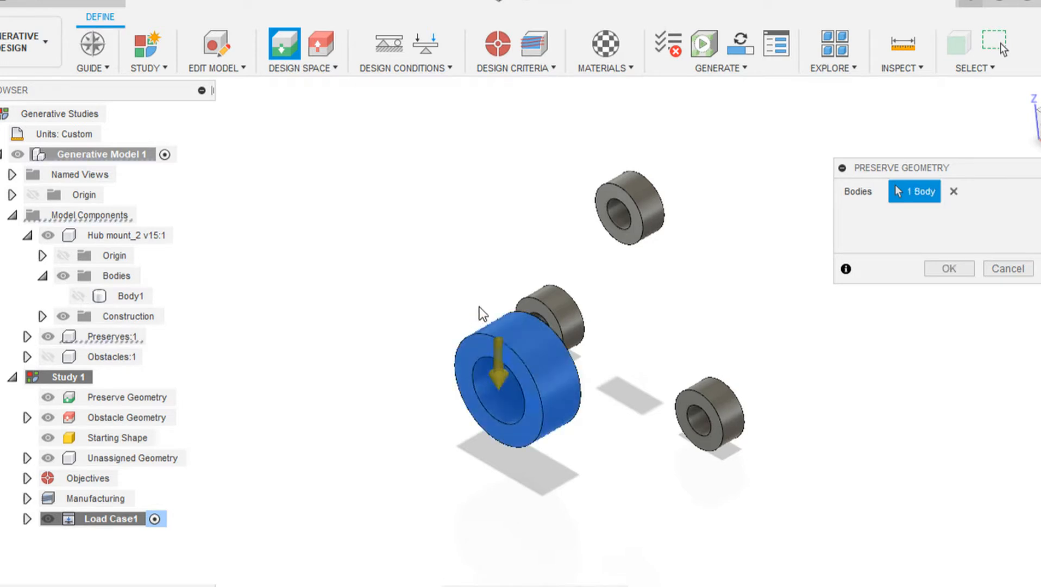
click(565, 318)
click(615, 207)
click(725, 400)
click(935, 268)
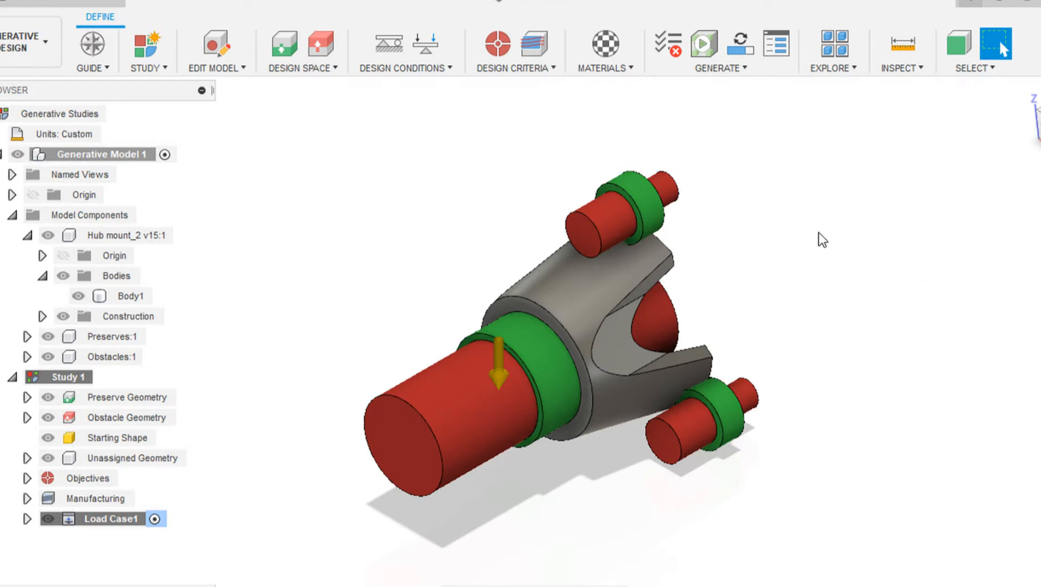
Open the obstacle geometry assignment, check the four selected connector bodies from several sides and confirm it
shift+middle_drag(769, 334, 677, 251)
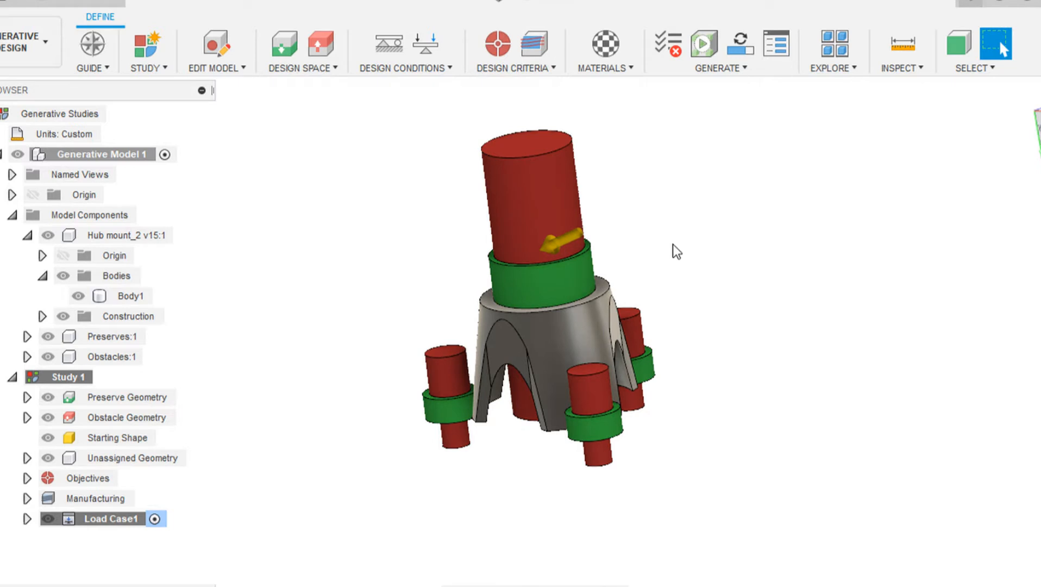
click(325, 57)
mouse_move(416, 235)
shift+middle_down()
mouse_move(402, 188)
mouse_move(406, 229)
mouse_move(362, 194)
mouse_move(395, 216)
mouse_move(391, 265)
mouse_move(376, 237)
mouse_move(398, 234)
shift+middle_up()
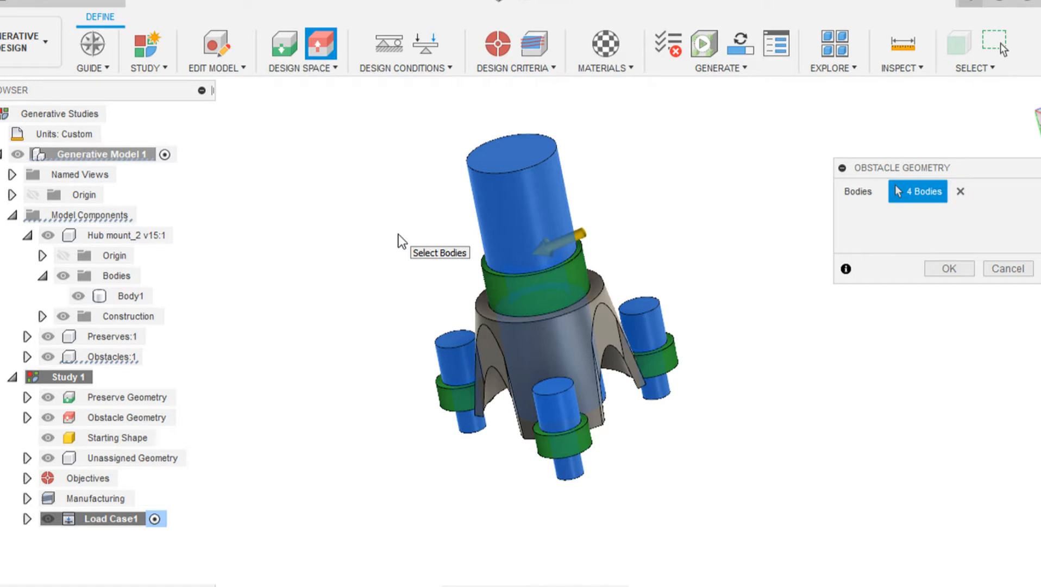
key(Return)
middle_drag(390, 186, 409, 204)
scroll(406, 203, up, 1)
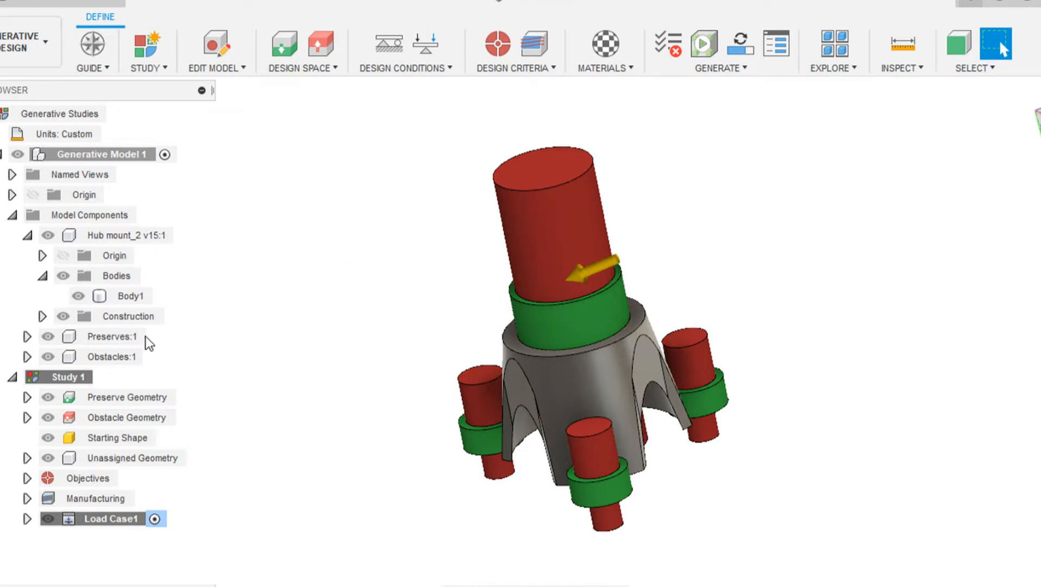
Hide Body1 and the Obstacles component, leaving only the preserve rings in view
click(79, 296)
click(49, 357)
click(49, 357)
shift+middle_drag(411, 317, 841, 233)
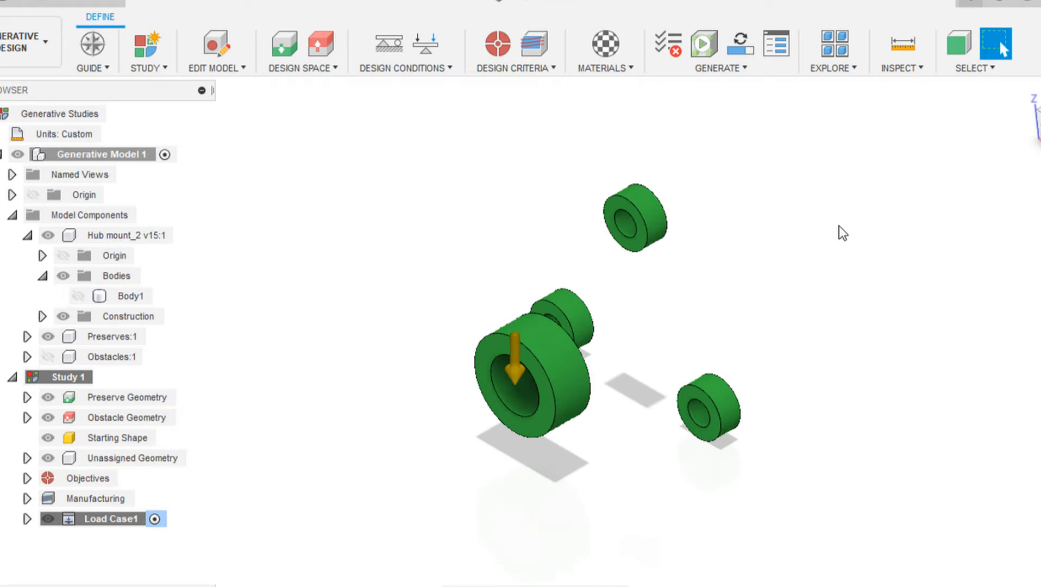
scroll(839, 226, up, 2)
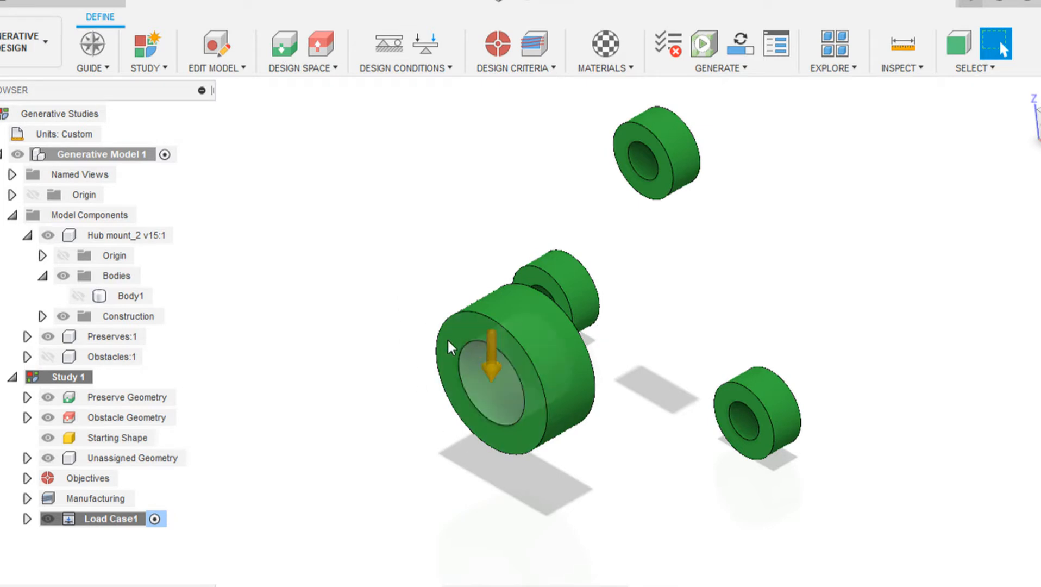
shift+middle_drag(667, 328, 494, 345)
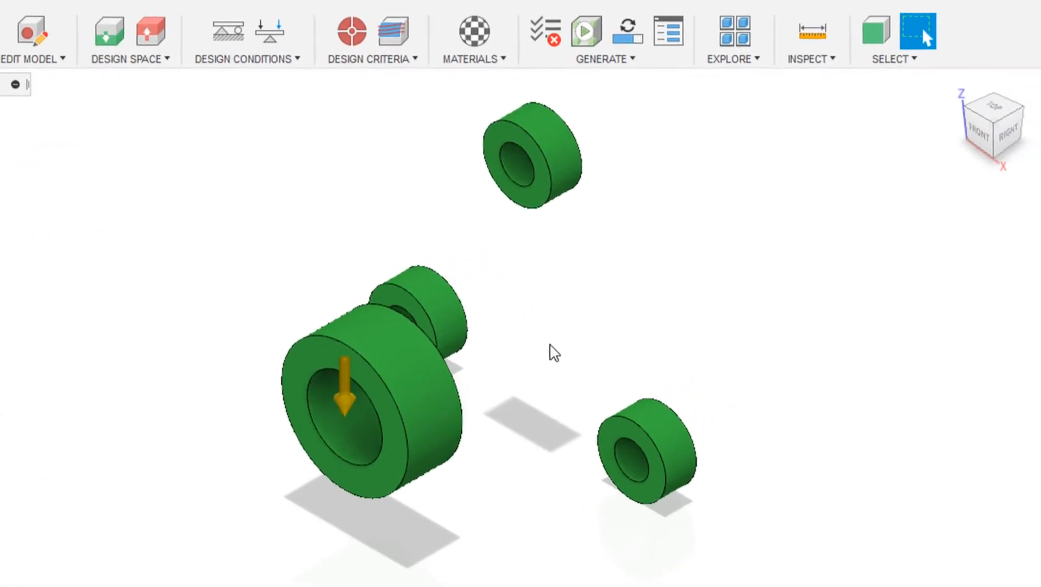
shift+middle_drag(408, 424, 469, 377)
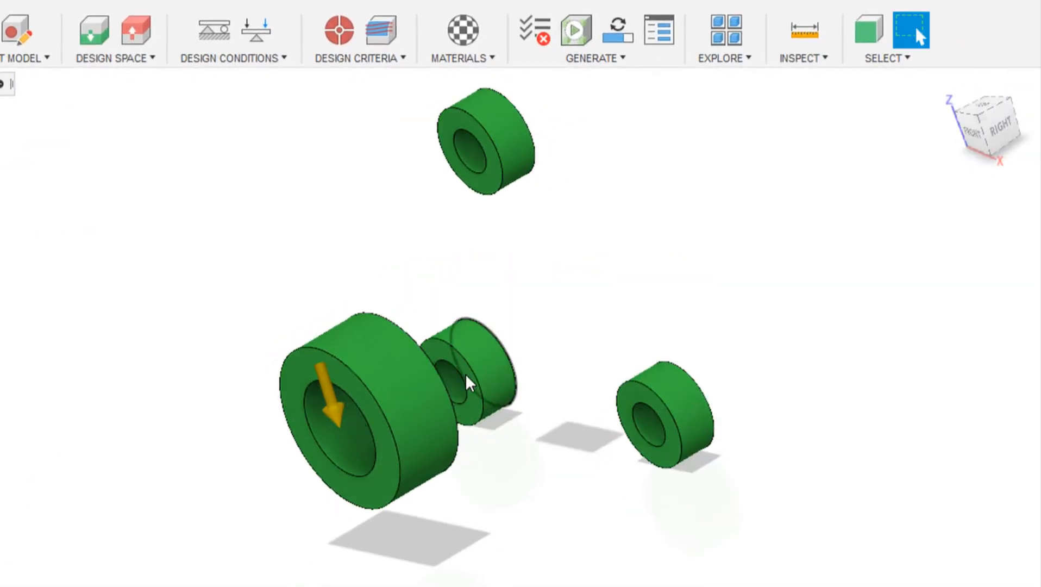
shift+middle_drag(465, 311, 479, 348)
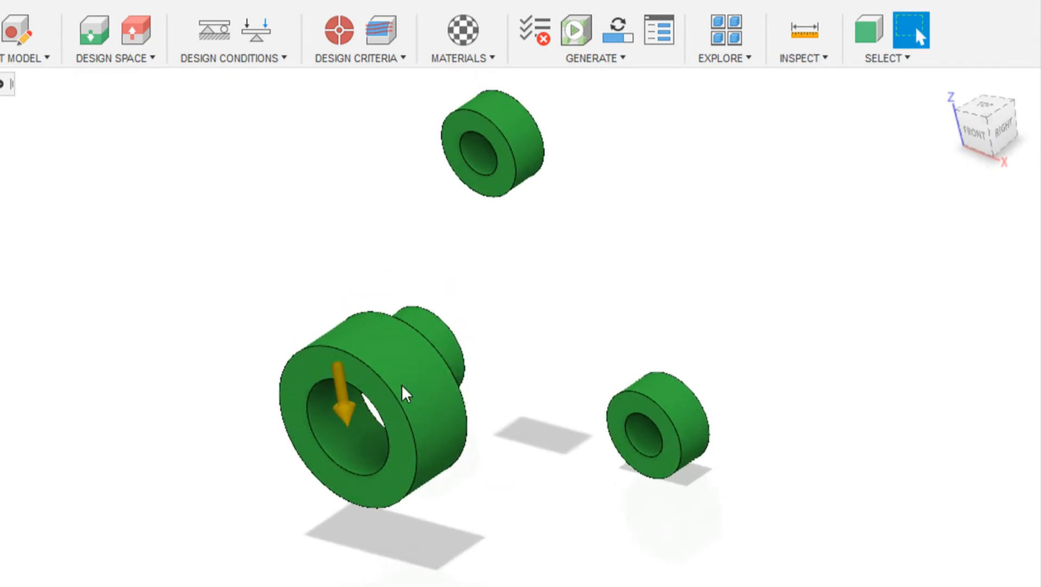
Apply a fixed structural constraint to the large hub ring's inner bore face along X and Z only, leaving Y free
click(333, 434)
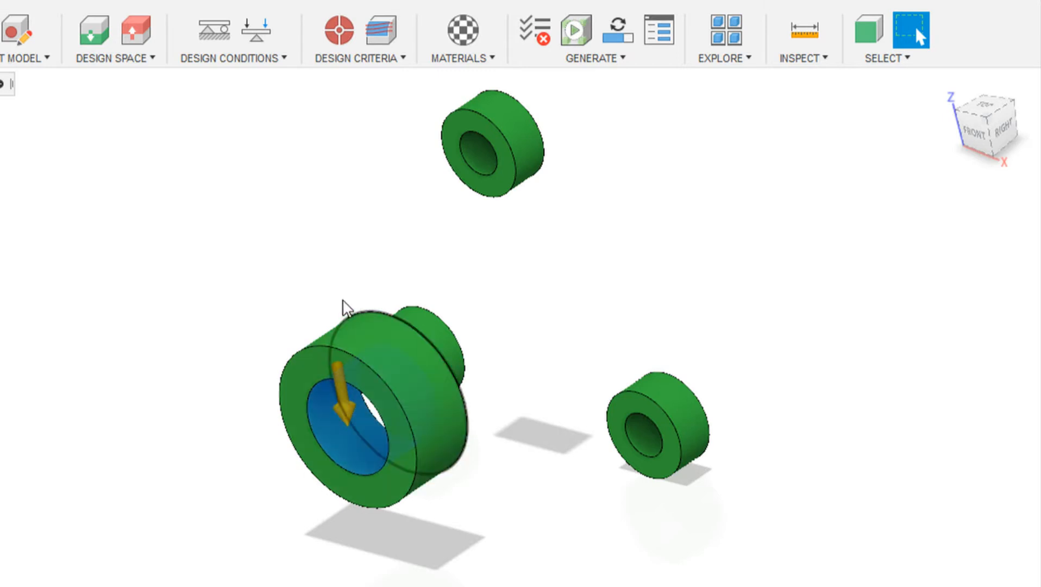
scroll(349, 314, down, 2)
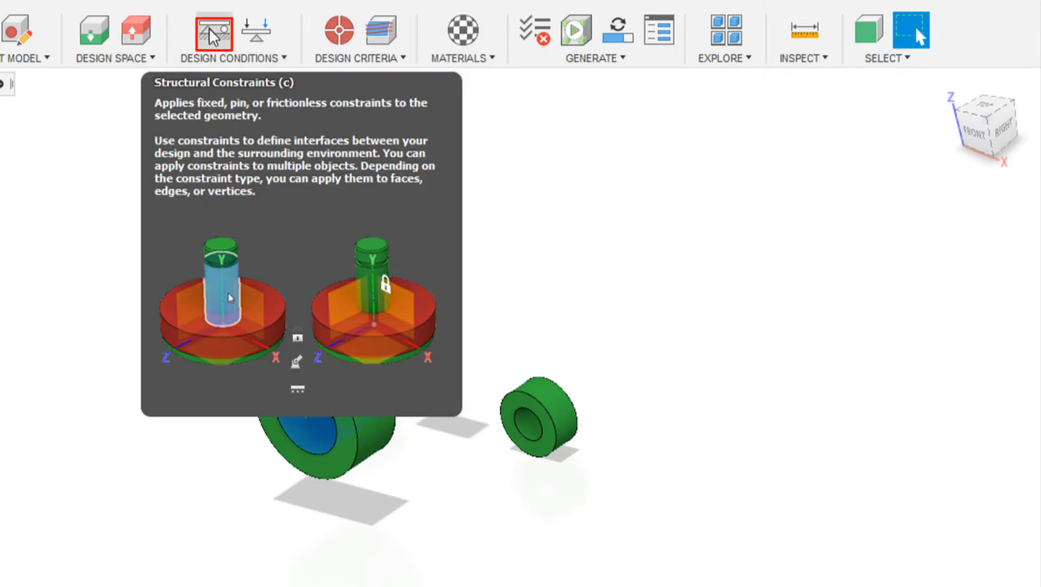
click(213, 37)
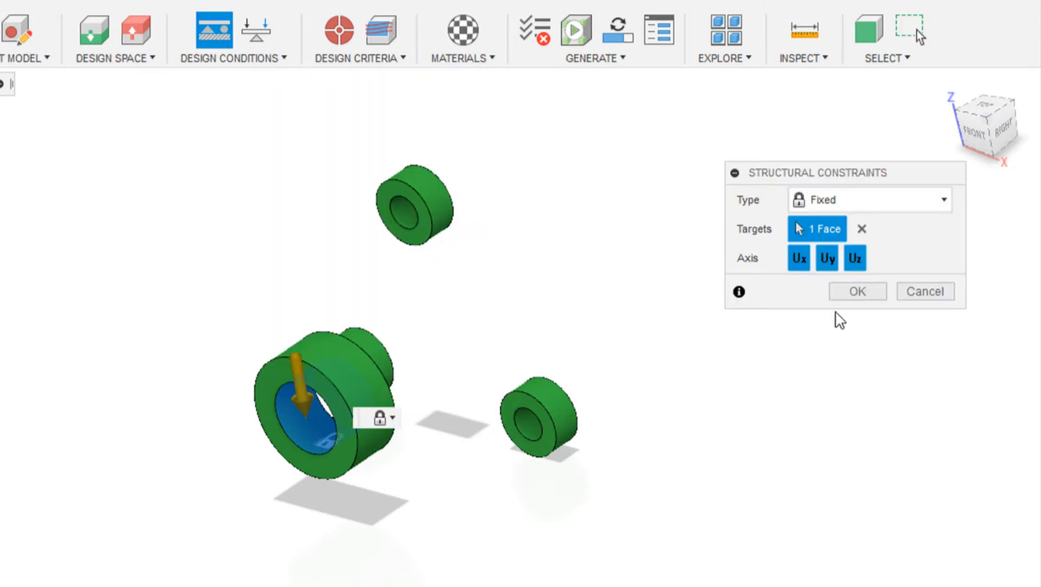
click(827, 259)
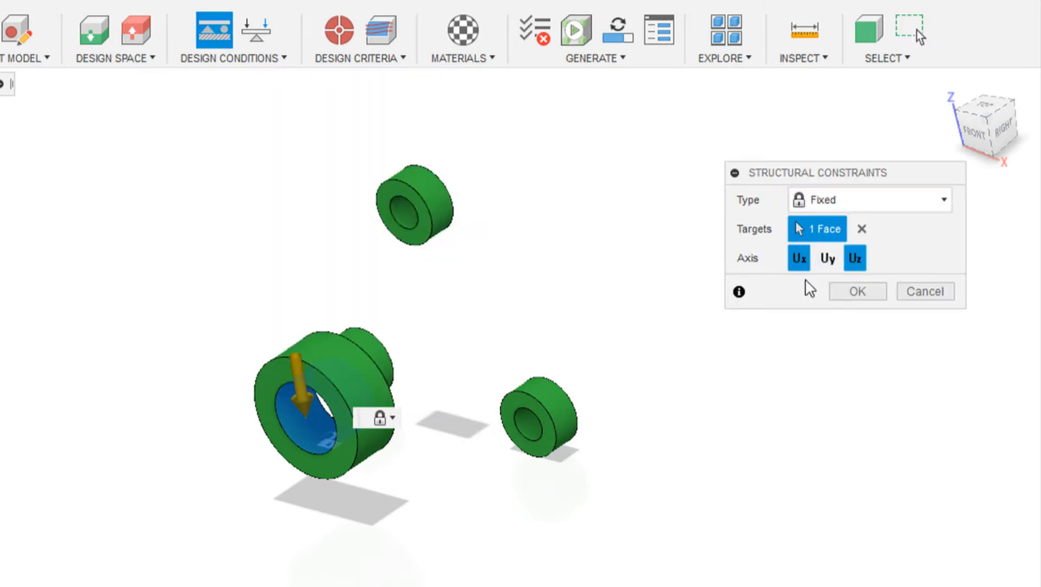
click(853, 293)
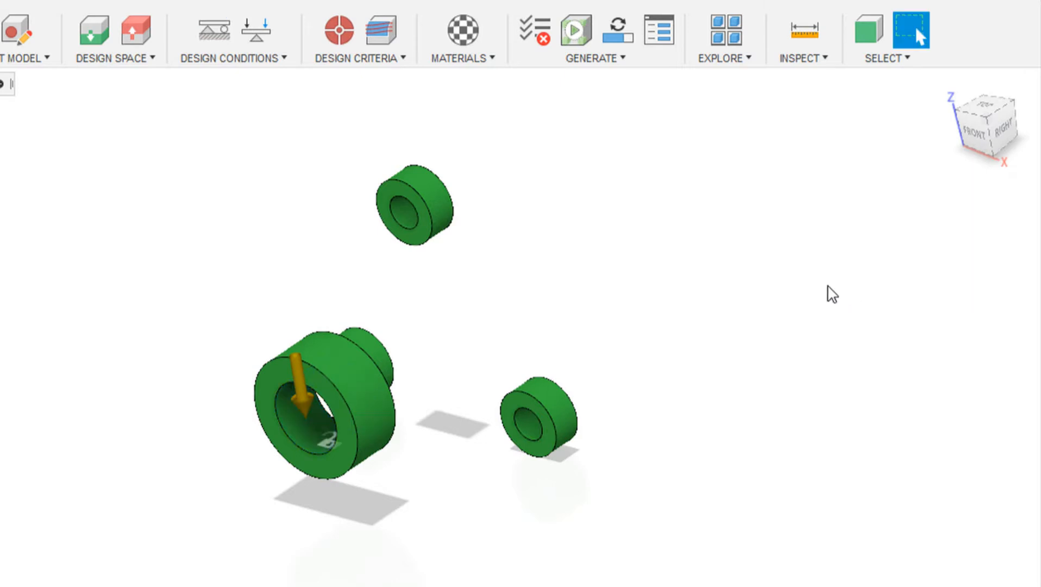
Apply a fixed structural constraint to the hub ring's two flat end faces along Y only, leaving X and Z free
shift+middle_drag(364, 309, 298, 359)
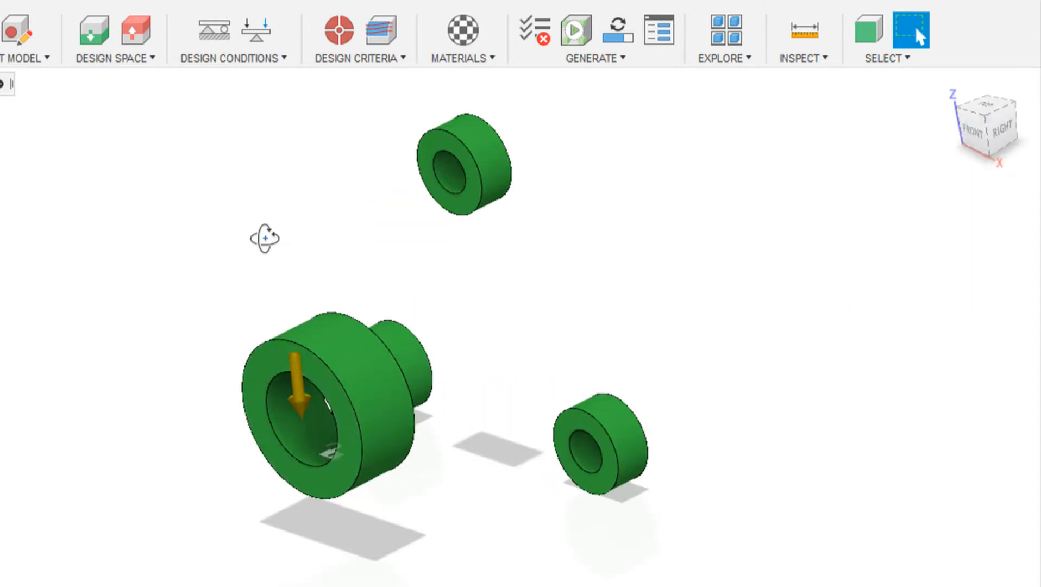
shift+middle_drag(267, 237, 248, 250)
shift+middle_drag(342, 297, 465, 297)
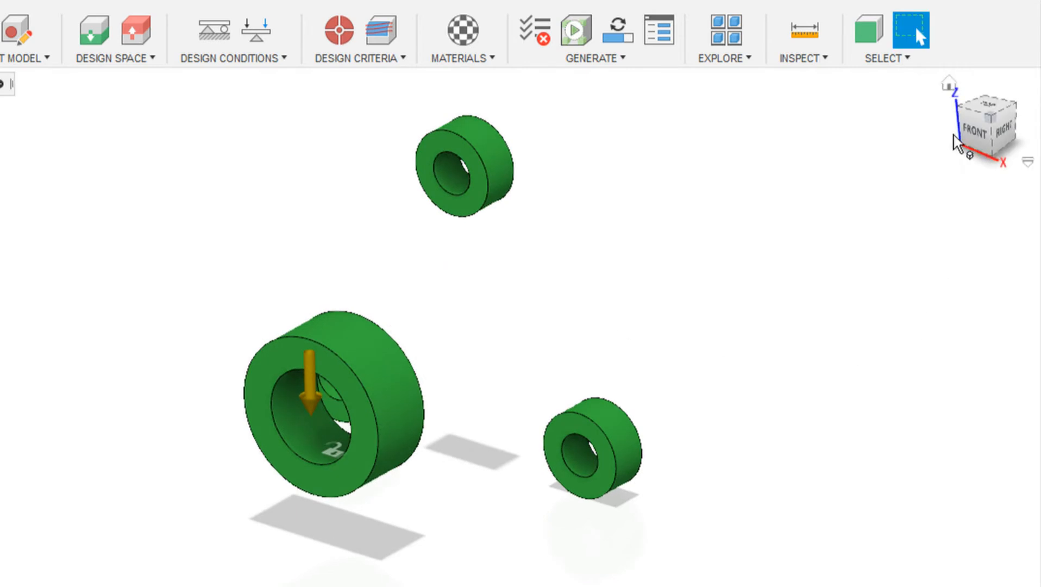
right_click(282, 212)
click(291, 158)
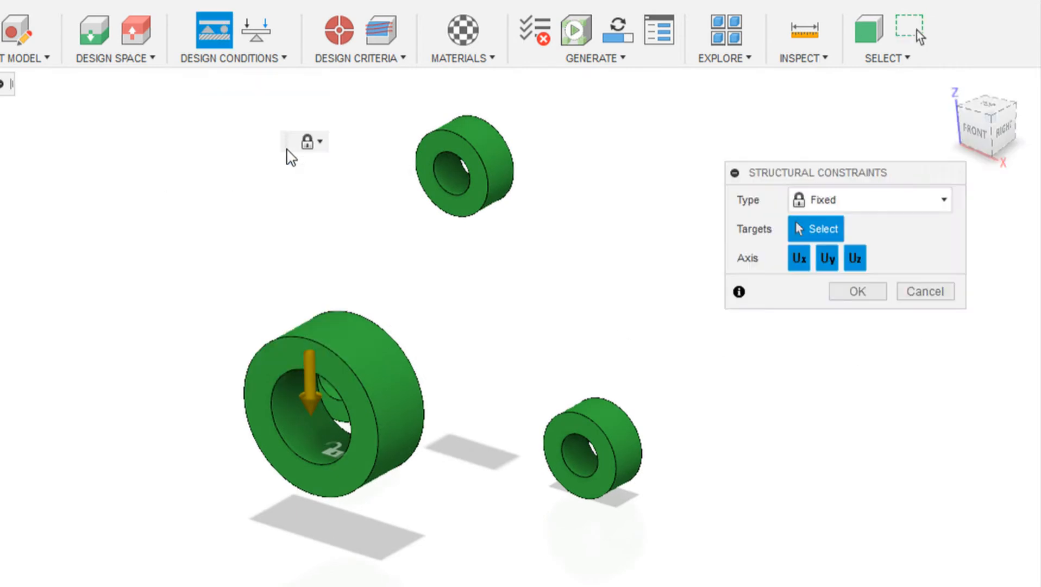
click(275, 368)
shift+middle_drag(421, 238, 375, 325)
click(373, 318)
shift+middle_drag(544, 295, 634, 308)
click(799, 259)
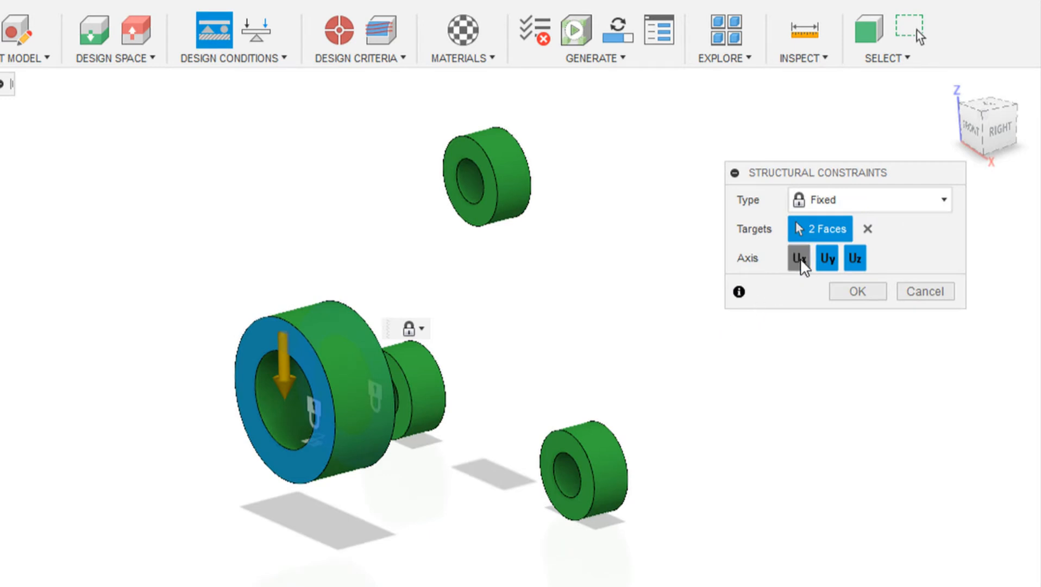
click(855, 260)
click(856, 292)
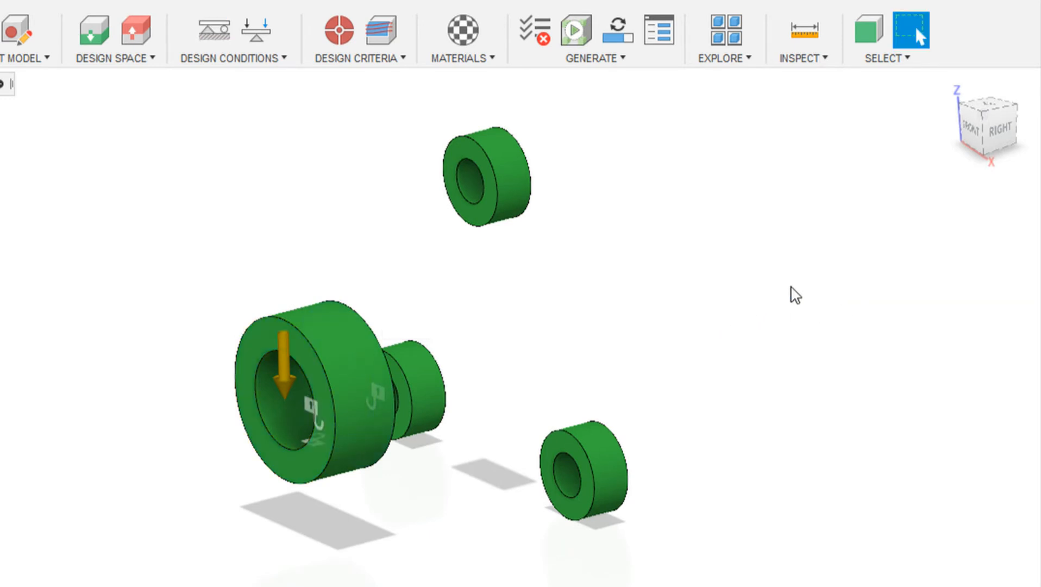
Apply a structural force load of 2500 N to the inner bore faces of the three mounting rings
shift+middle_drag(362, 233, 261, 239)
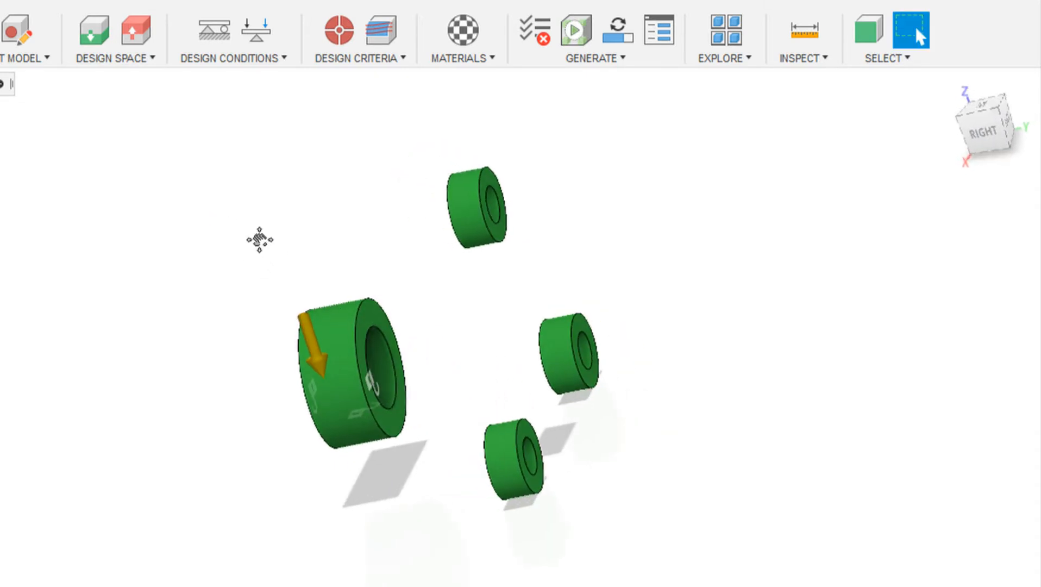
click(258, 36)
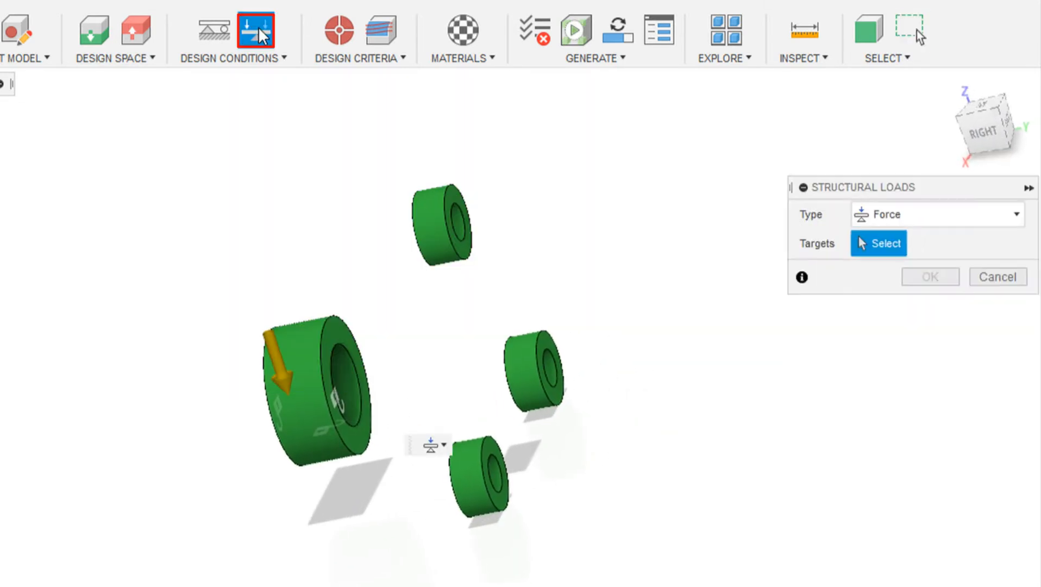
shift+middle_drag(245, 228, 223, 241)
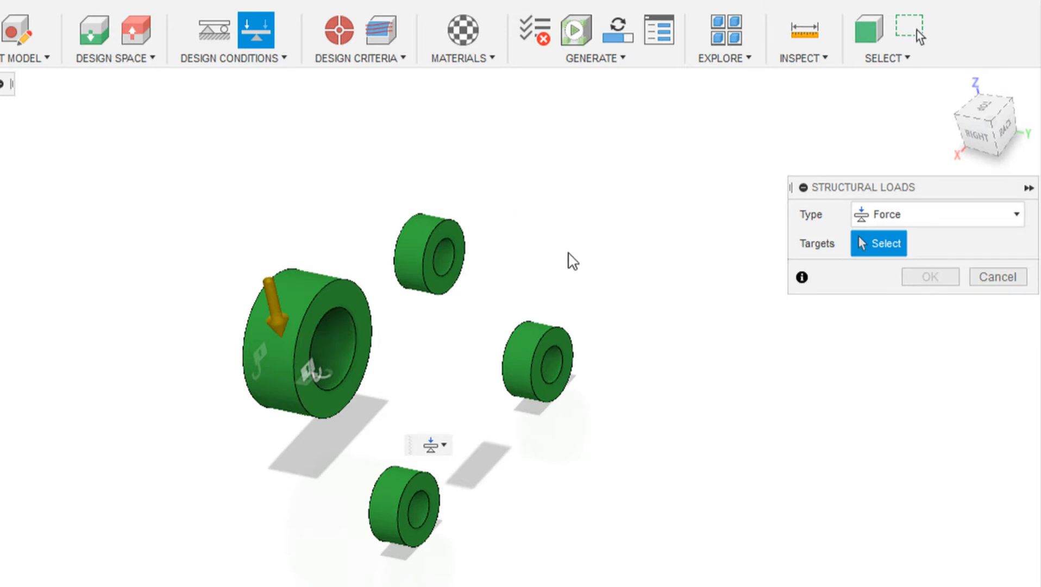
scroll(417, 297, up, 3)
click(456, 236)
click(619, 291)
click(435, 497)
click(435, 495)
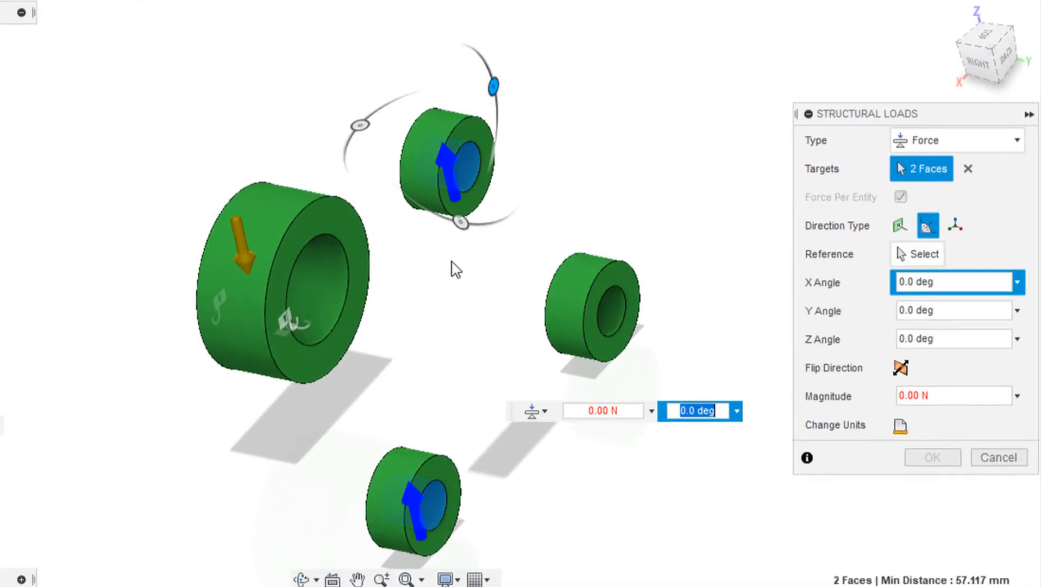
click(568, 269)
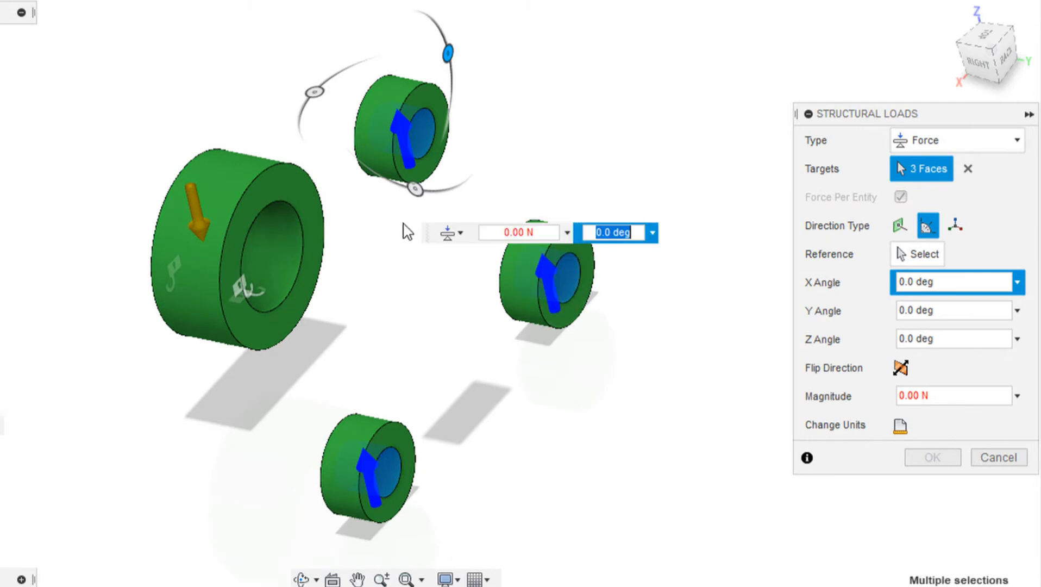
scroll(407, 233, down, 2)
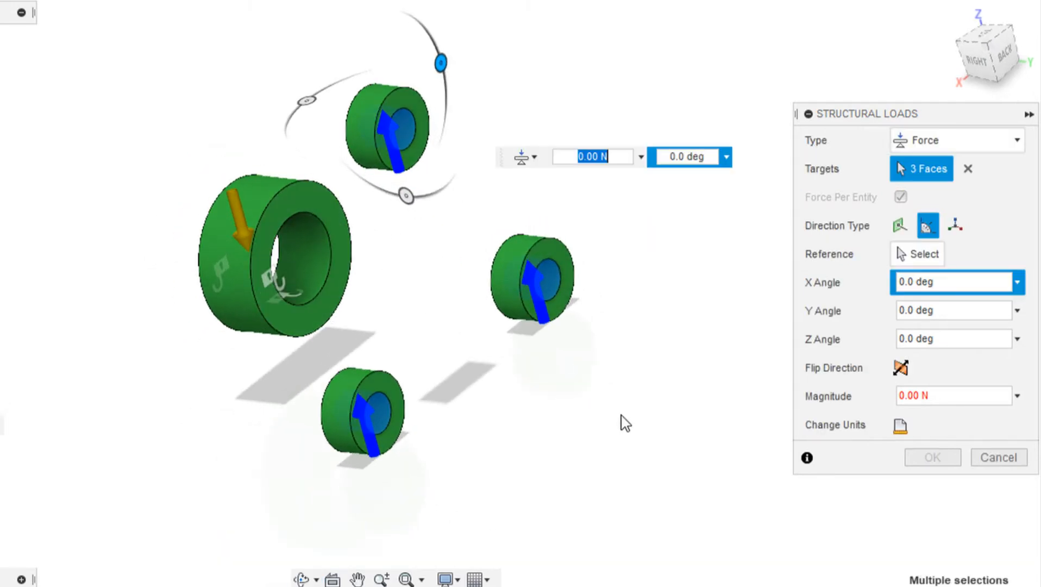
drag(974, 395, 882, 400)
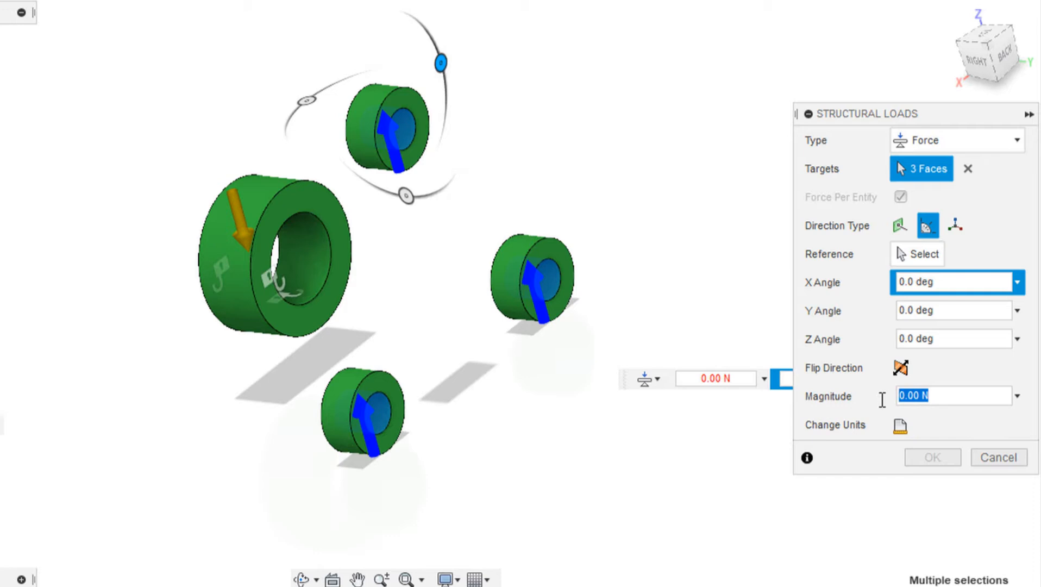
text(2500)
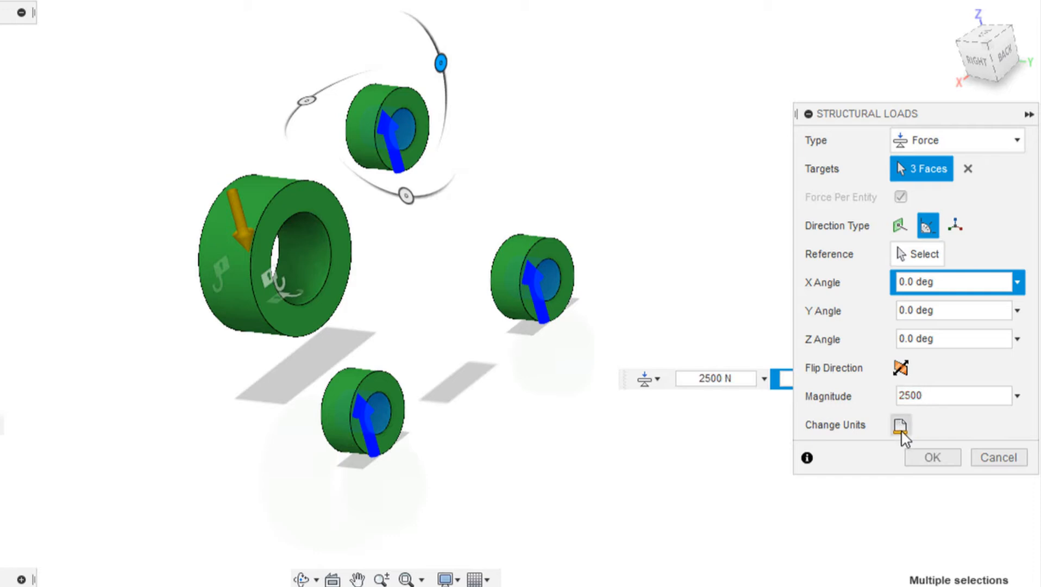
click(932, 458)
Edit the force load on the three mounting rings and set its X angle to 180 degrees to reverse it
shift+middle_drag(535, 198, 504, 184)
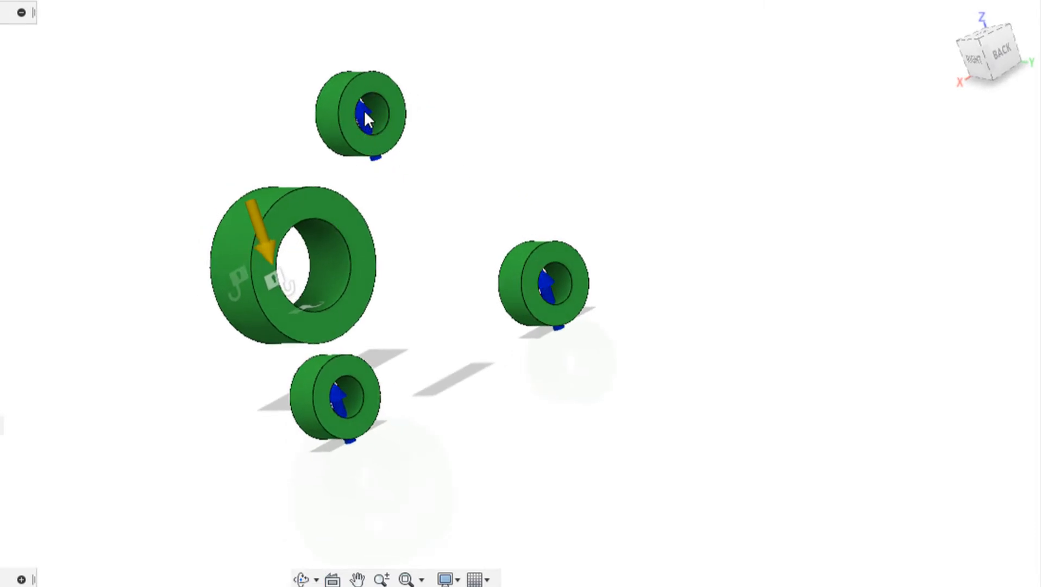
shift+middle_drag(396, 177, 381, 207)
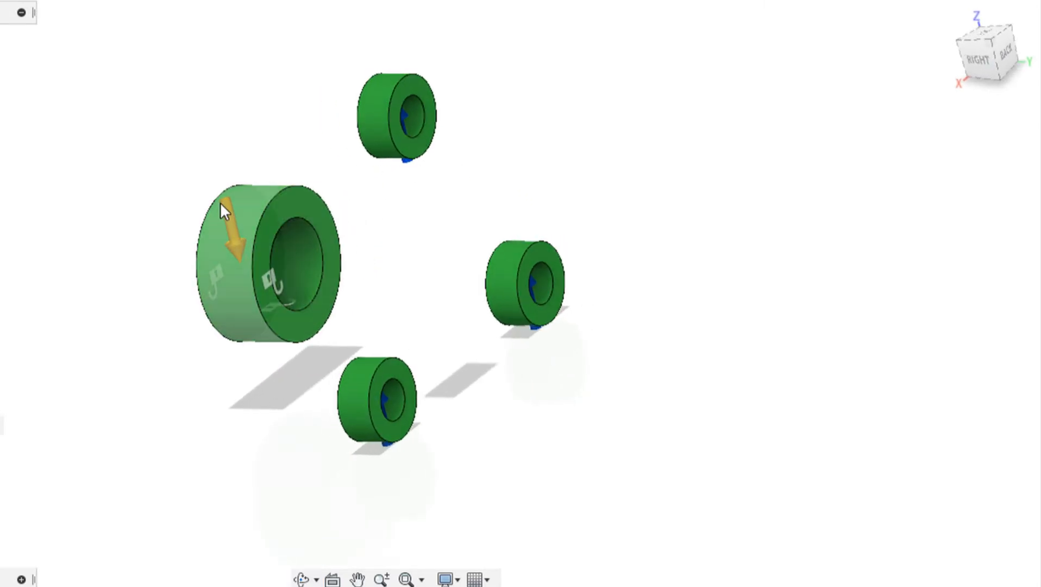
shift+middle_drag(452, 169, 381, 135)
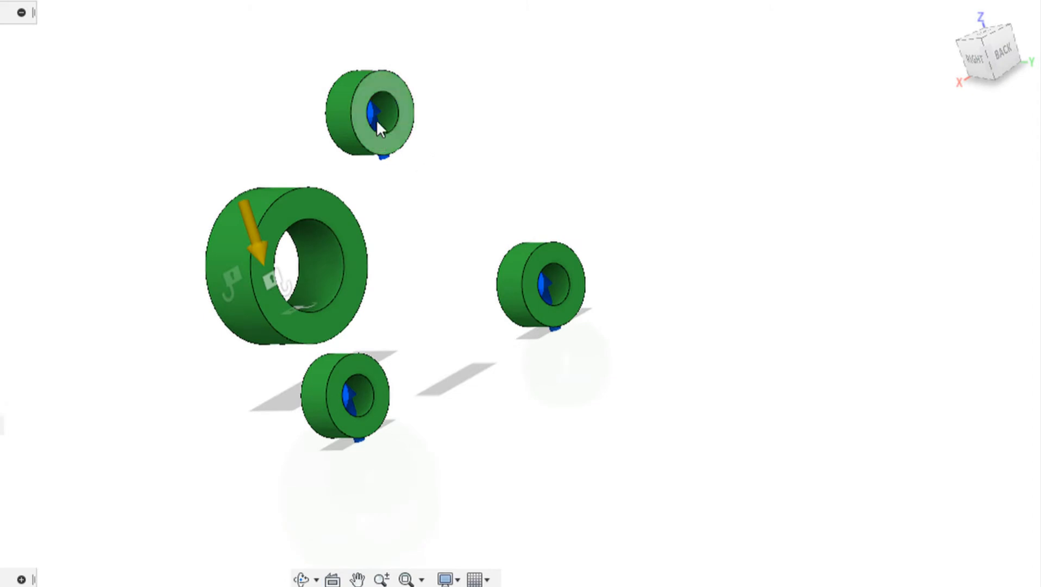
double_click(377, 117)
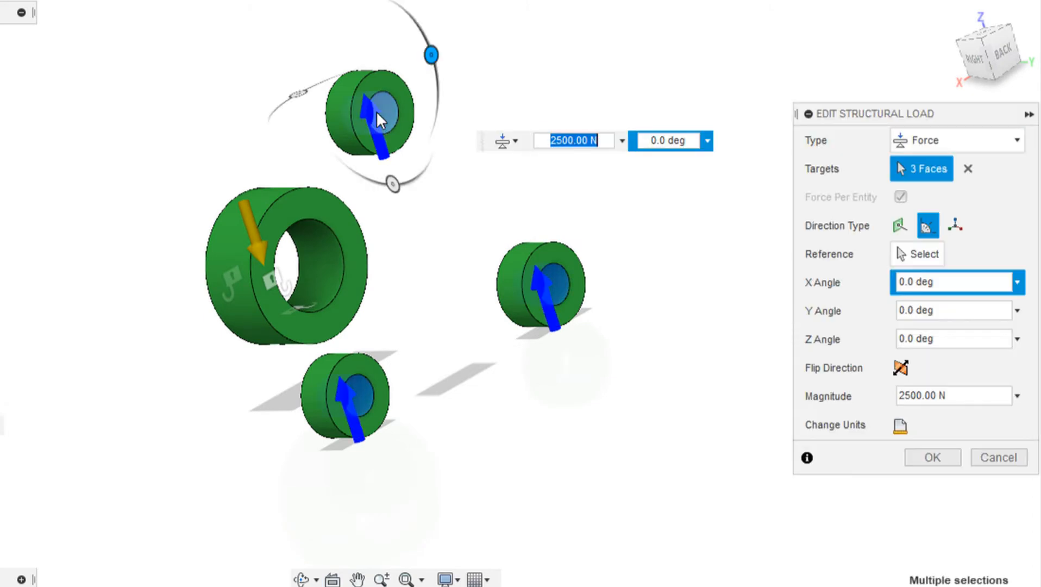
shift+middle_drag(376, 185, 375, 221)
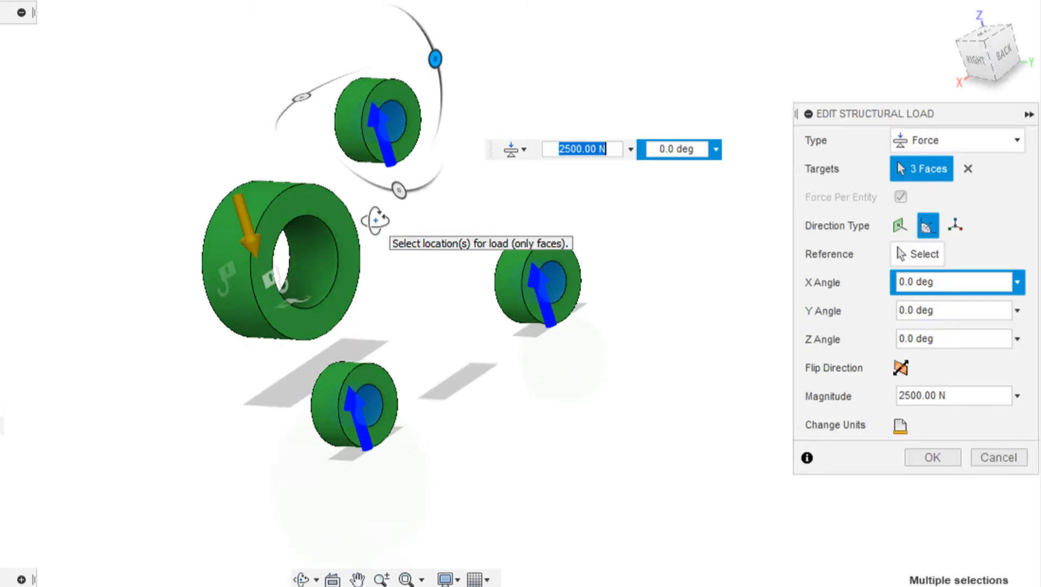
drag(434, 53, 336, 135)
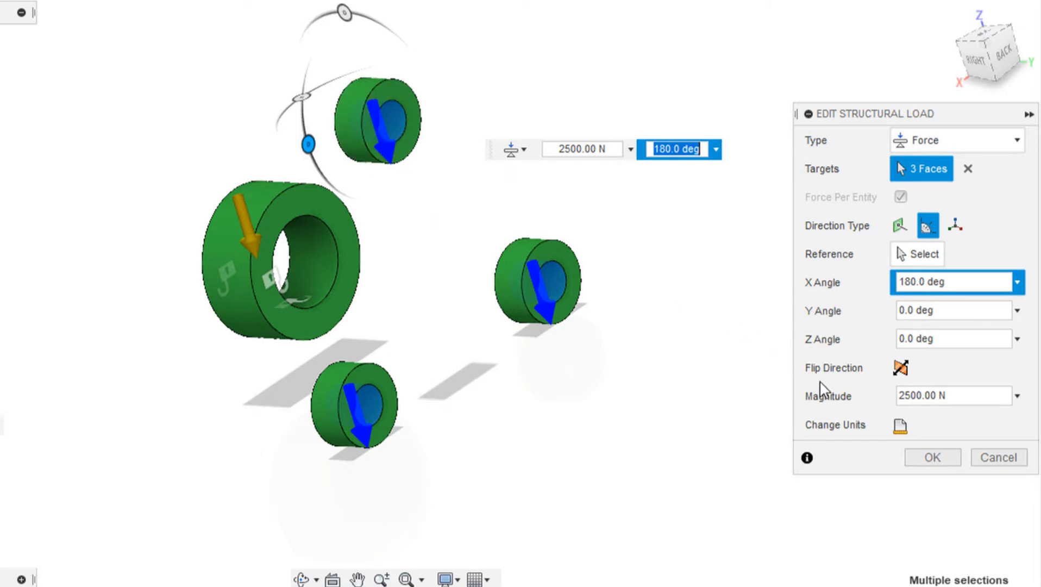
click(926, 459)
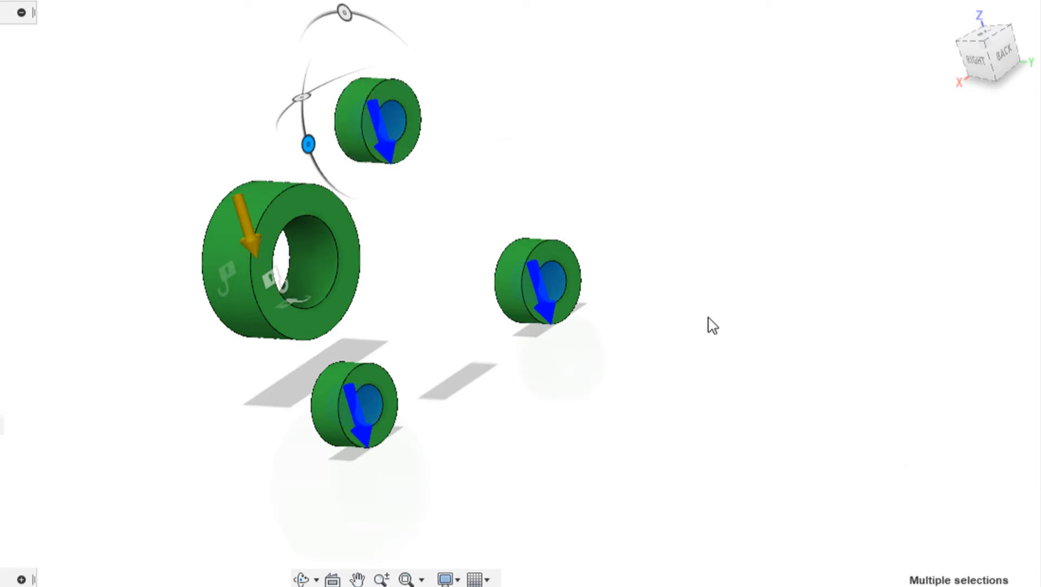
mouse_move(605, 206)
shift+middle_down()
mouse_move(556, 181)
mouse_move(630, 207)
mouse_move(620, 194)
mouse_move(603, 197)
shift+middle_up()
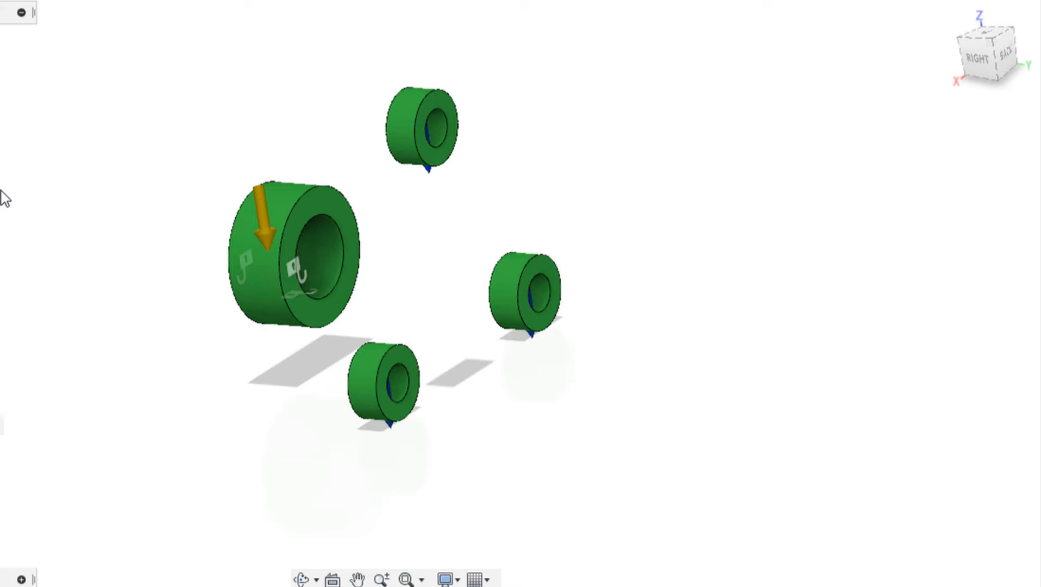
mouse_move(429, 220)
shift+middle_down()
mouse_move(446, 213)
mouse_move(432, 222)
shift+middle_up()
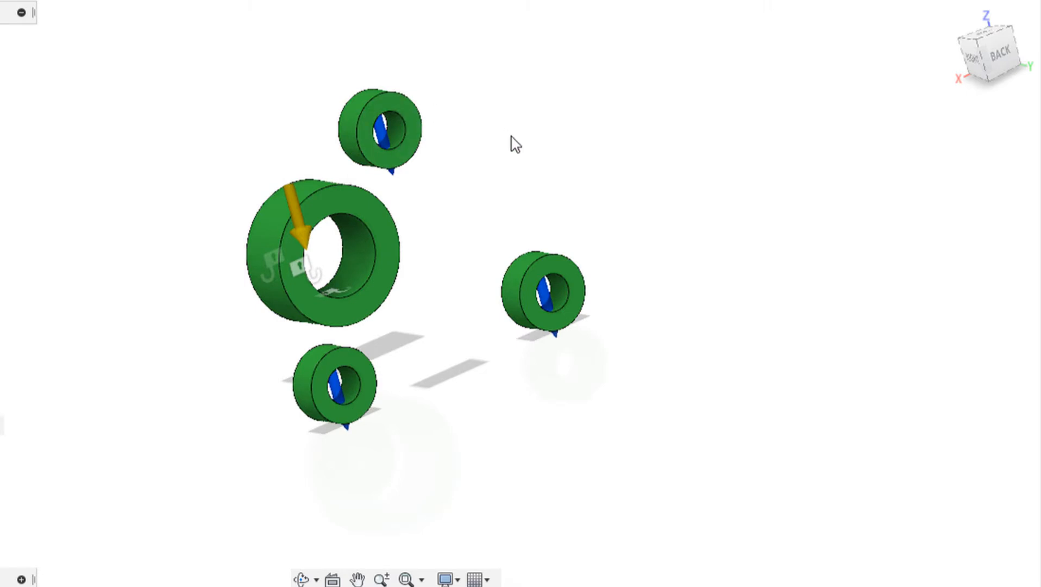
scroll(514, 141, up, 3)
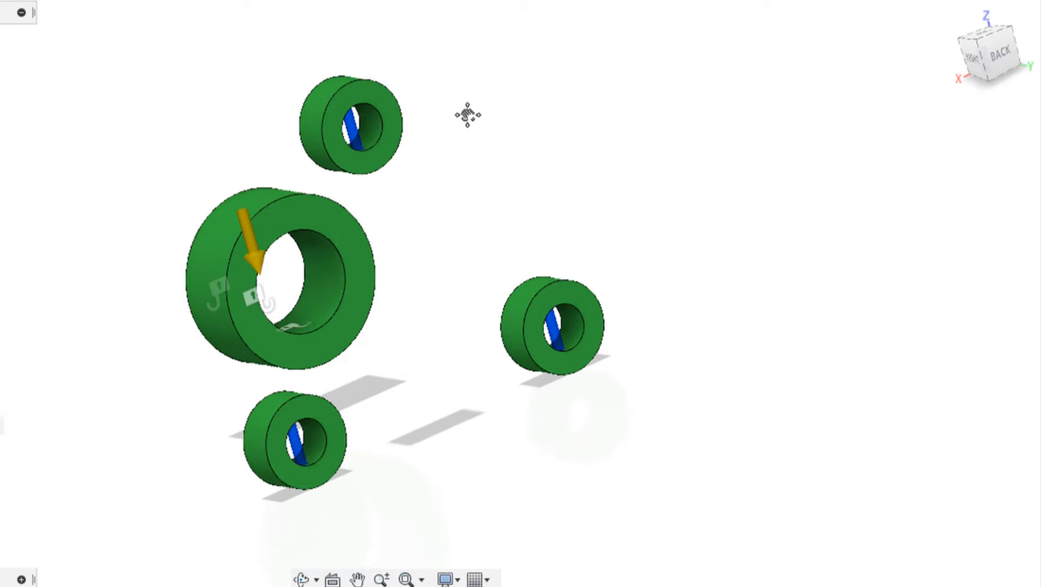
click(373, 132)
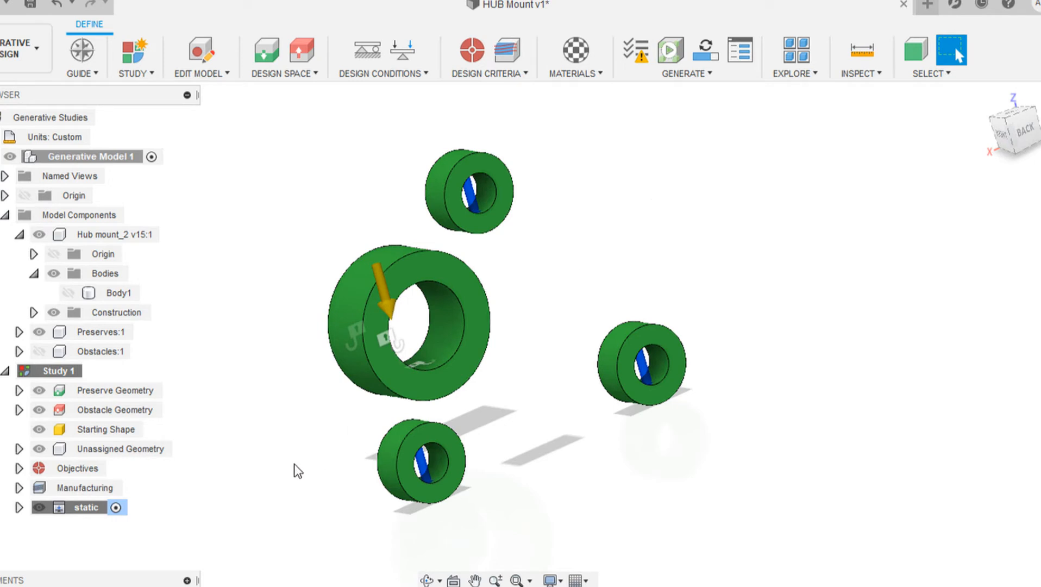
Clone the static load case of Study 1 and activate the copy
right_click(85, 508)
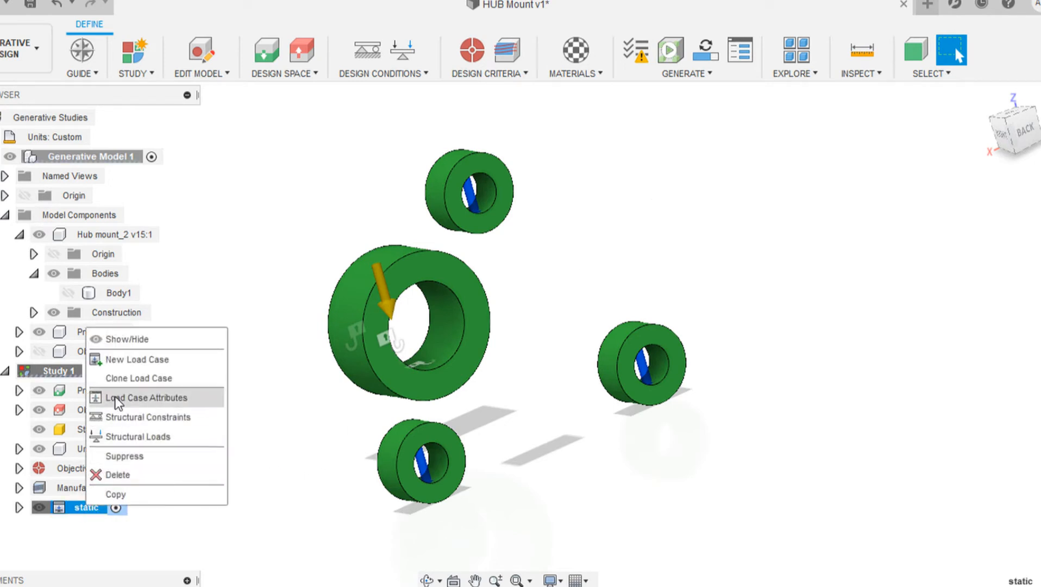
click(131, 380)
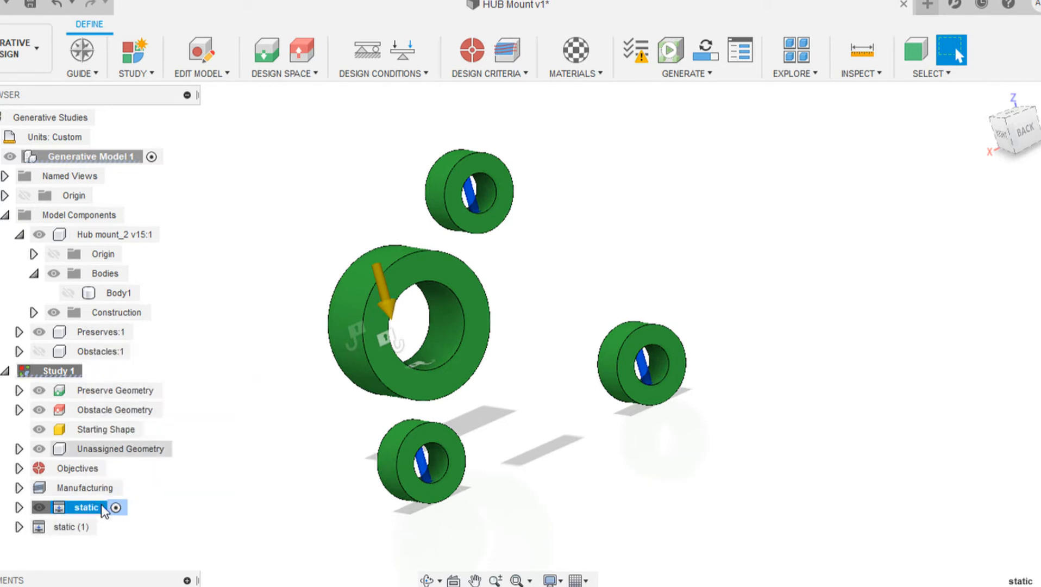
click(83, 528)
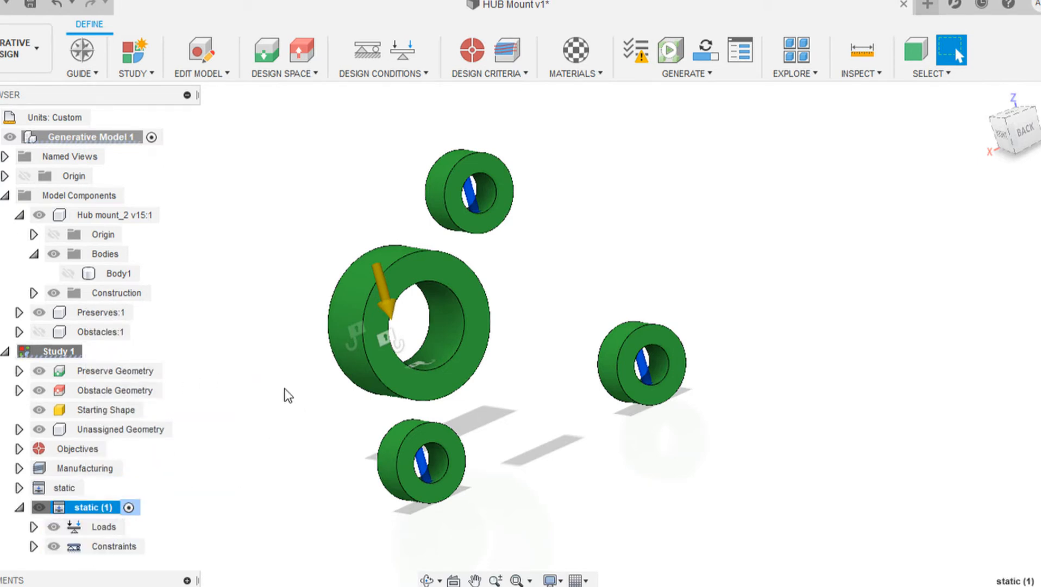
Edit the force load in the cloned load case so it targets only the uppermost mounting ring's inner bore face
click(33, 526)
click(172, 527)
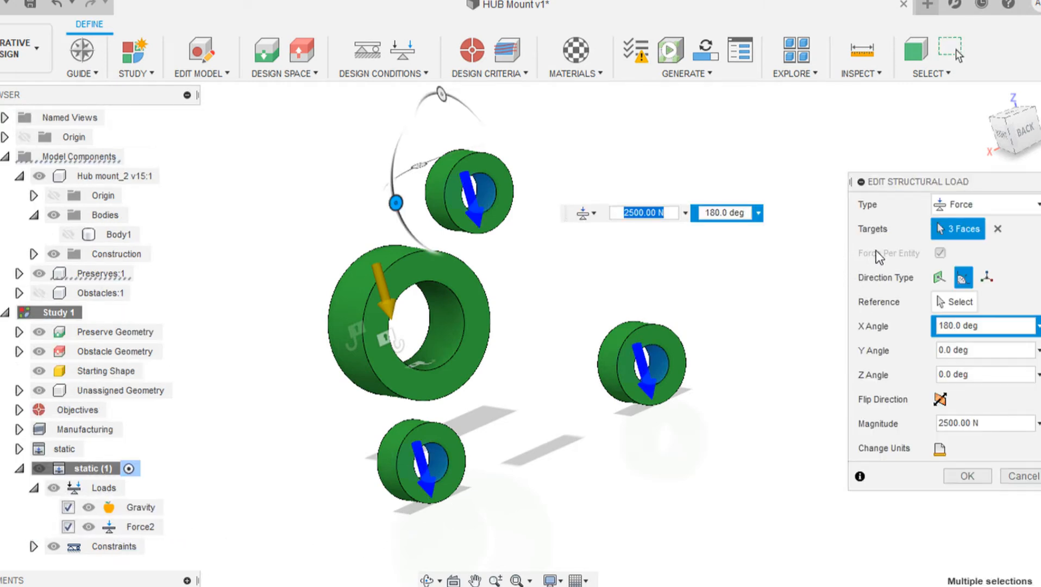
click(998, 229)
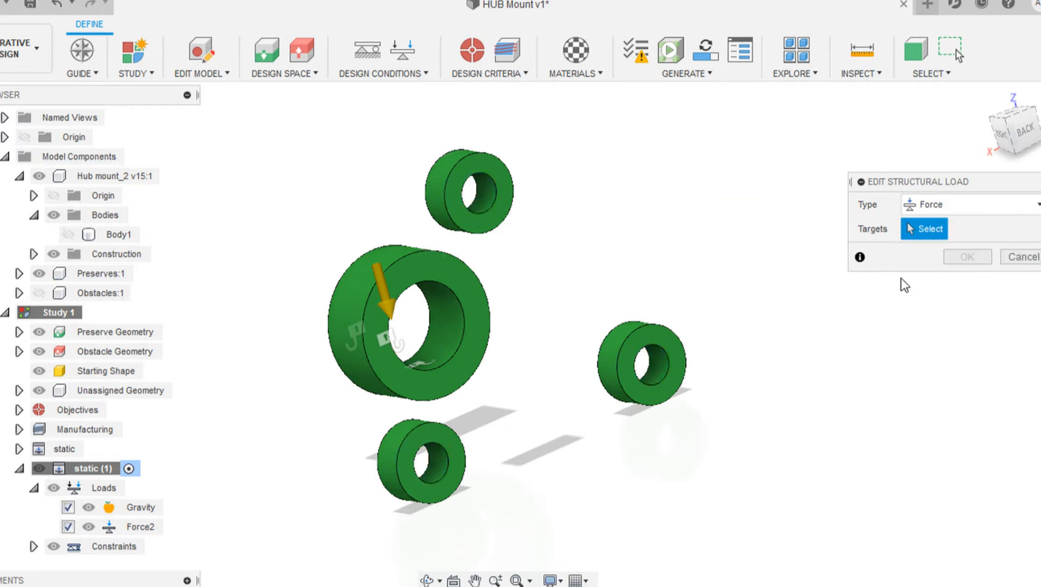
click(488, 189)
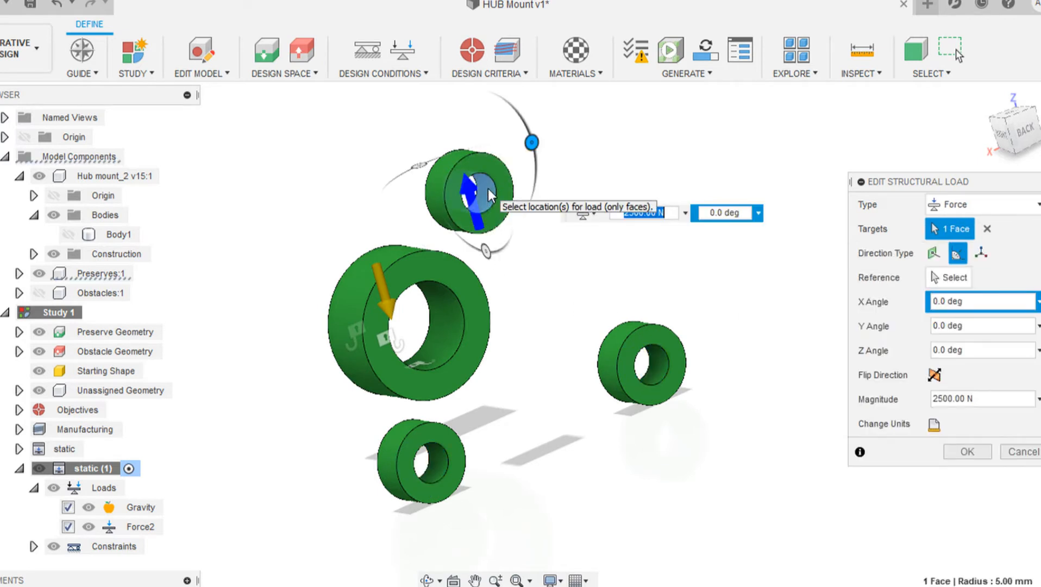
Set the uppermost ring's force magnitude to 21/0.04 N and its X angle to 90 degrees
drag(992, 398, 894, 395)
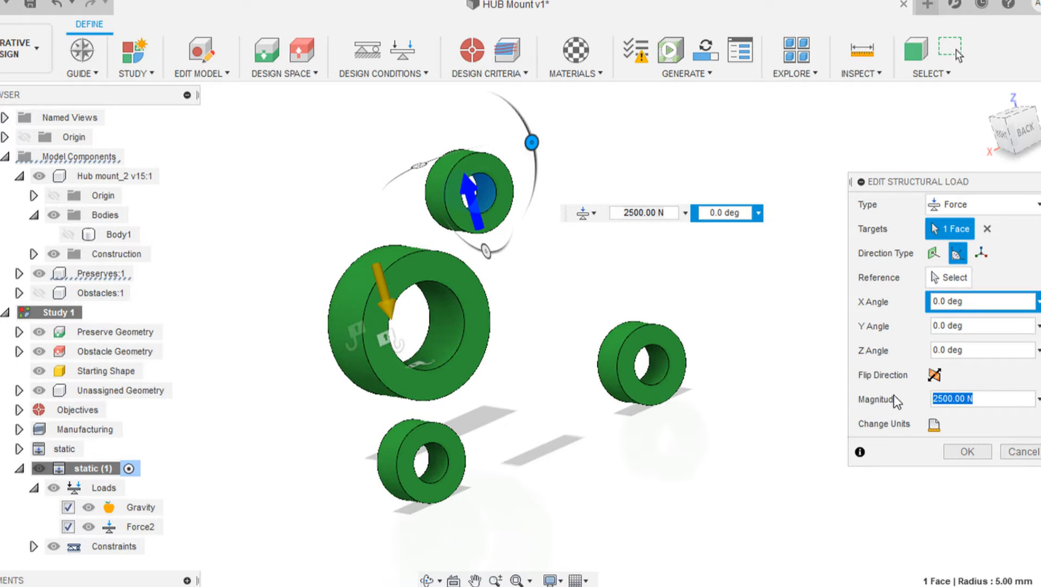
text(21/)
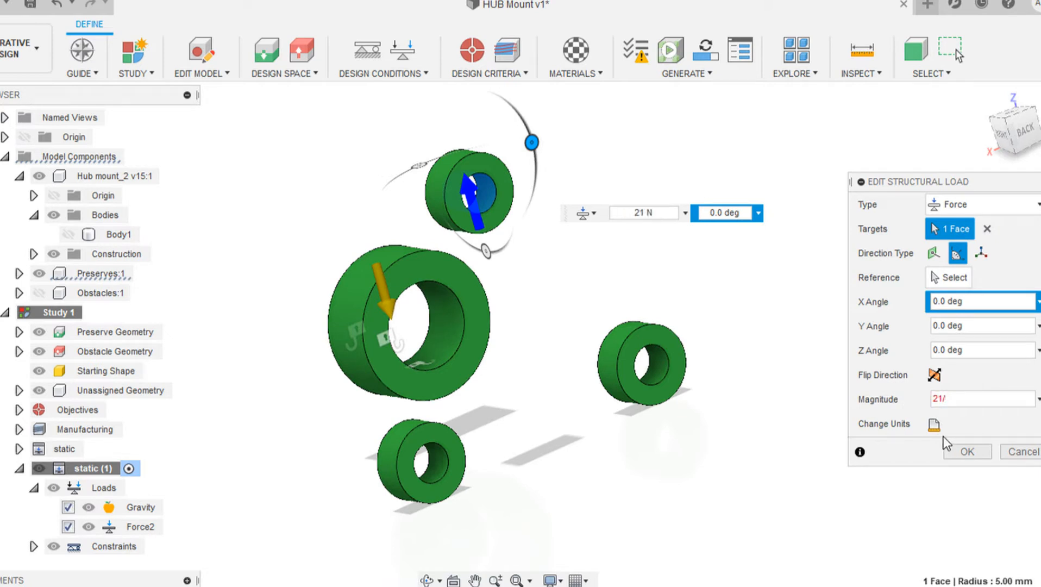
click(1024, 128)
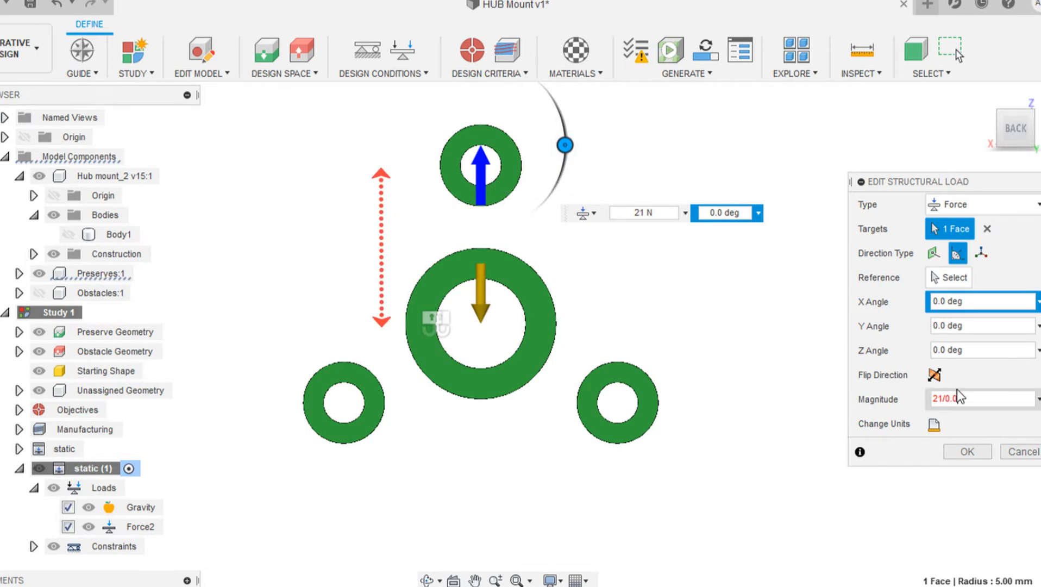
text(4)
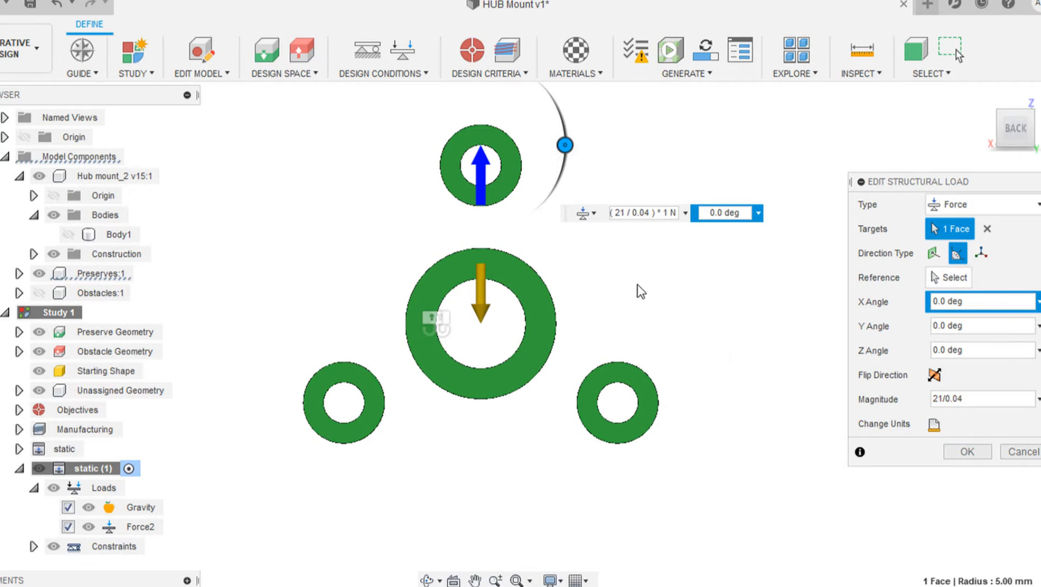
shift+middle_drag(618, 299, 651, 314)
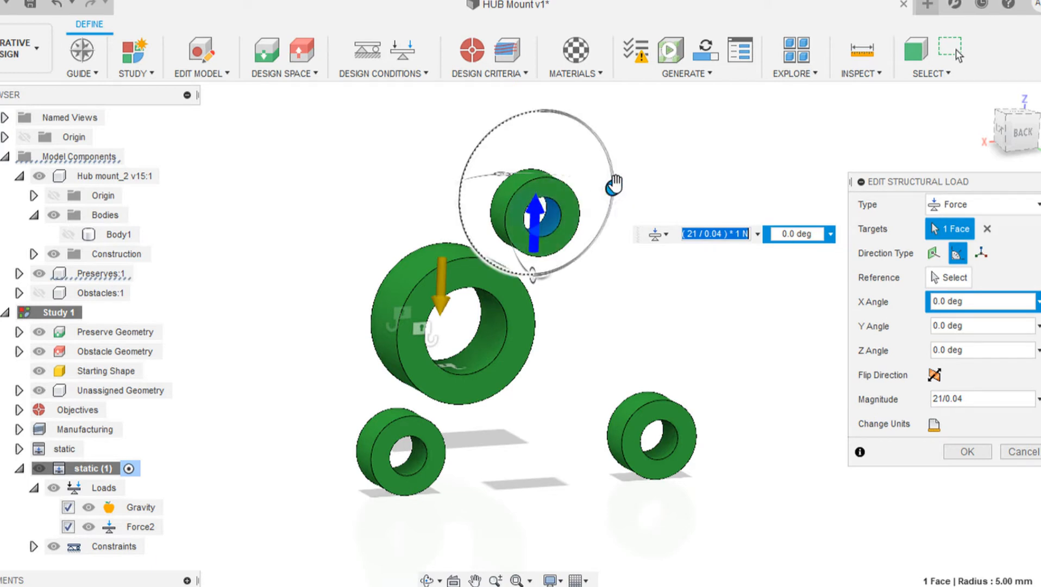
drag(613, 185, 609, 216)
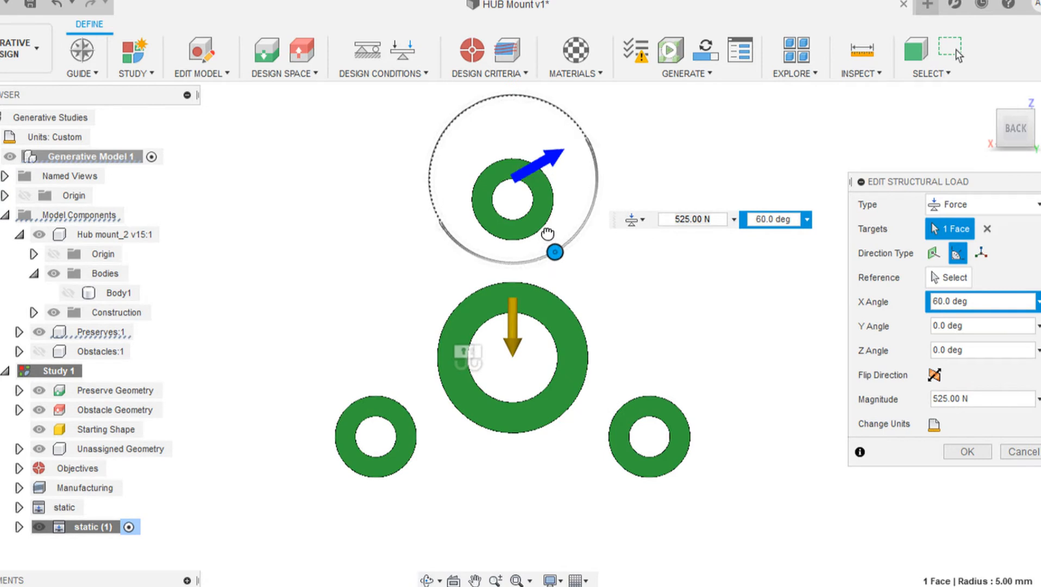
drag(547, 234, 512, 263)
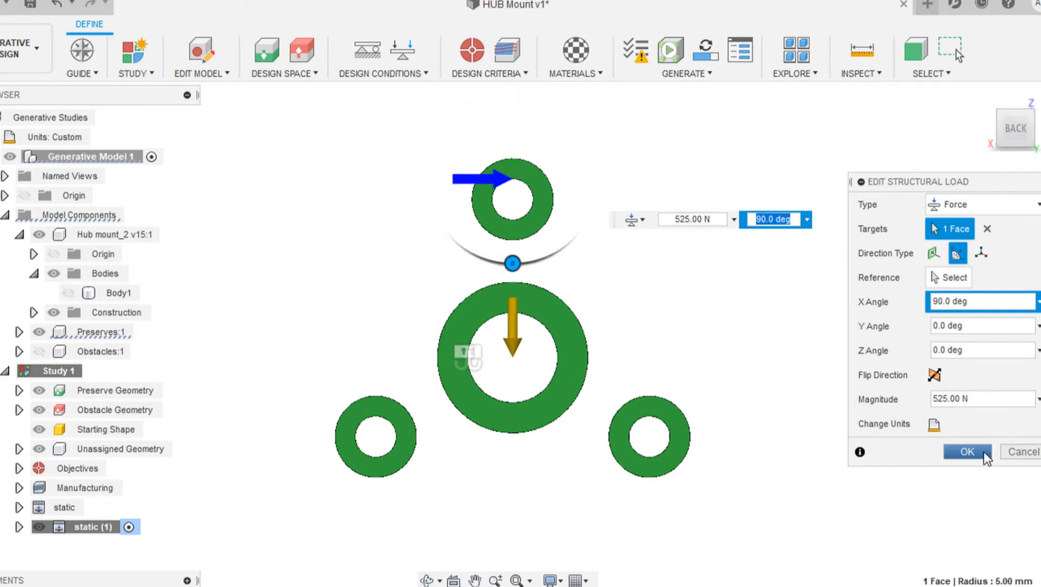
click(983, 451)
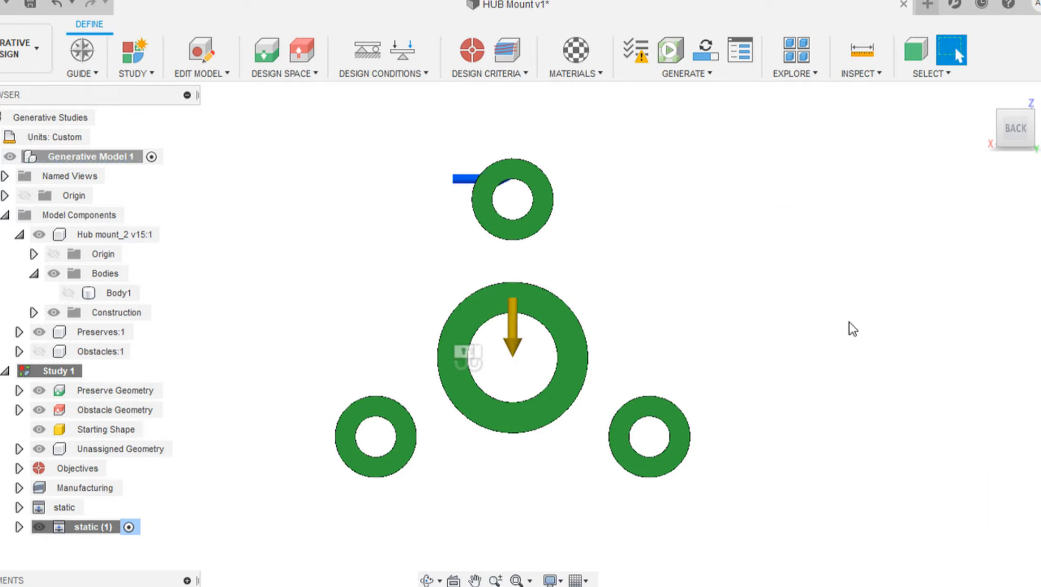
Define a structural force load of 21/0.04 N on the inner bore face of the lower-right mounting ring in the cloned load case
click(18, 527)
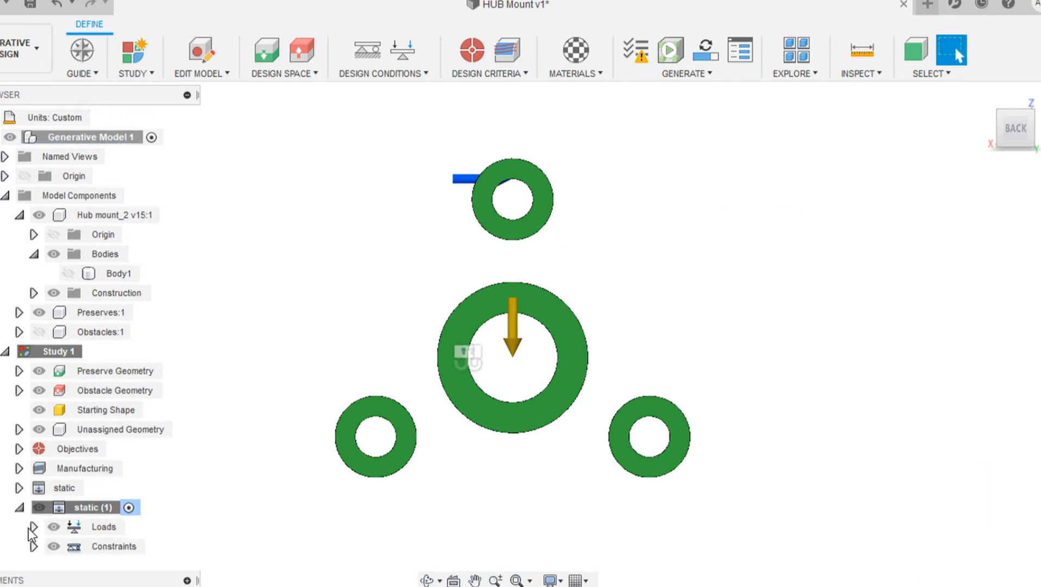
click(34, 526)
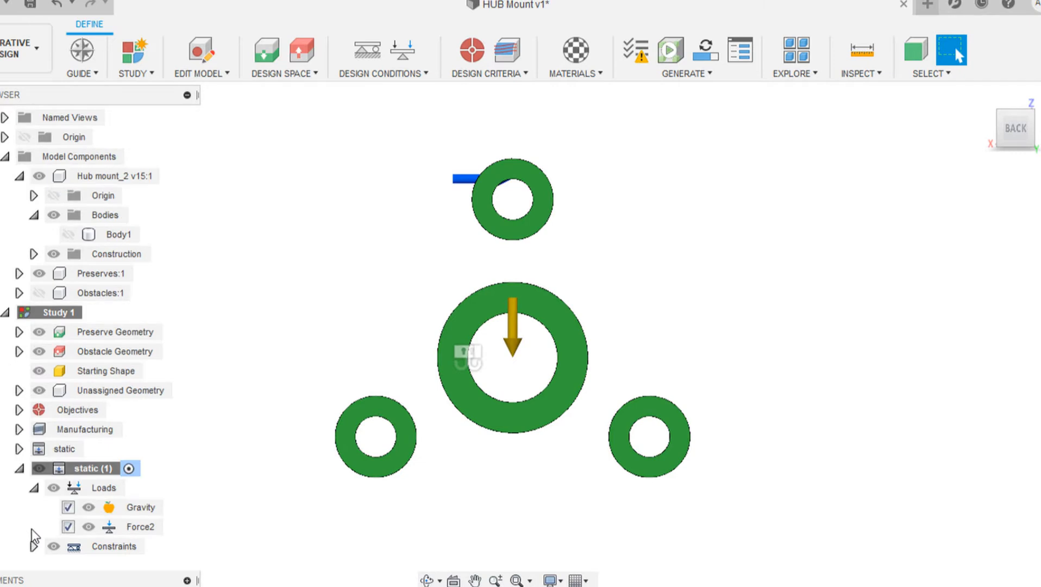
click(145, 528)
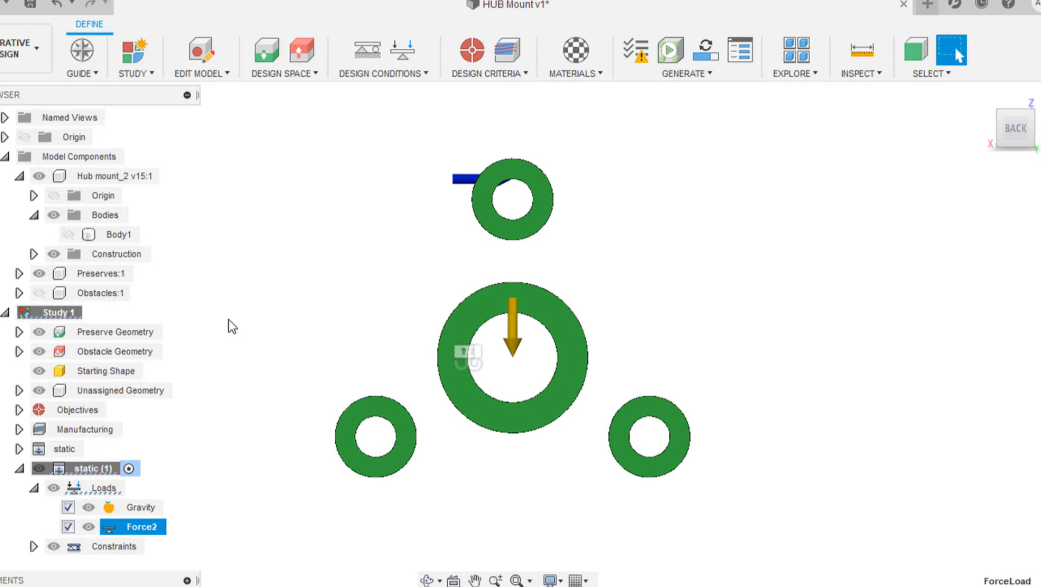
shift+middle_drag(304, 251, 325, 224)
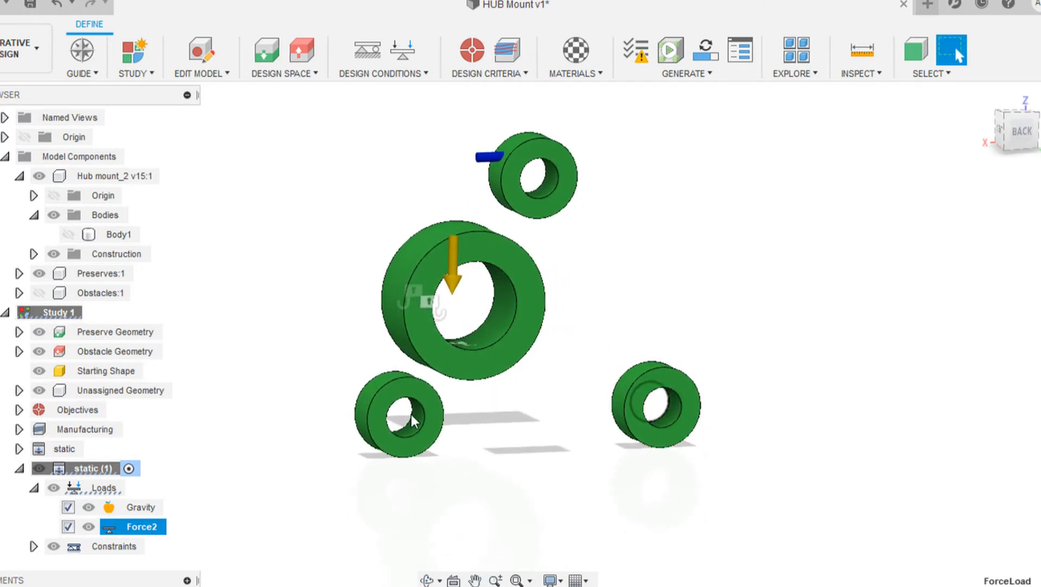
click(413, 50)
scroll(677, 409, up, 3)
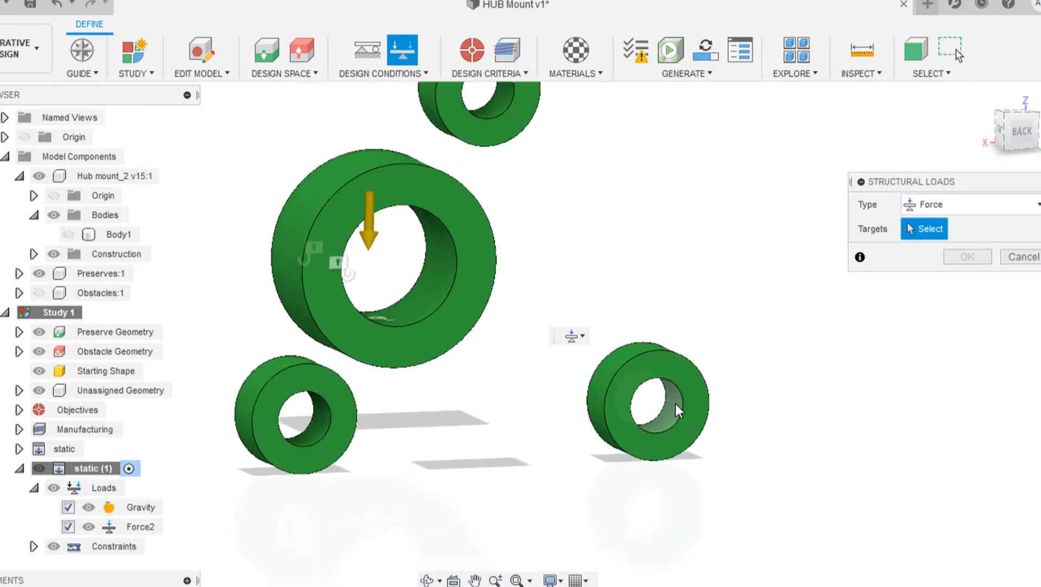
click(677, 405)
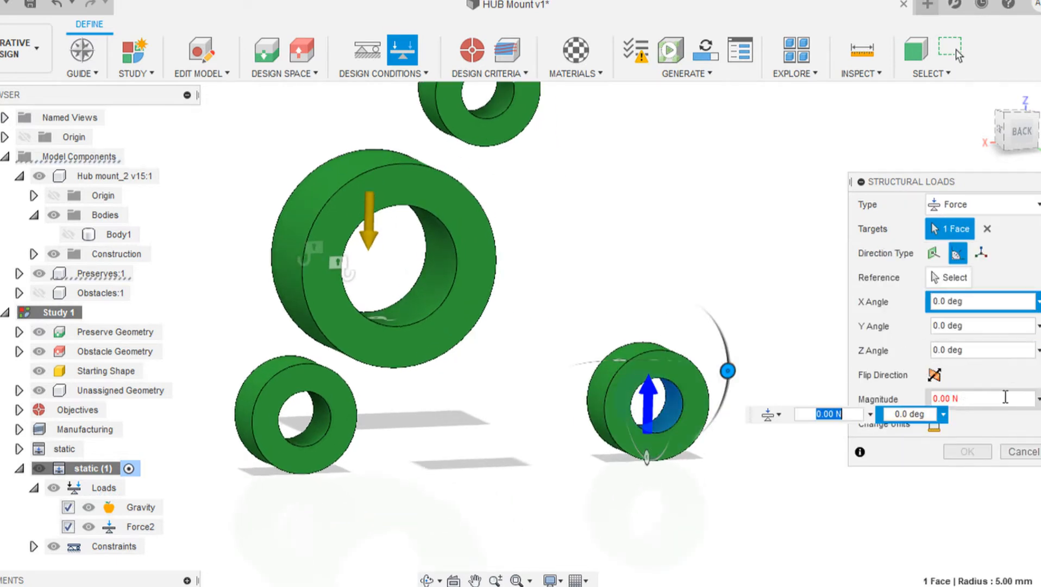
click(1006, 398)
text(21/0.)
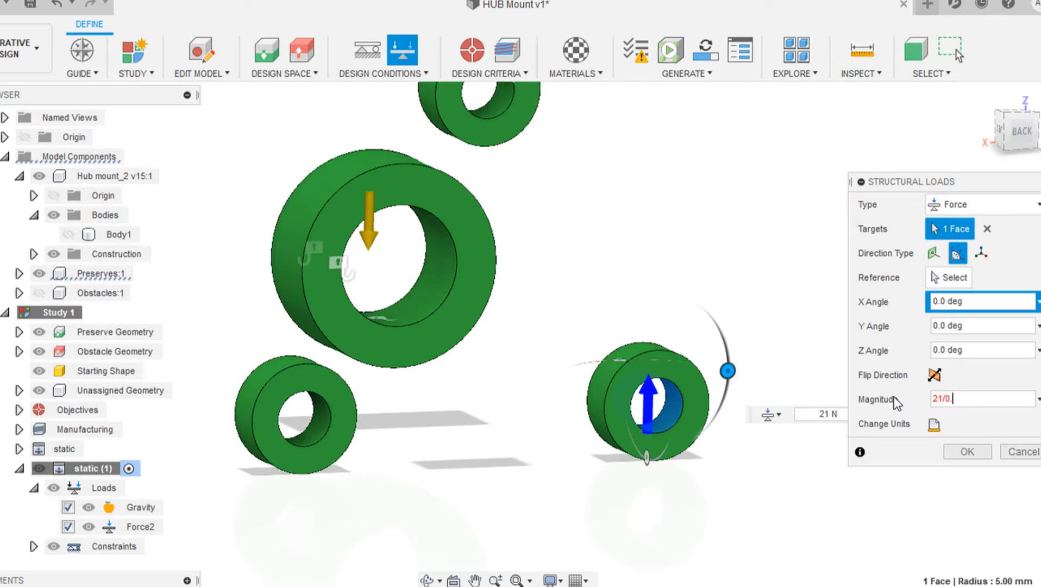
text(04)
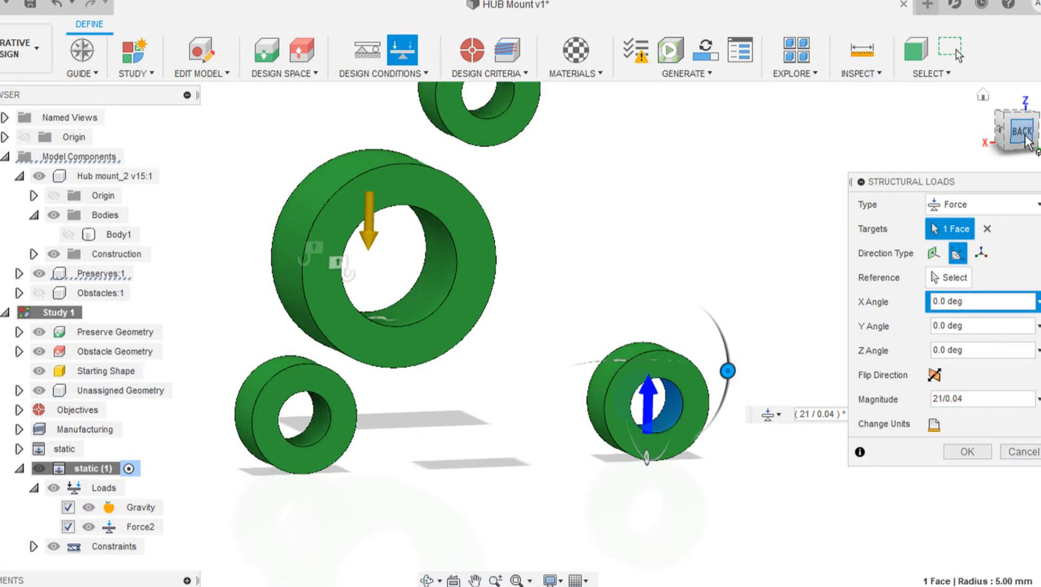
scroll(513, 311, down, 4)
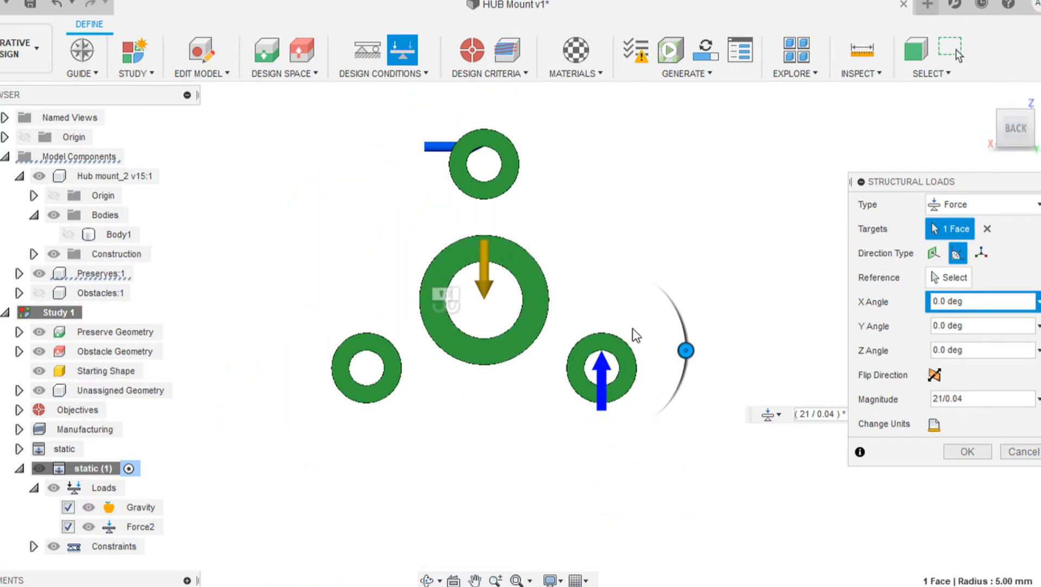
Set the lower-right ring's force direction to an X angle of -135 degrees and create the load
drag(683, 350, 531, 283)
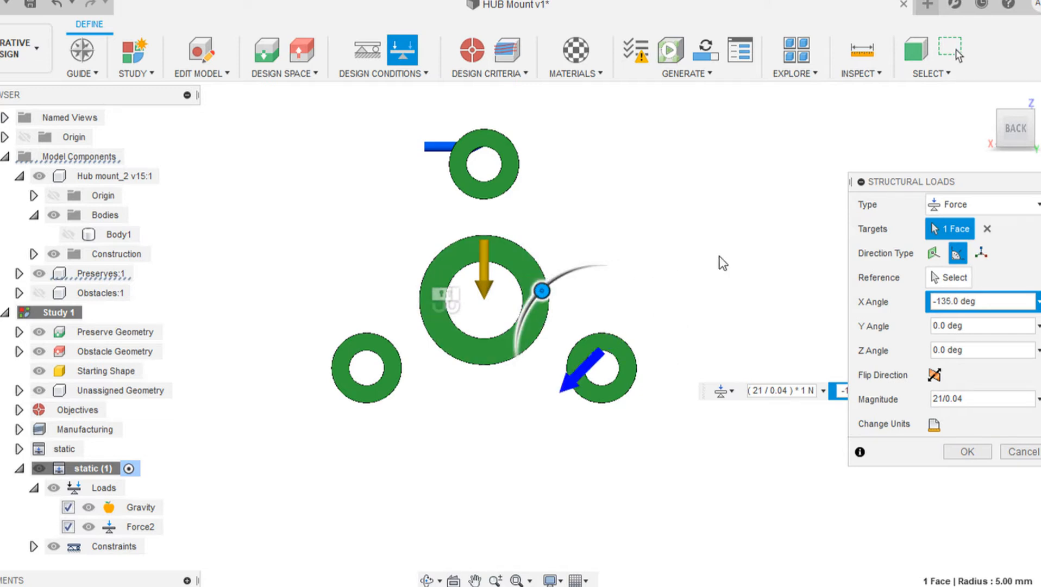
middle_drag(706, 250, 665, 262)
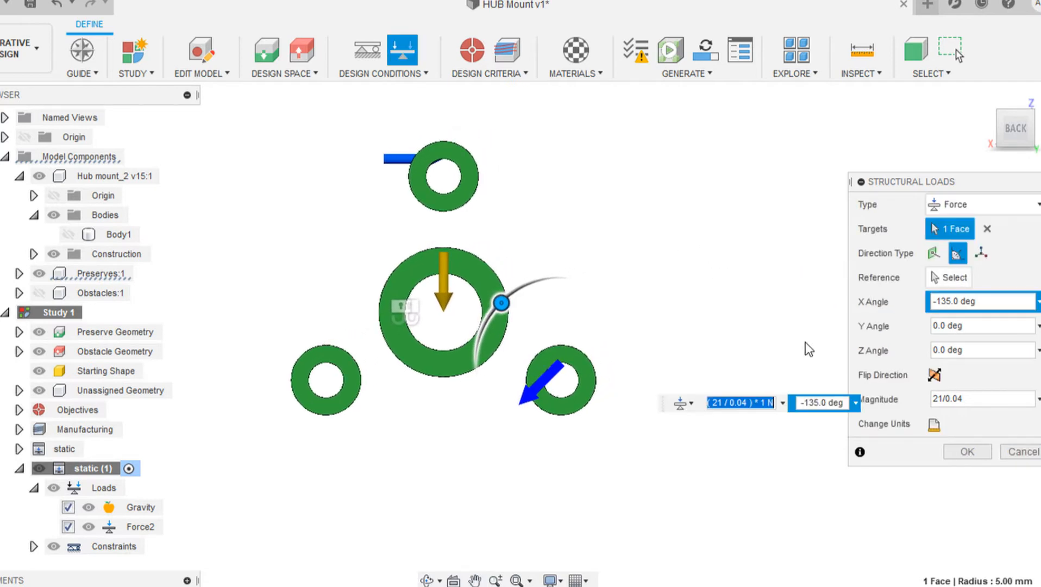
click(958, 451)
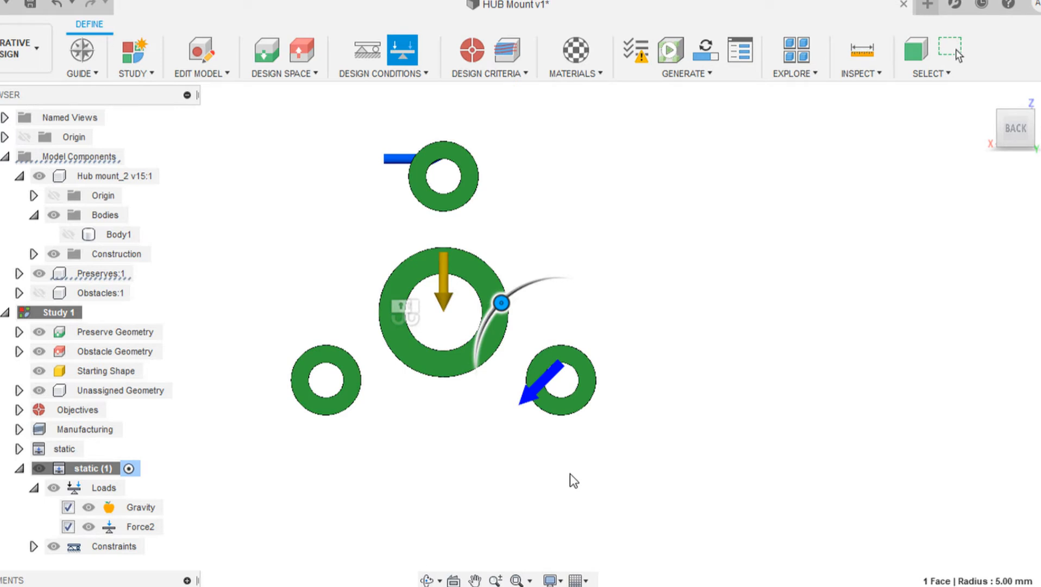
key(Return)
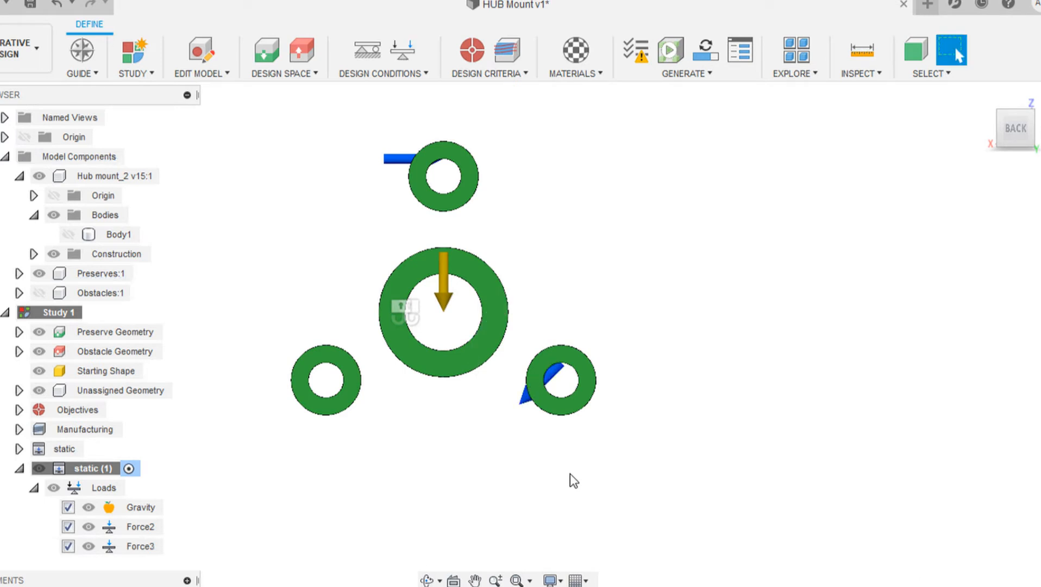
Reopen the lower-right ring's force load to check its magnitude and direction
double_click(523, 403)
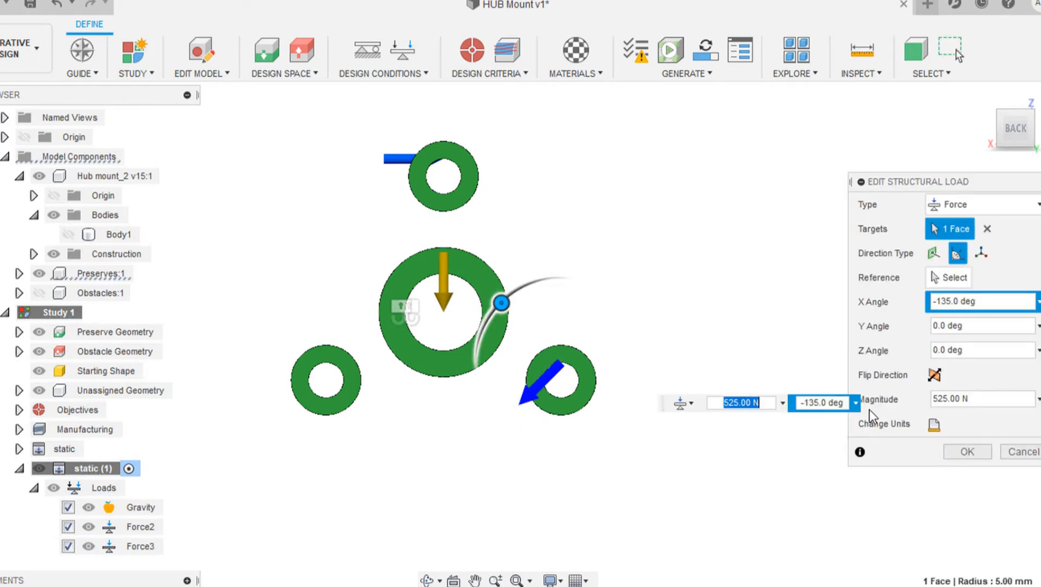
drag(990, 398, 917, 397)
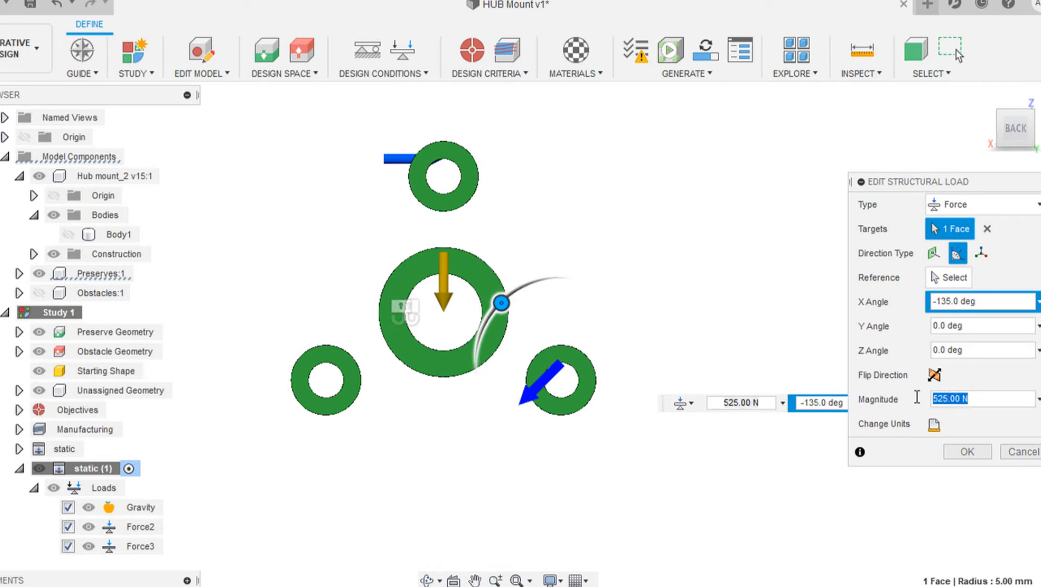
click(967, 451)
Define a structural force load of 525 N on the inner bore face of the lower-left mounting ring
shift+middle_drag(649, 253, 675, 260)
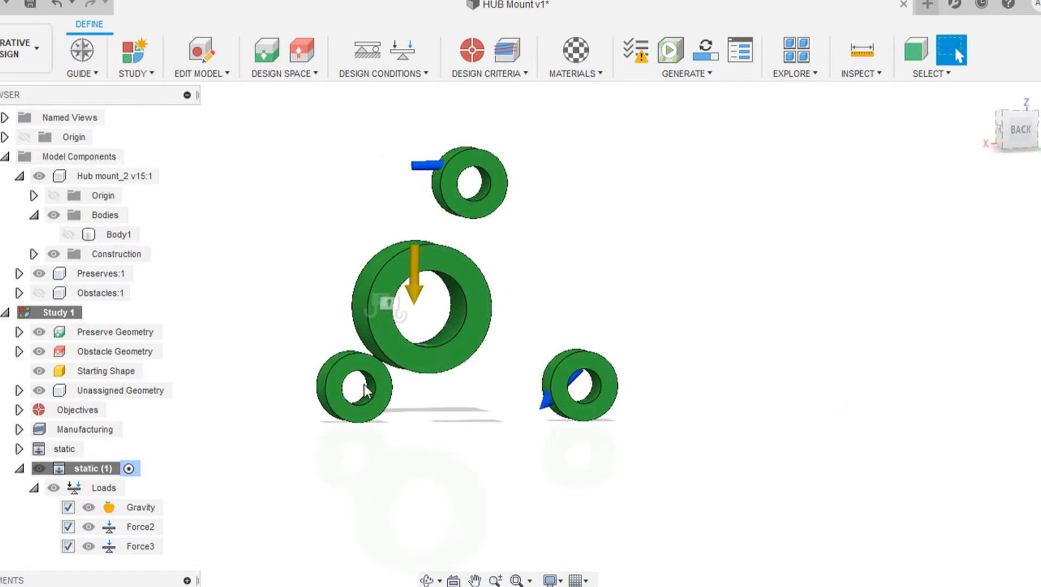
scroll(365, 388, up, 3)
click(403, 53)
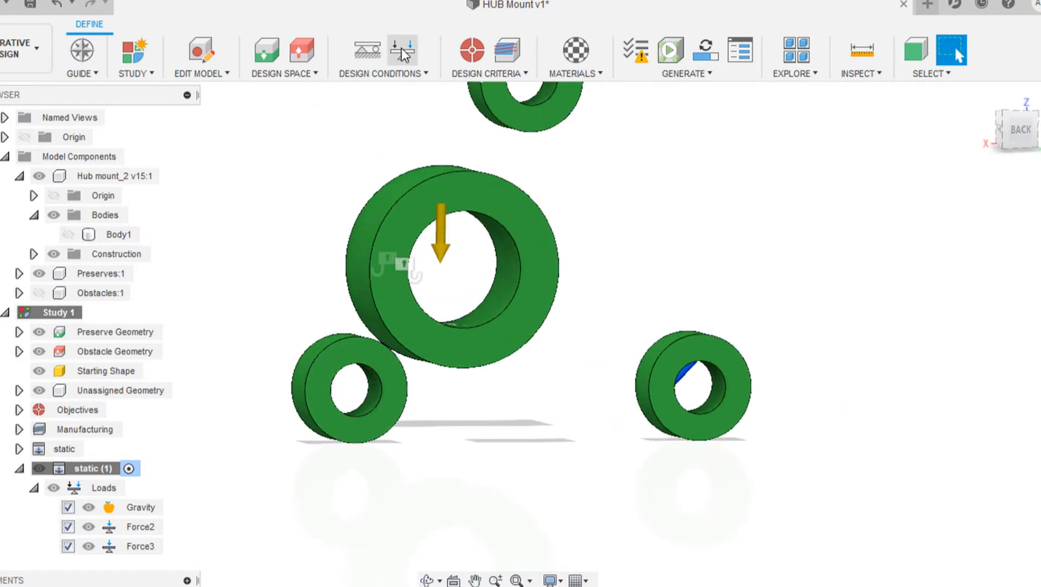
click(376, 391)
click(935, 399)
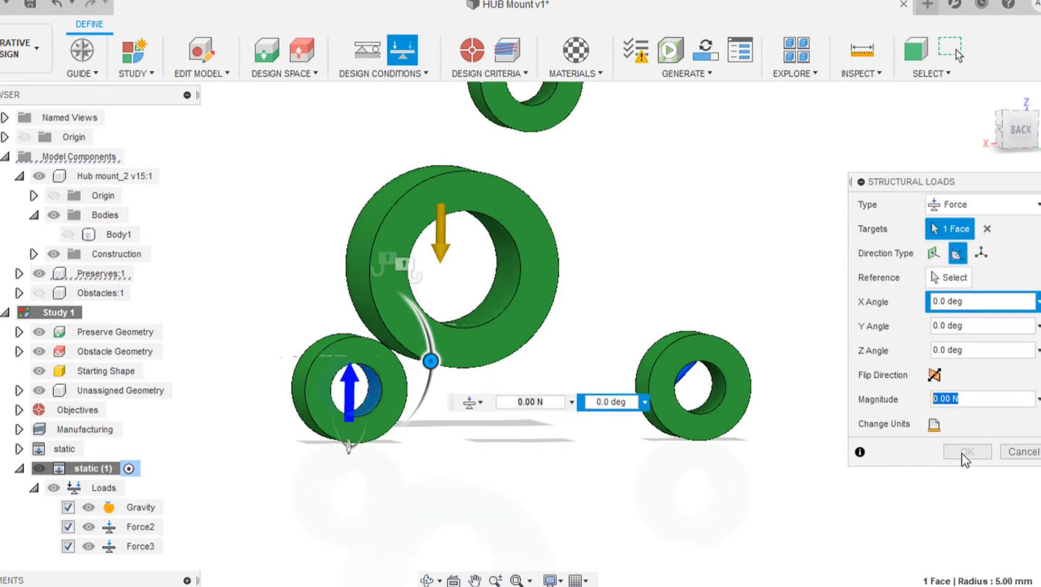
text(525)
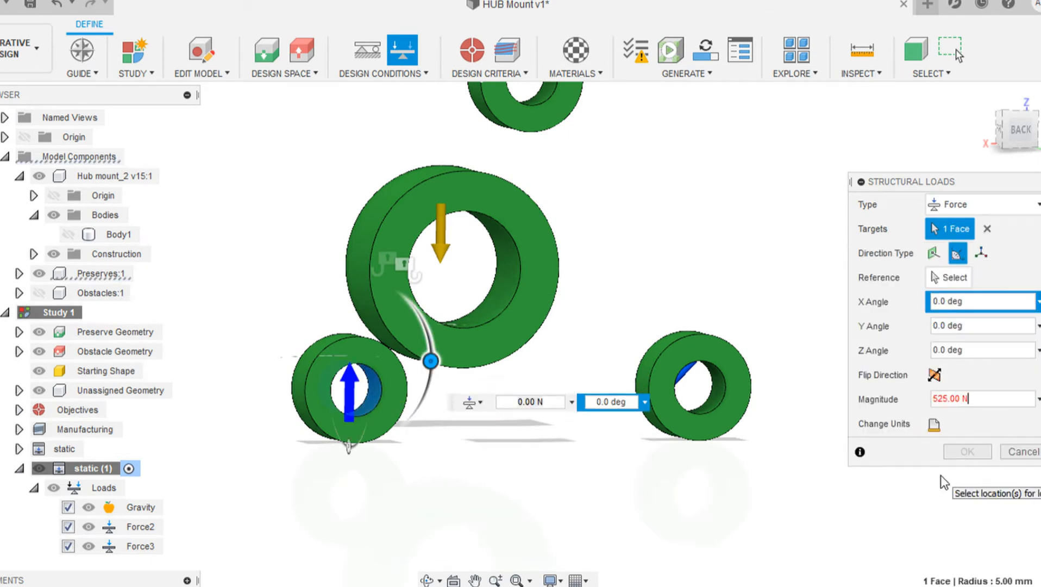
Set the lower-left ring's force direction to an X angle of -45 degrees and create the load
click(1020, 129)
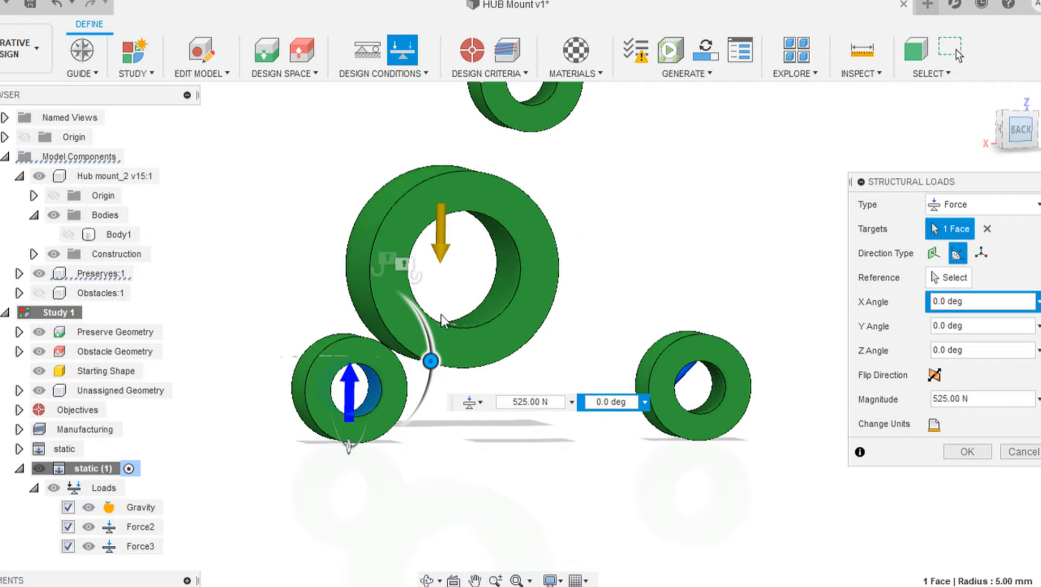
drag(430, 356, 416, 295)
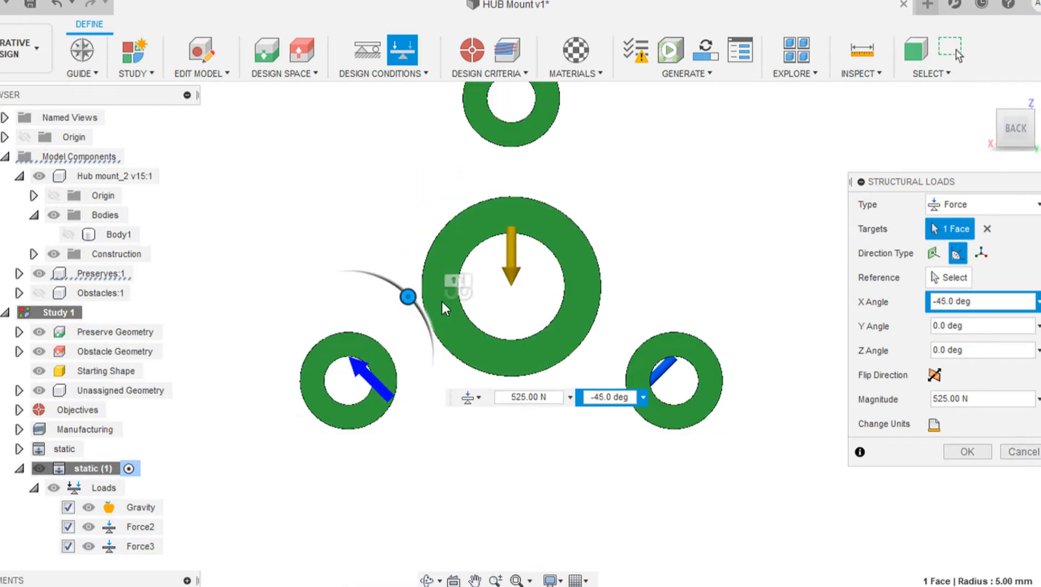
scroll(723, 346, down, 1)
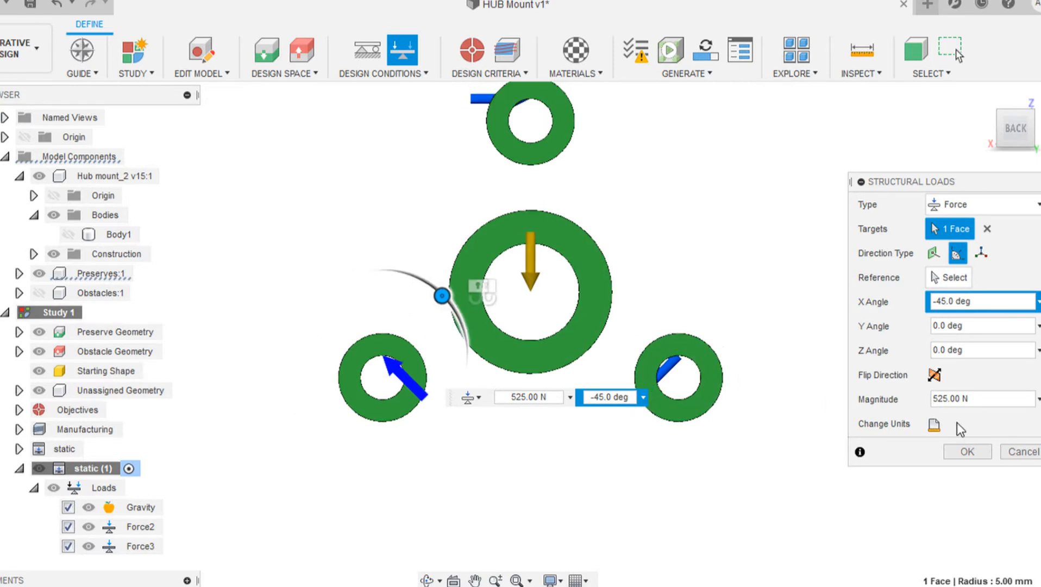
click(959, 451)
scroll(718, 288, down, 2)
shift+middle_drag(677, 259, 936, 218)
click(983, 96)
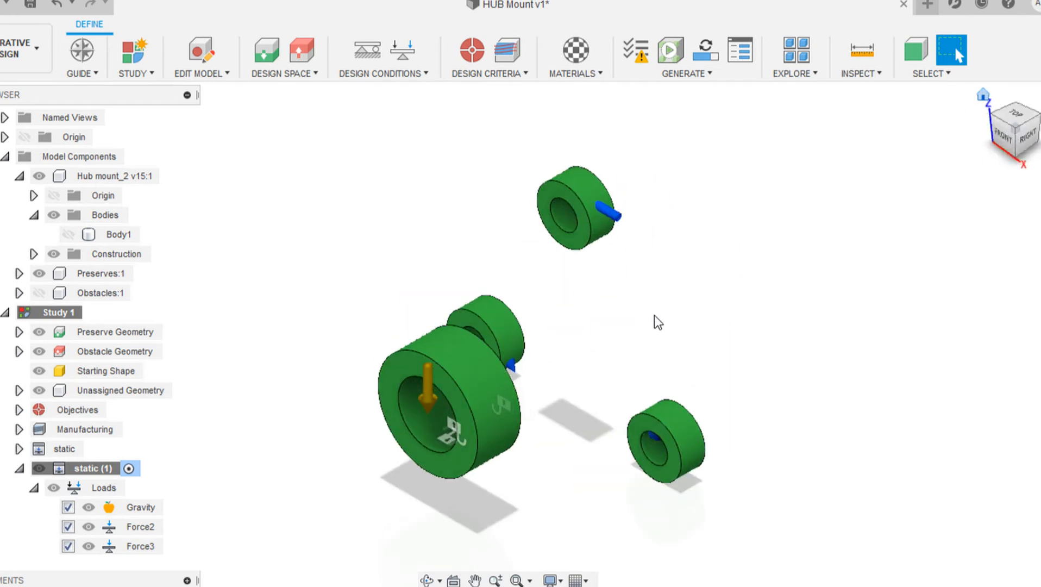
Rename the cloned load case static (1) as Moment
click(93, 468)
double_click(97, 468)
text(Mo)
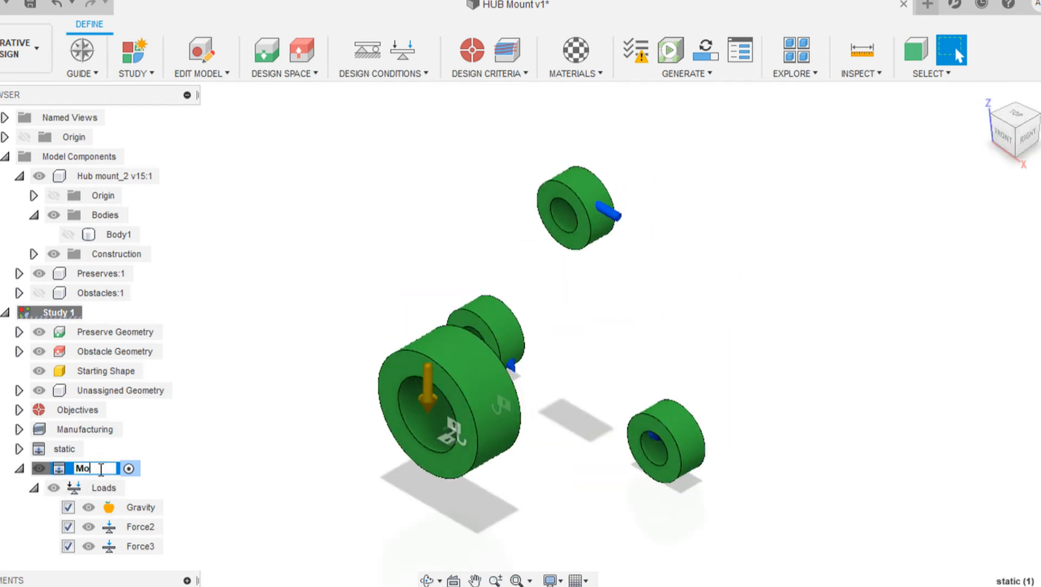
text(metn)
key(BackSpace)
key(BackSpace)
text(nt)
key(Return)
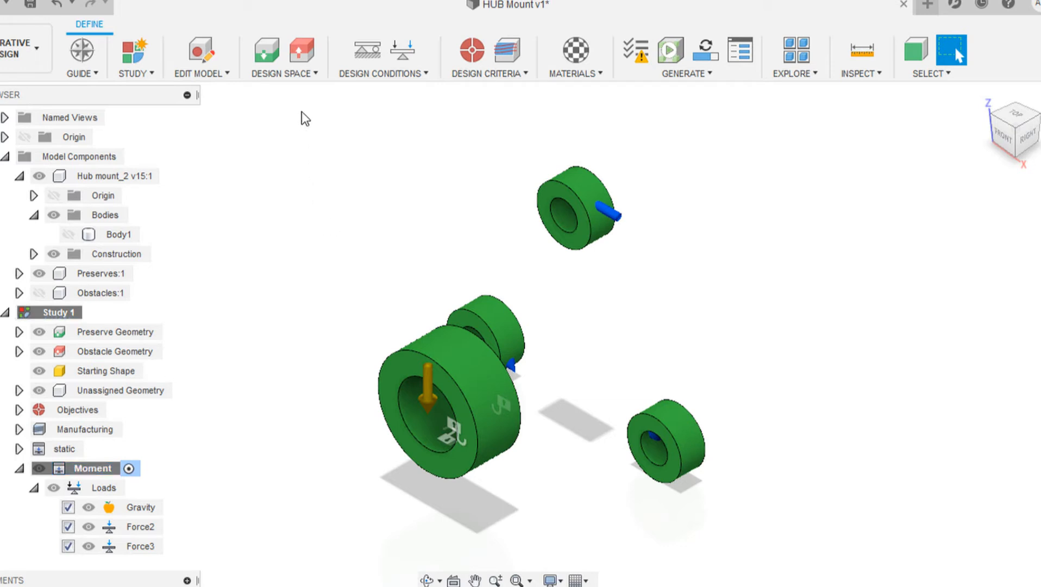
Unhide Body1 of the hub mount and assign it as the starting shape
click(315, 76)
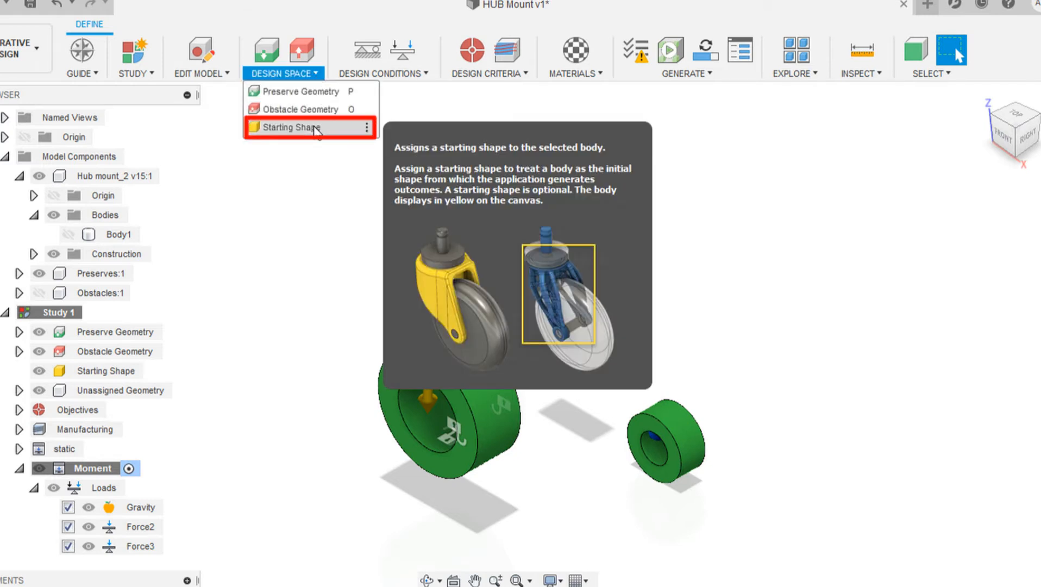
click(315, 128)
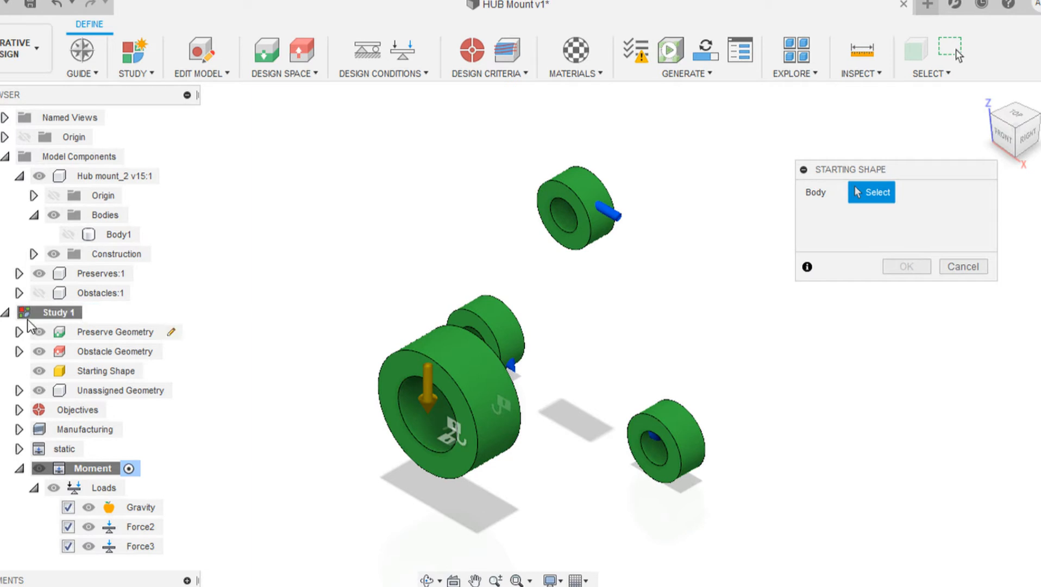
click(65, 232)
click(66, 234)
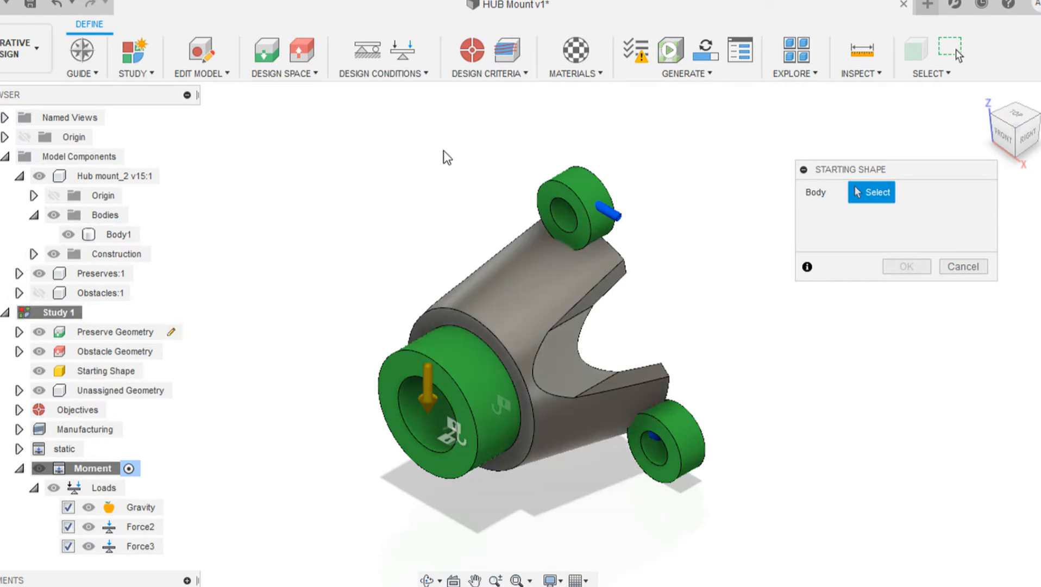
shift+middle_drag(486, 194, 452, 204)
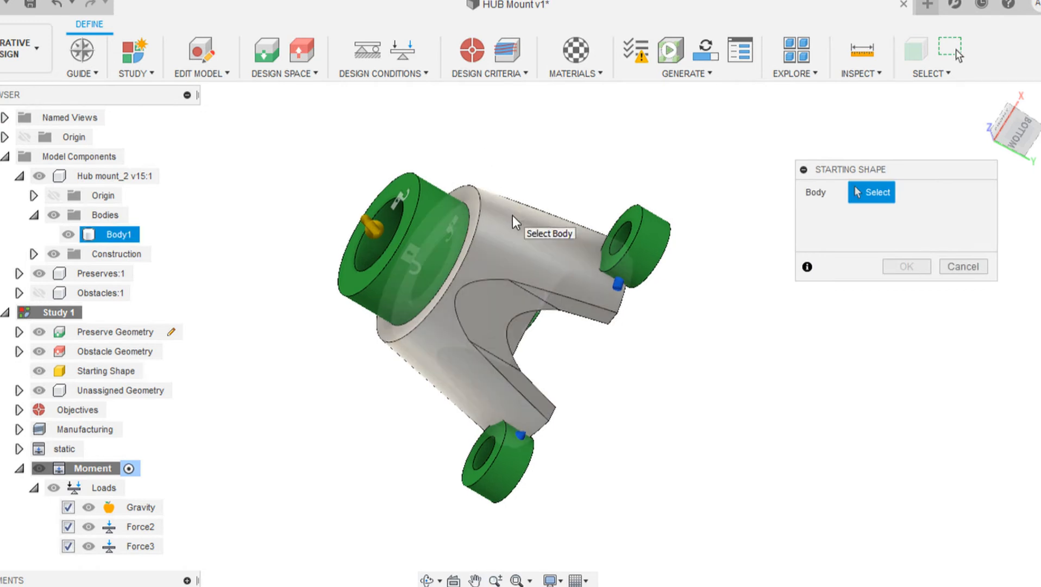
click(528, 205)
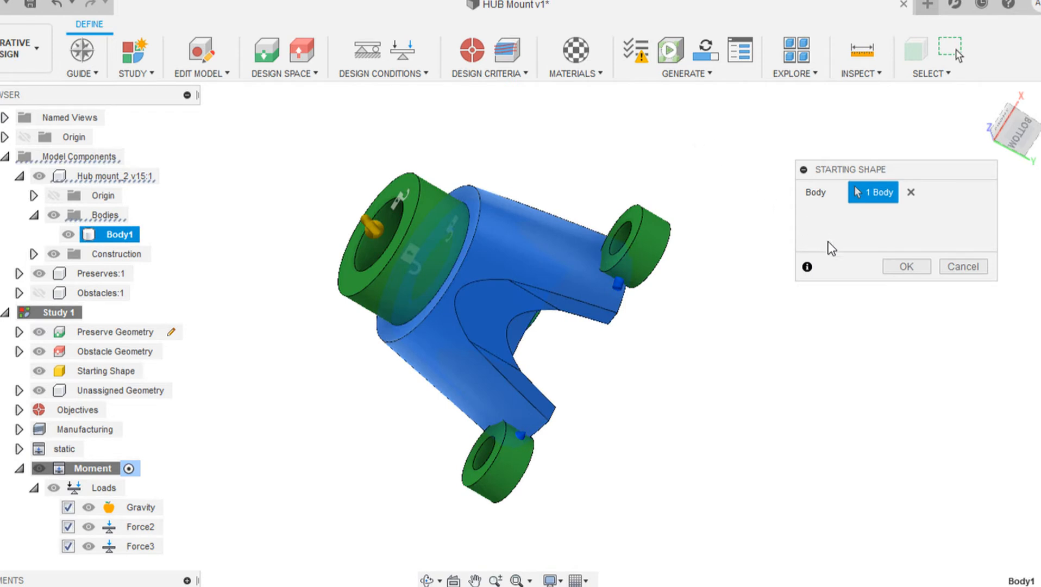
click(892, 264)
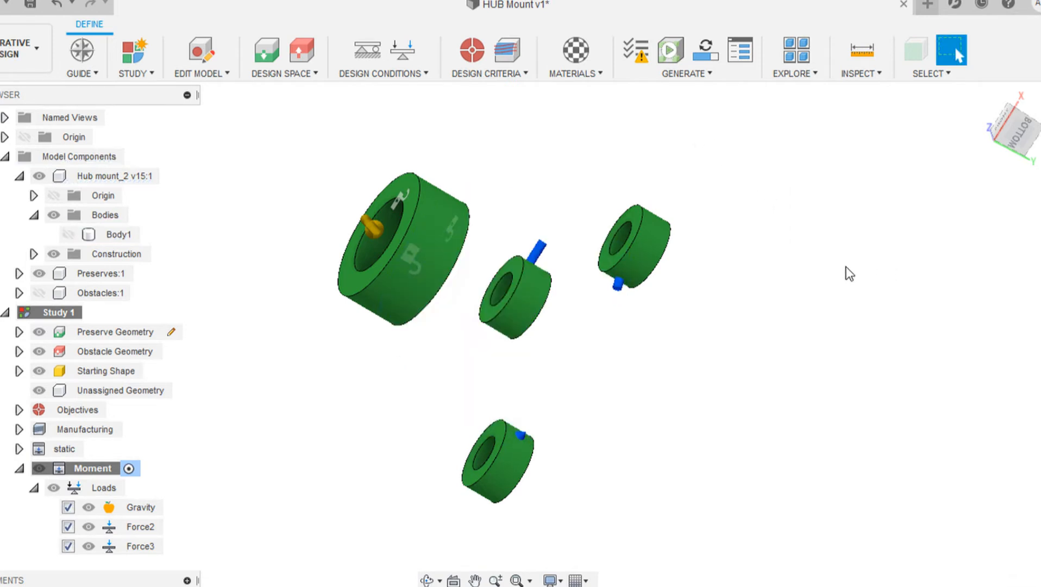
Show Body1 again and inspect the starting shape together with the preserved rings
click(68, 234)
shift+middle_drag(748, 265, 608, 348)
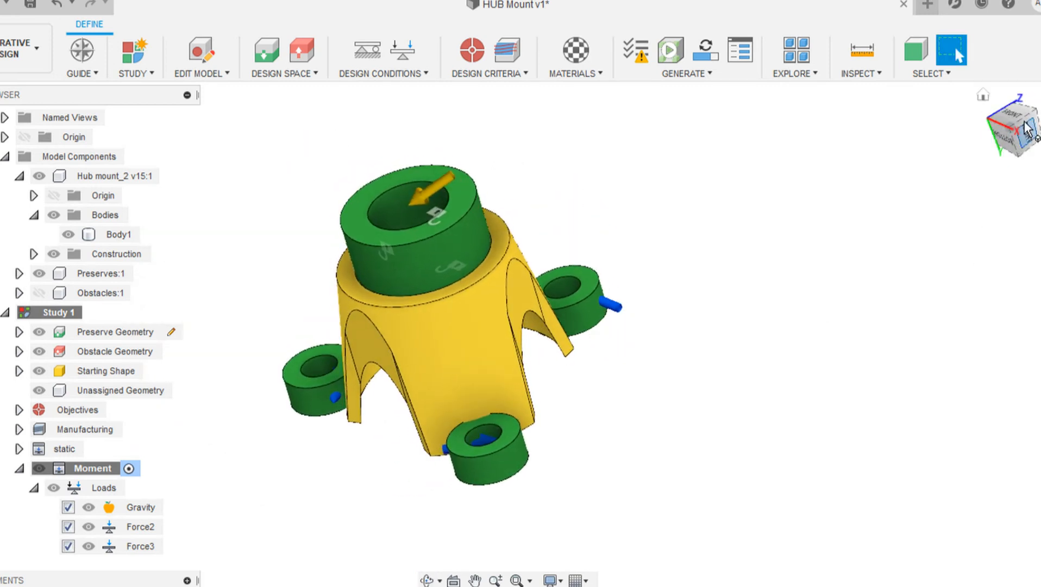
click(983, 96)
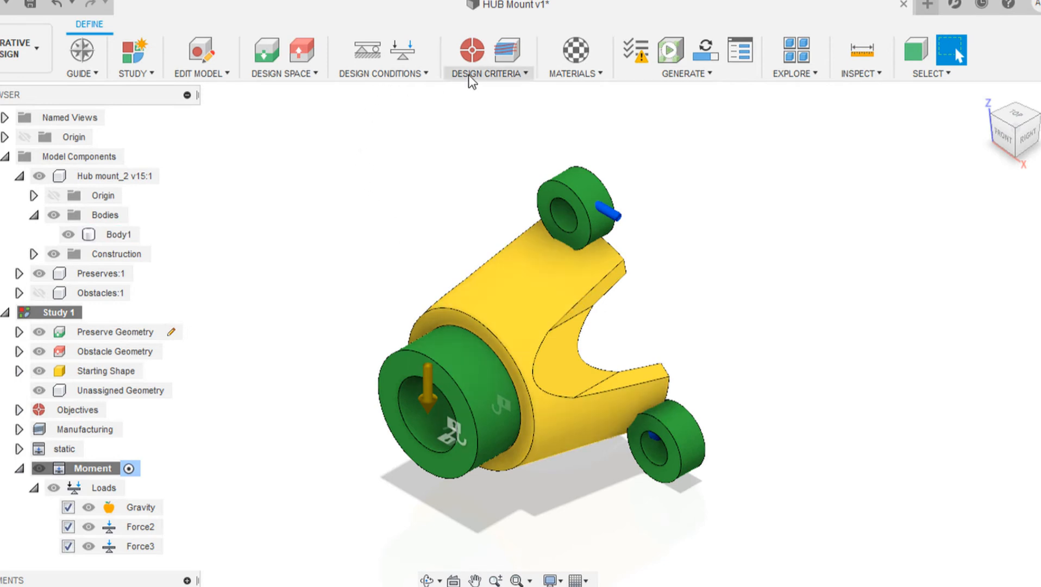
Open the study's objectives and limits and examine the safety factor limit for the Minimize Mass objective
click(480, 57)
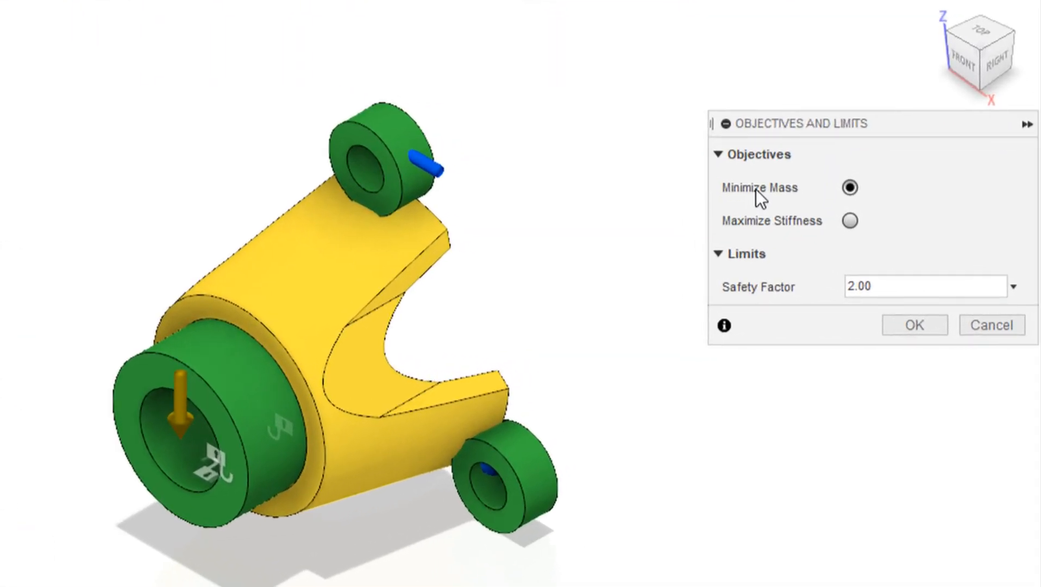
double_click(919, 294)
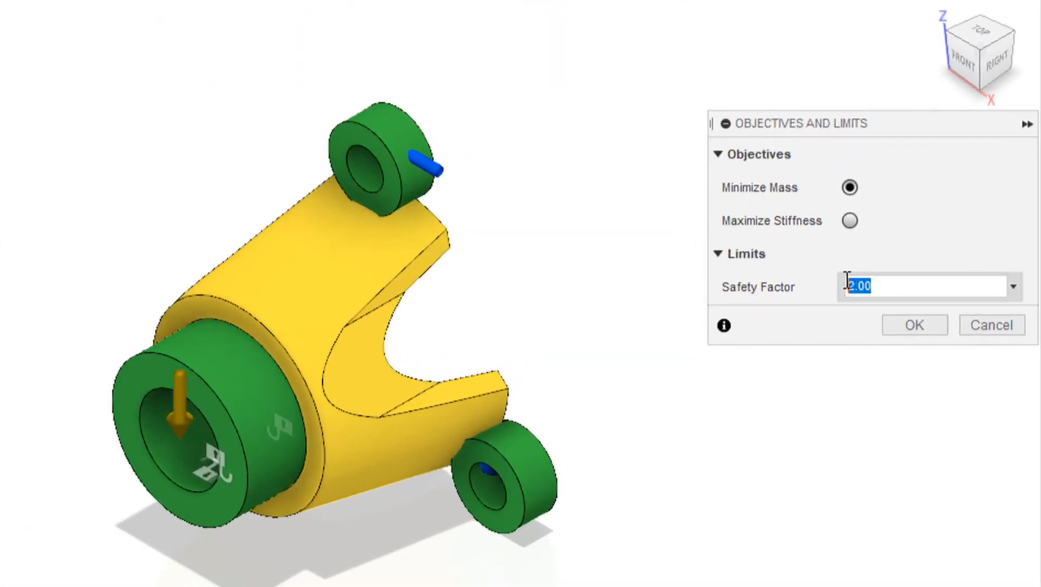
click(883, 282)
drag(881, 283, 837, 283)
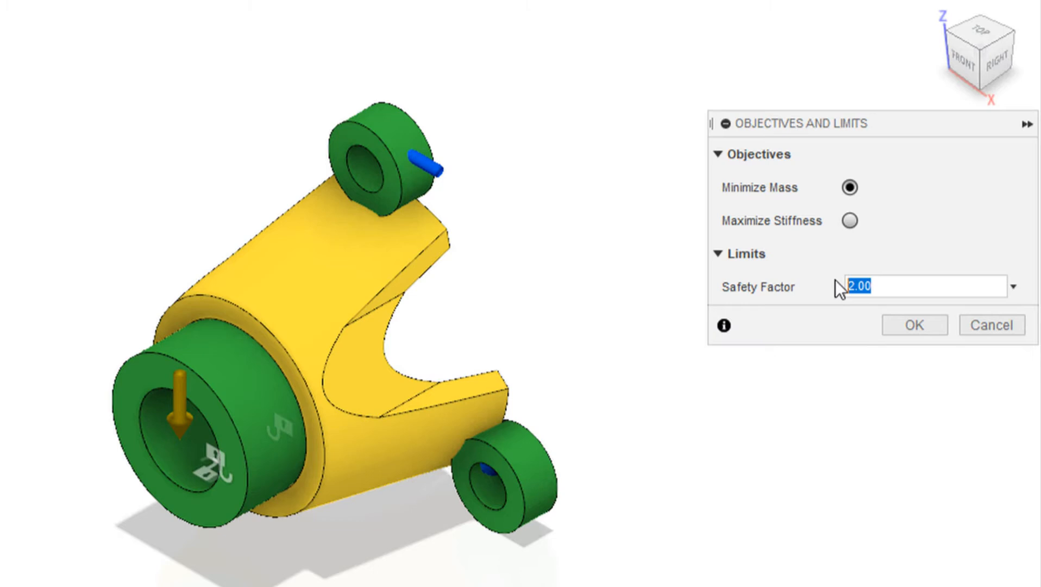
Try the Maximize Stiffness objective and examine its safety factor and mass target limits
click(851, 221)
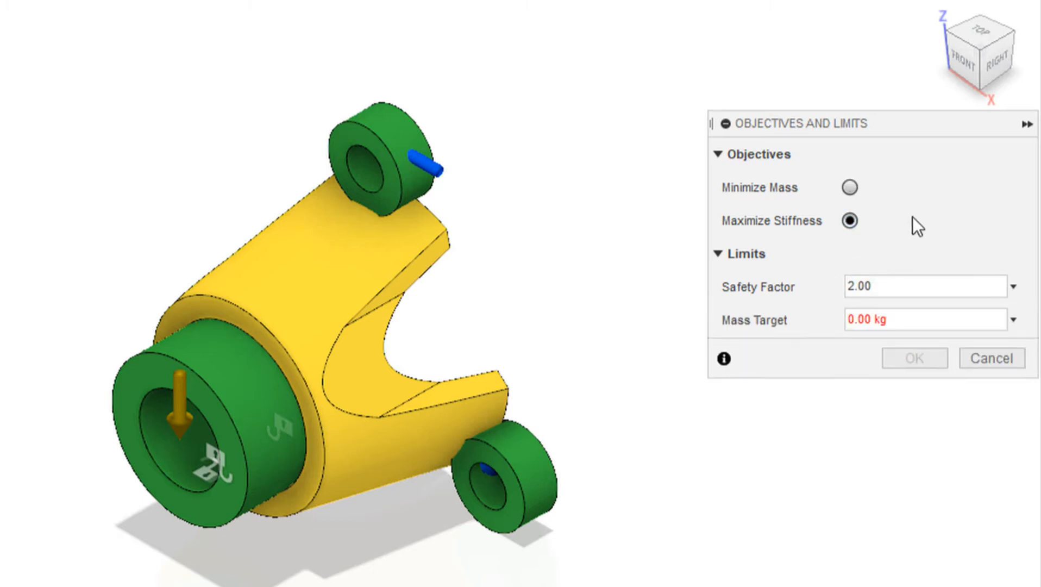
click(929, 285)
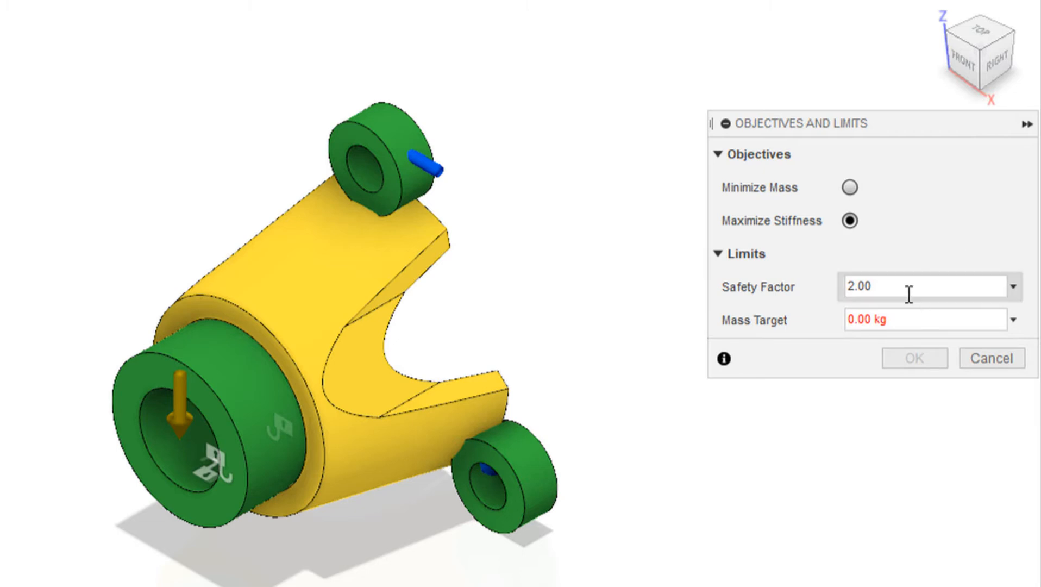
double_click(924, 289)
drag(924, 288, 834, 287)
click(913, 326)
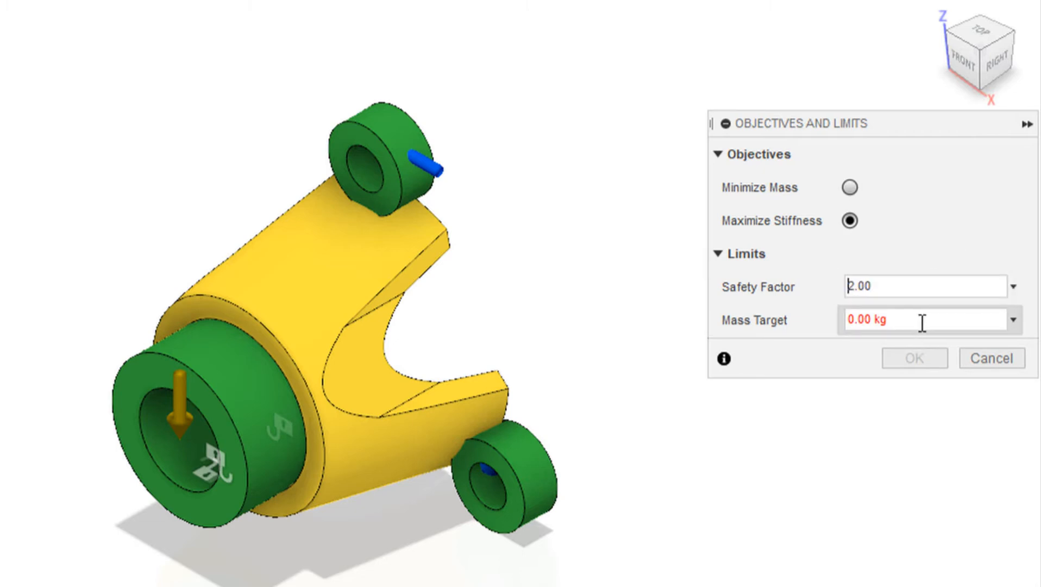
drag(921, 322, 832, 320)
click(872, 286)
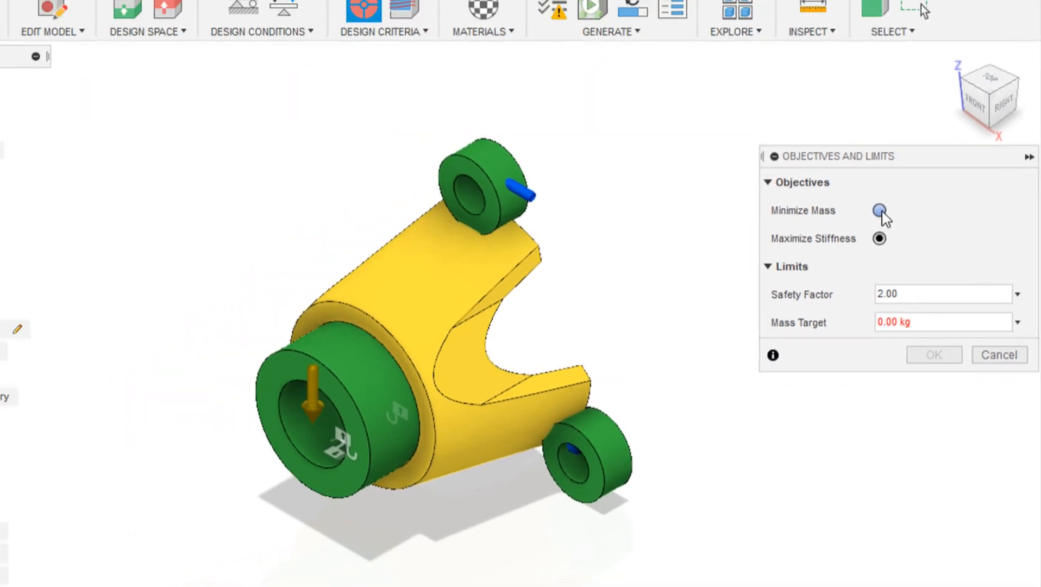
Choose Minimize Mass as the study objective and accept the objectives and limits
click(851, 188)
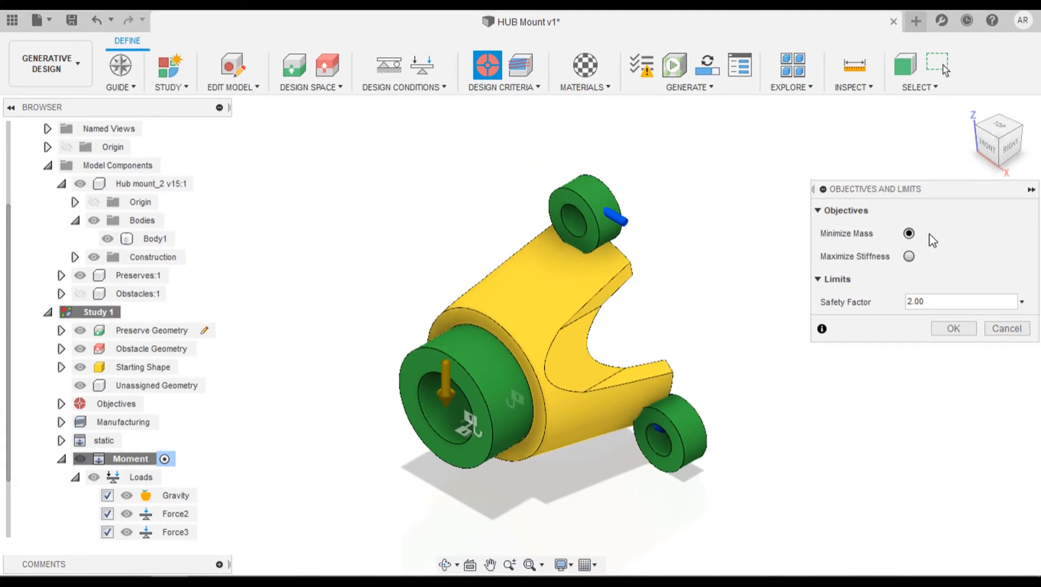
click(953, 328)
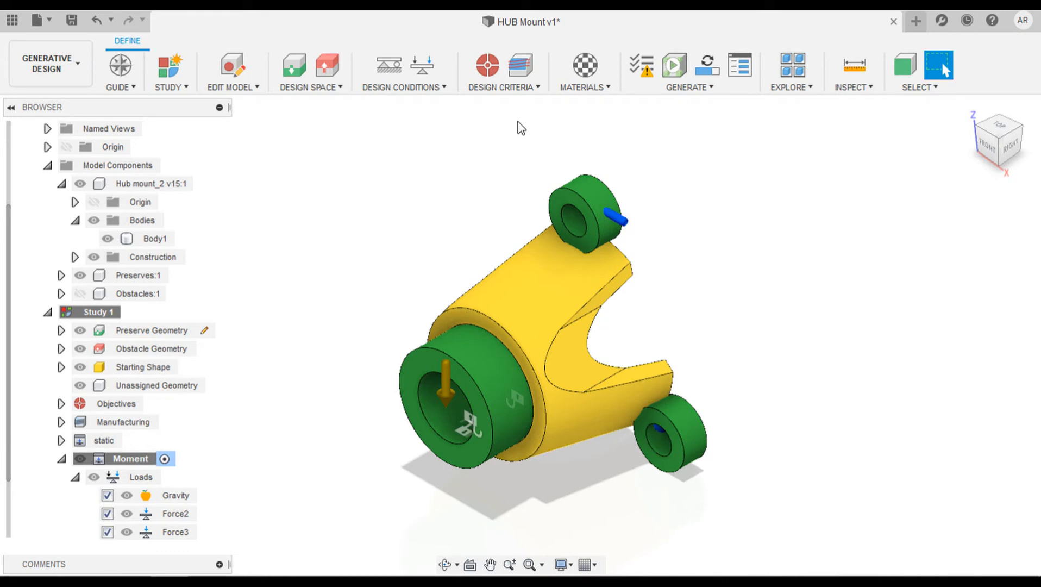
Open the manufacturing criteria and keep the Unrestricted method enabled
click(520, 65)
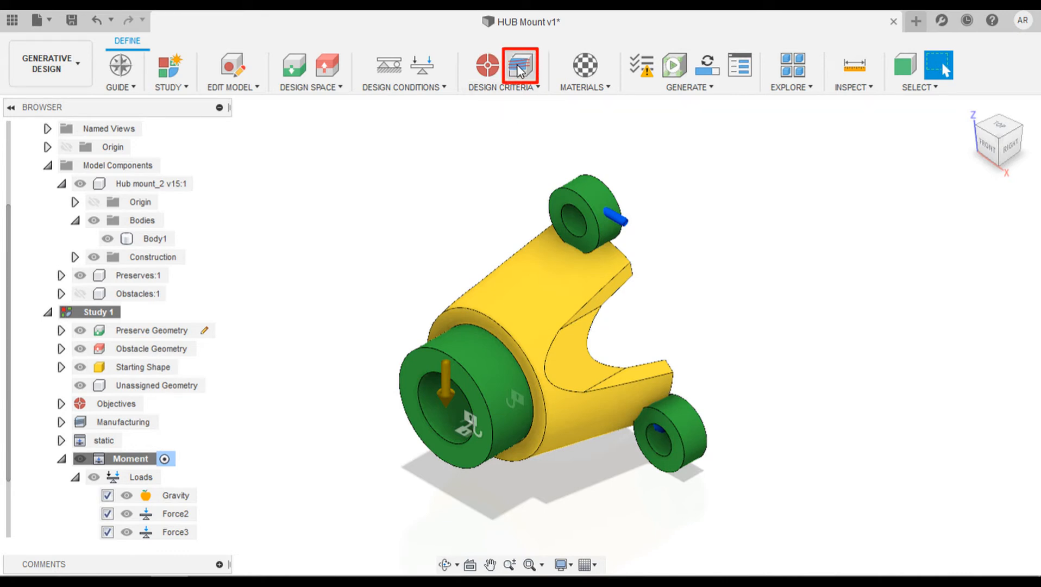
drag(855, 101, 868, 20)
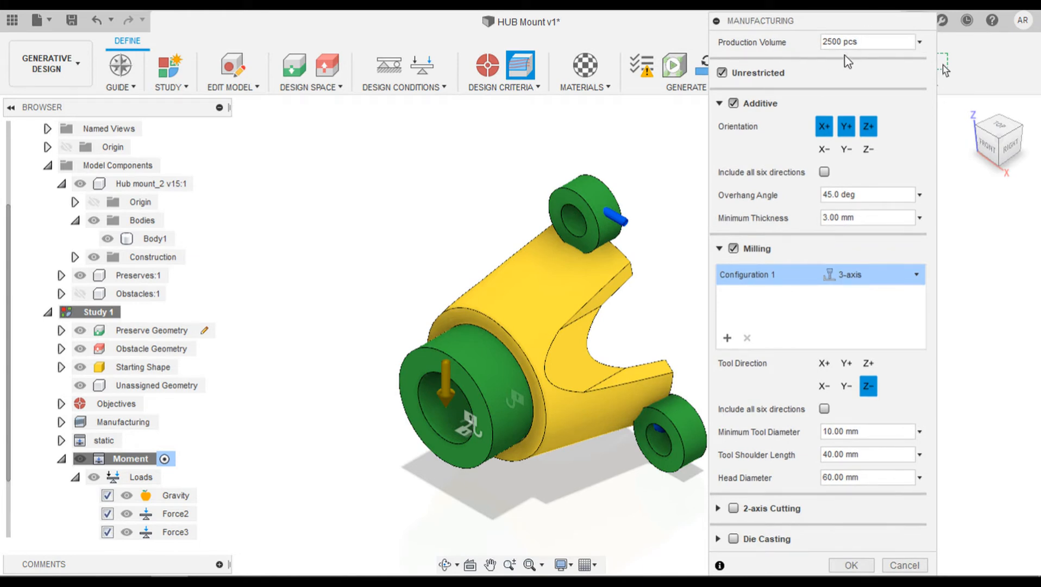
click(722, 73)
click(723, 73)
middle_drag(707, 149, 655, 155)
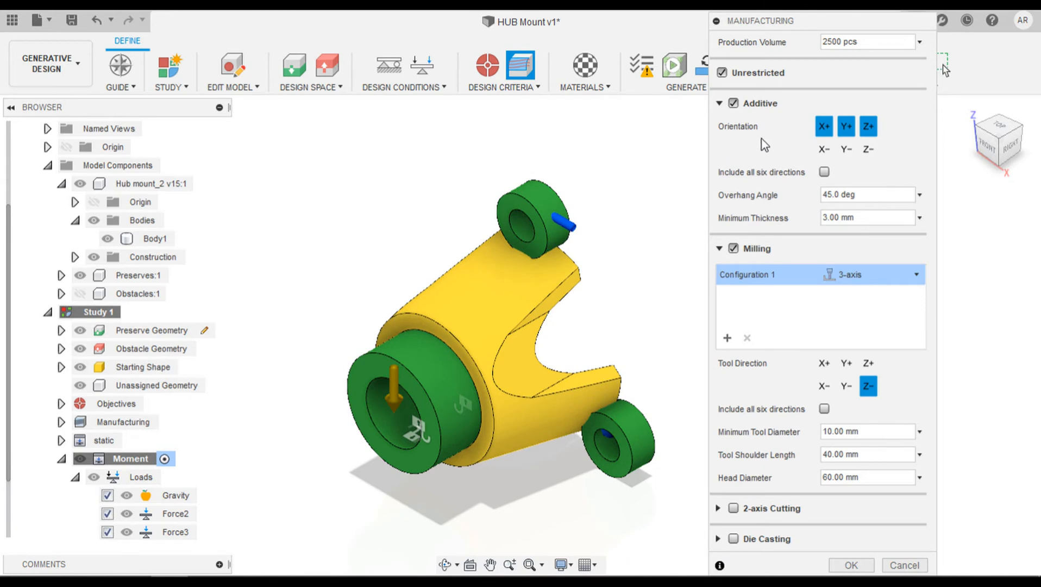
Limit the additive build orientations to Y+ and Y-
click(827, 128)
click(869, 128)
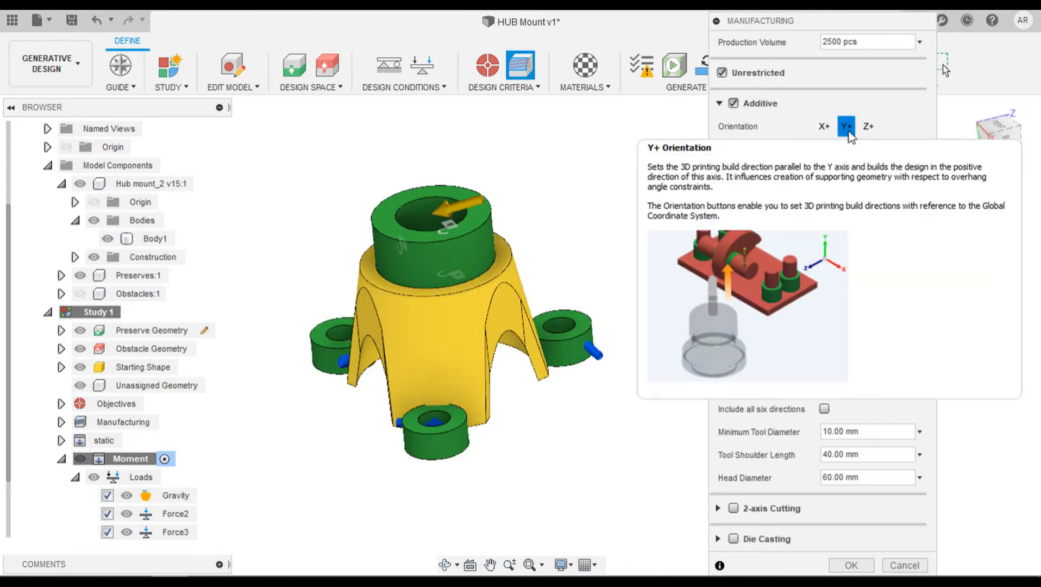
click(849, 152)
mouse_move(541, 223)
shift+middle_down()
mouse_move(530, 180)
mouse_move(549, 218)
shift+middle_up()
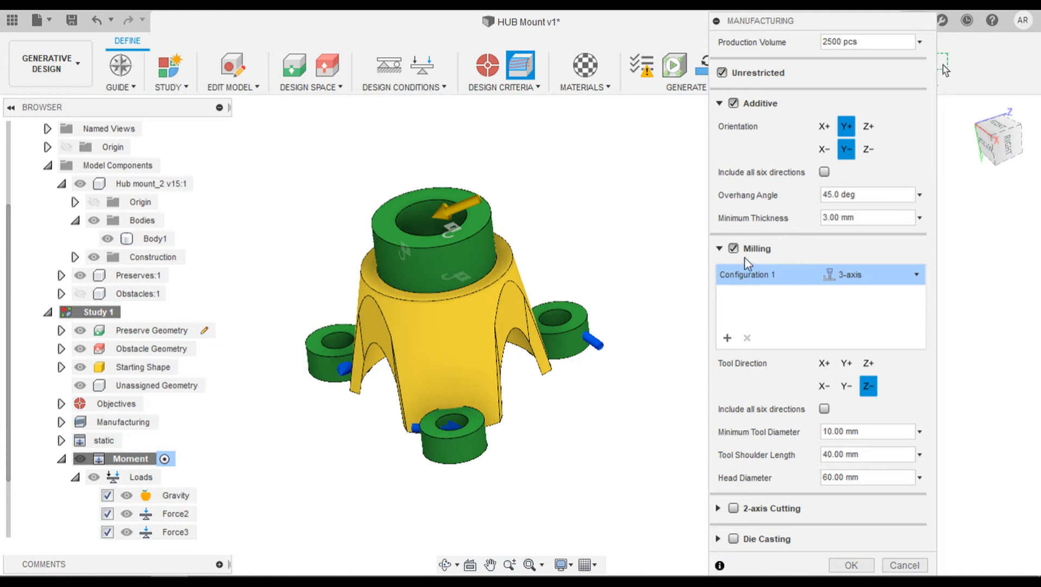
Keep the first milling configuration at 3-axis and set Y+ as its only tool direction
click(852, 275)
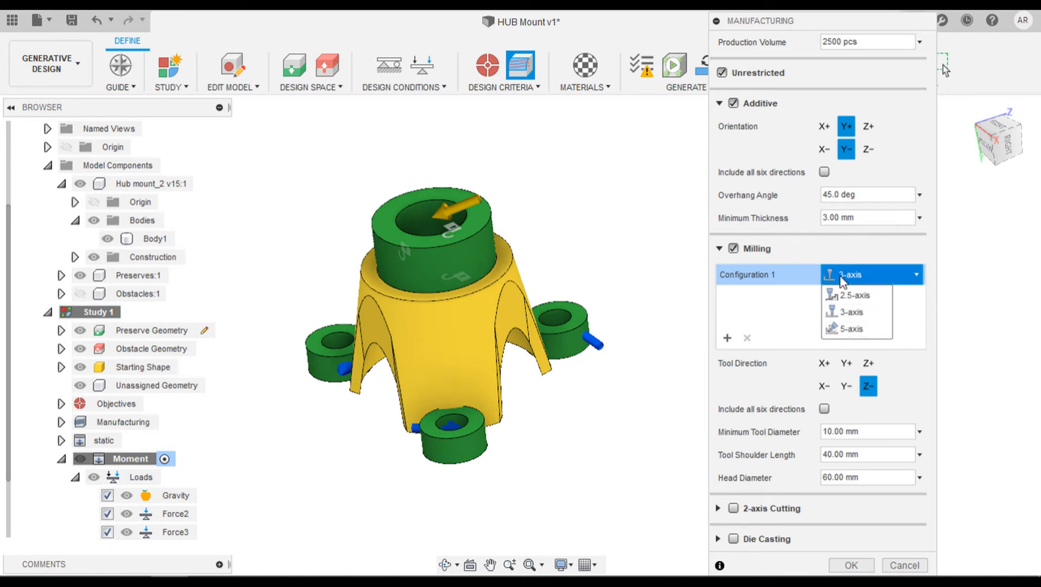
click(865, 277)
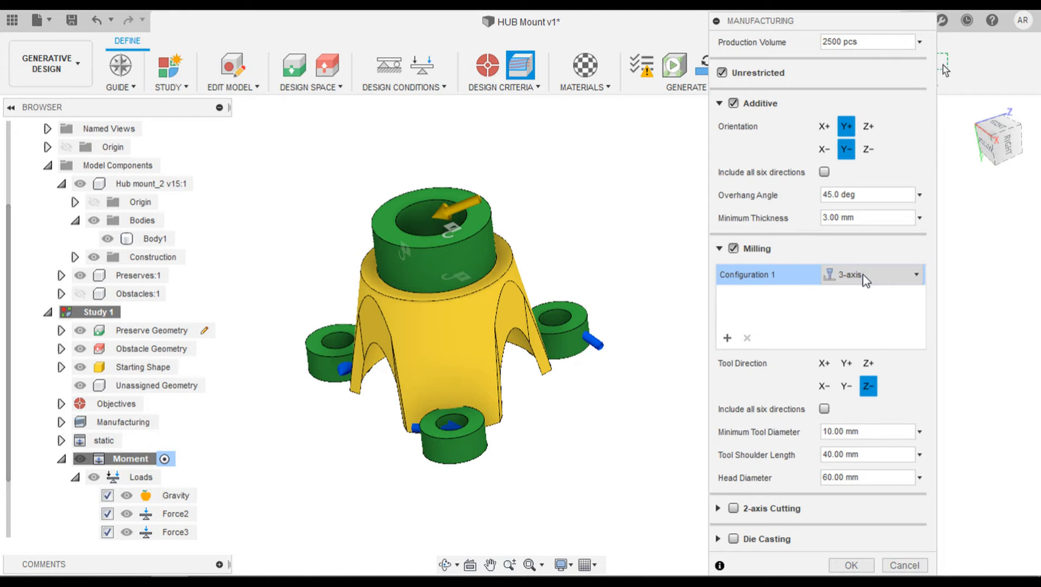
click(846, 364)
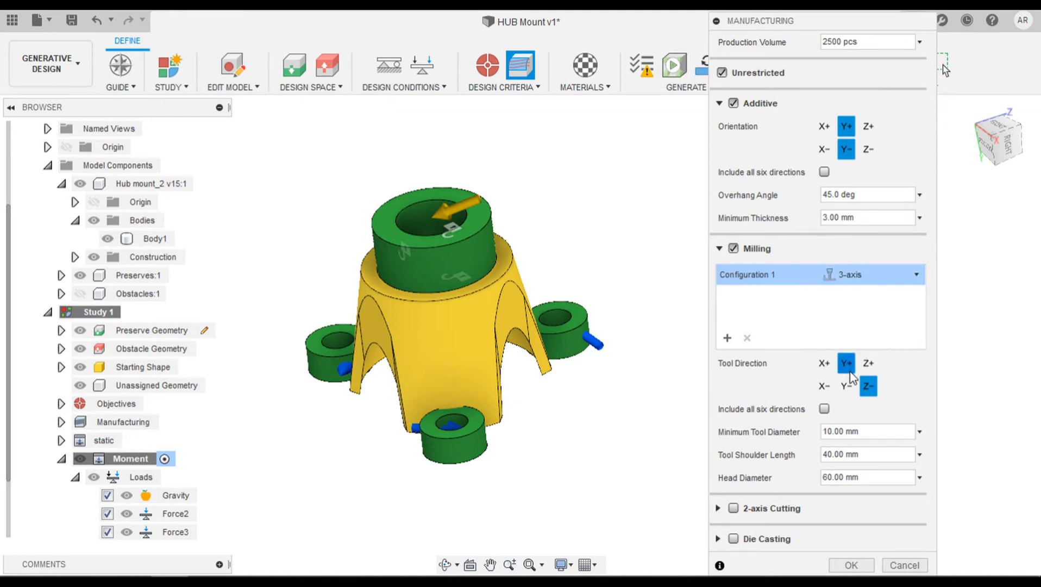
click(869, 387)
Add a second milling configuration and set it to 5-axis
click(728, 338)
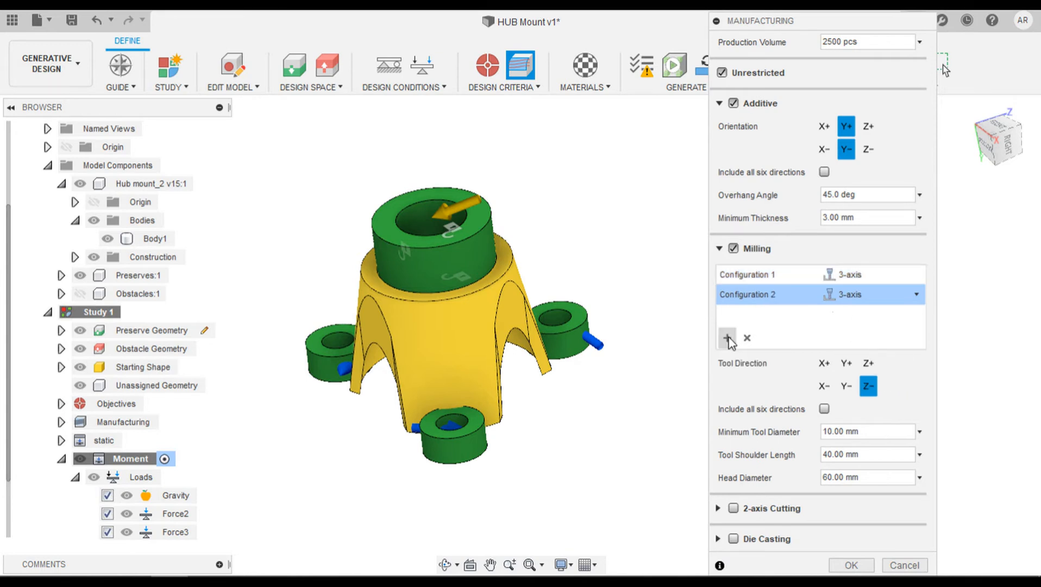
click(858, 299)
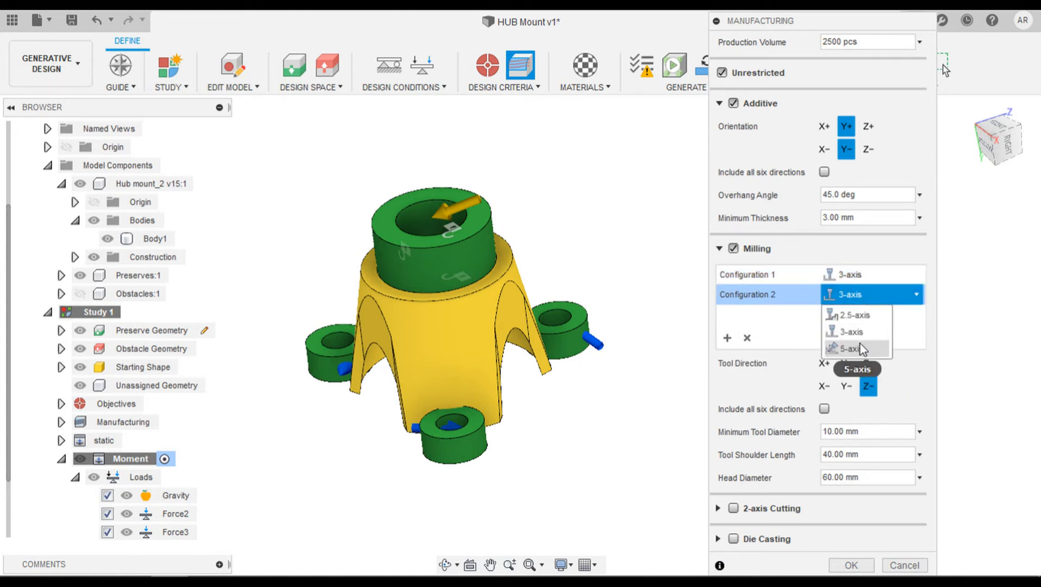
click(851, 348)
click(728, 338)
click(846, 316)
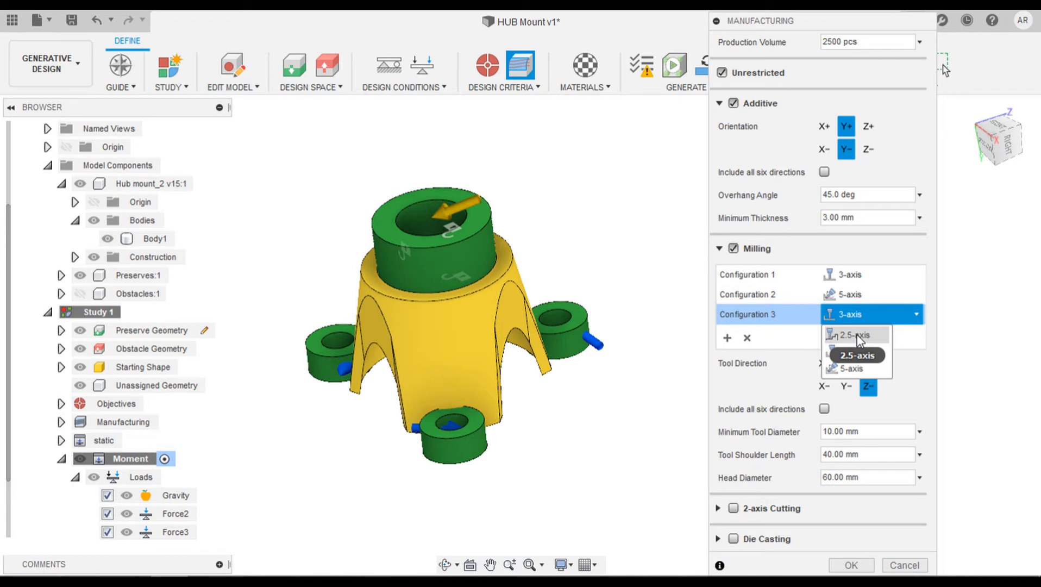
click(827, 334)
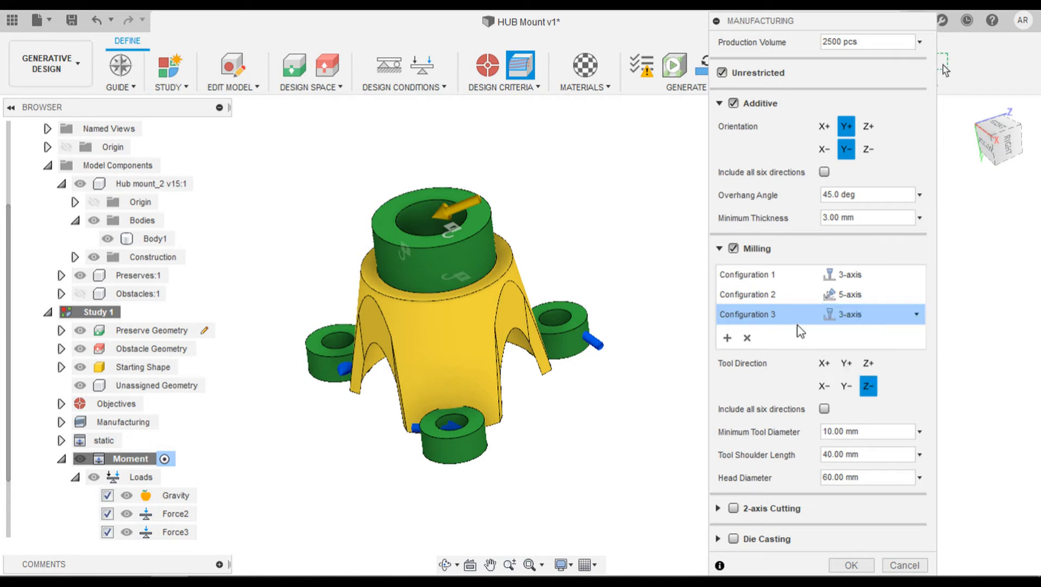
click(748, 337)
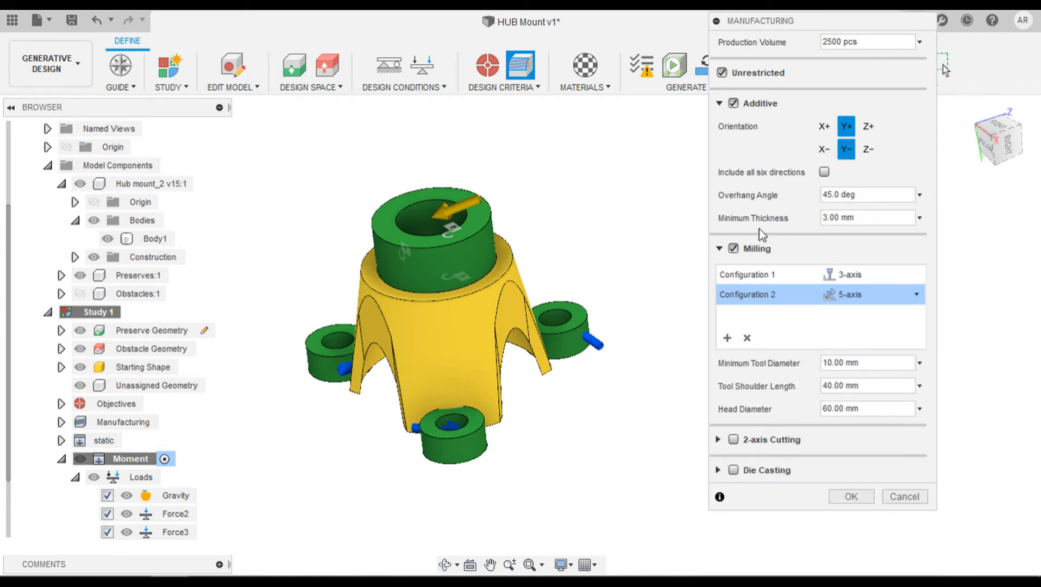
Enable Die Casting with ejection directions X, Y and Z, and accept the manufacturing criteria
click(734, 470)
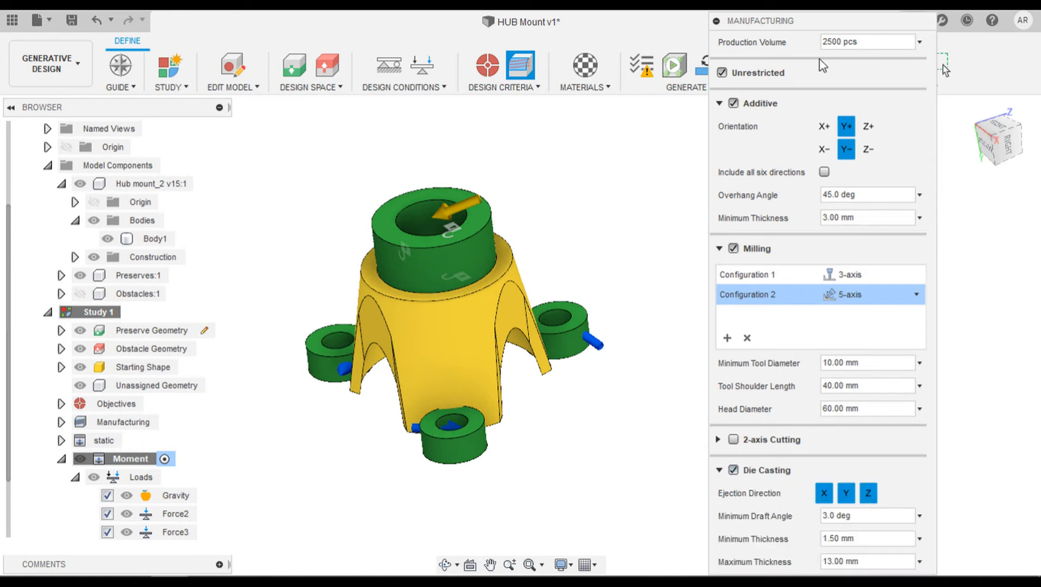
click(719, 249)
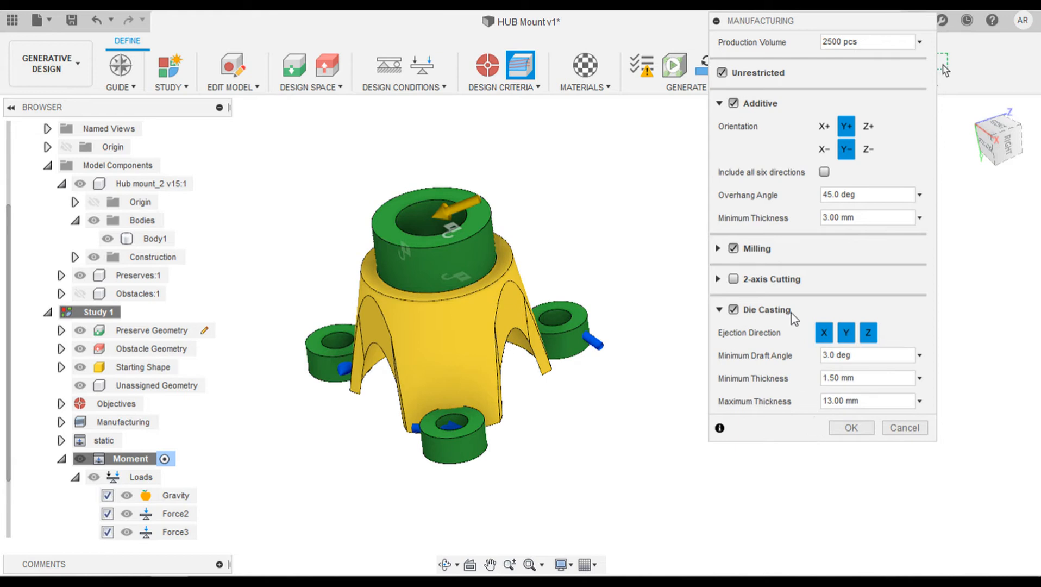
click(845, 428)
Open the study materials and choose the Unrestricted method for material assignment
click(585, 65)
drag(930, 195, 799, 43)
click(799, 92)
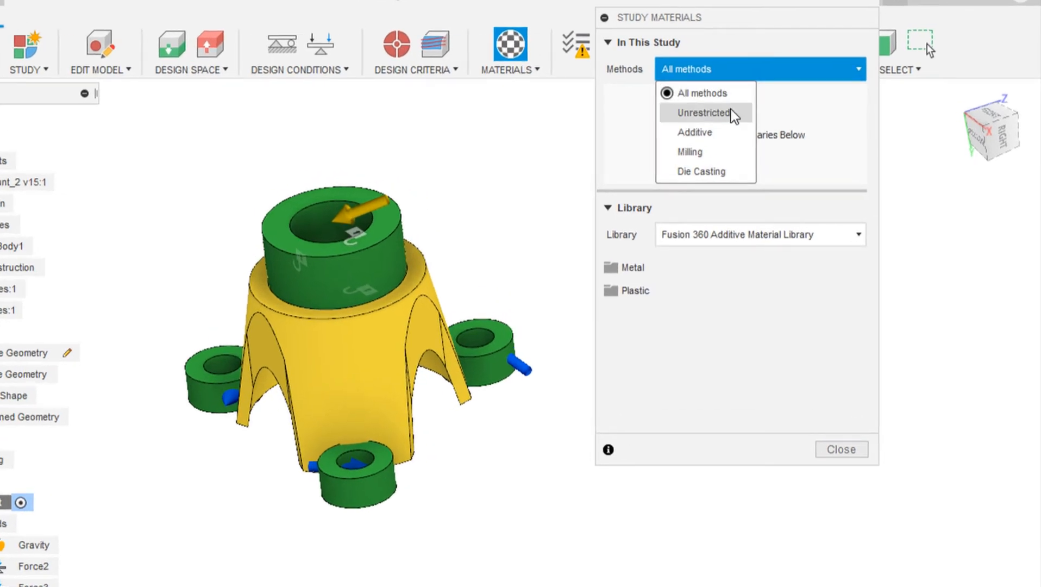
click(729, 95)
click(739, 81)
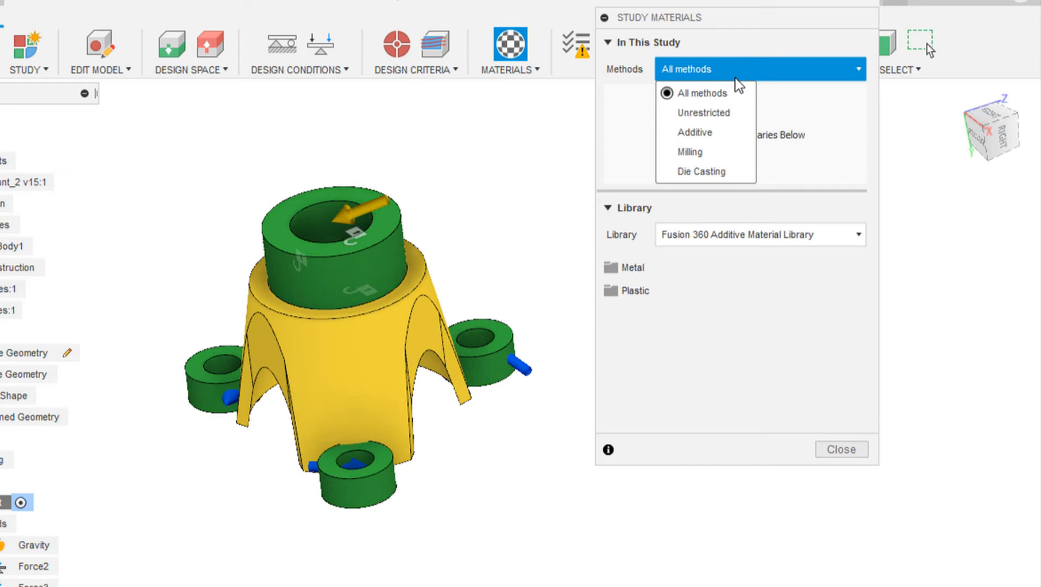
click(749, 69)
click(759, 73)
click(730, 111)
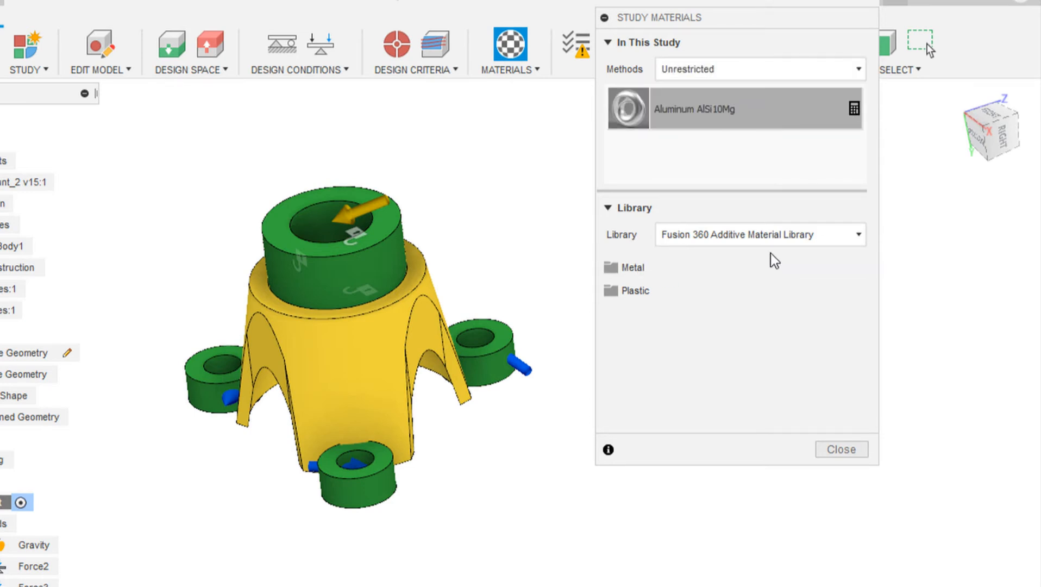
Add Stainless Steel AISI 304, Inconel 718 Plus and Titanium 6Al-4V from the additive library's metals to the Unrestricted method
click(699, 266)
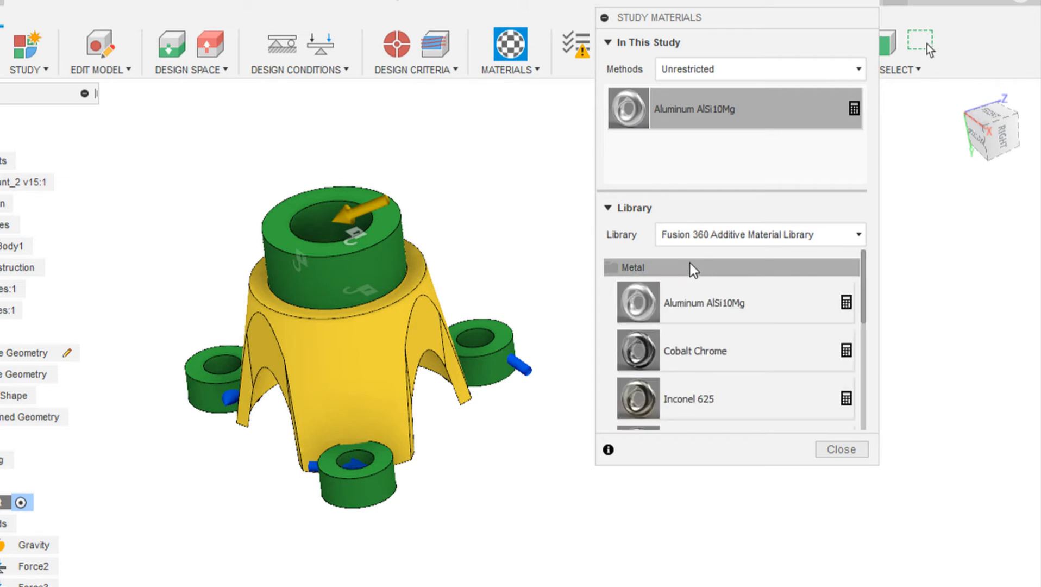
drag(875, 453, 893, 583)
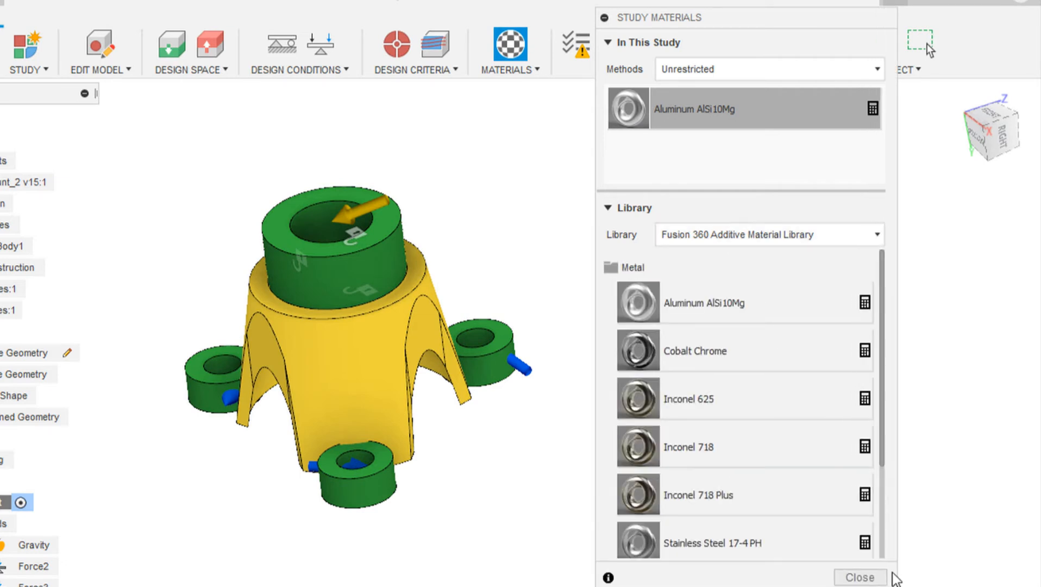
scroll(780, 441, down, 2)
drag(769, 482, 784, 136)
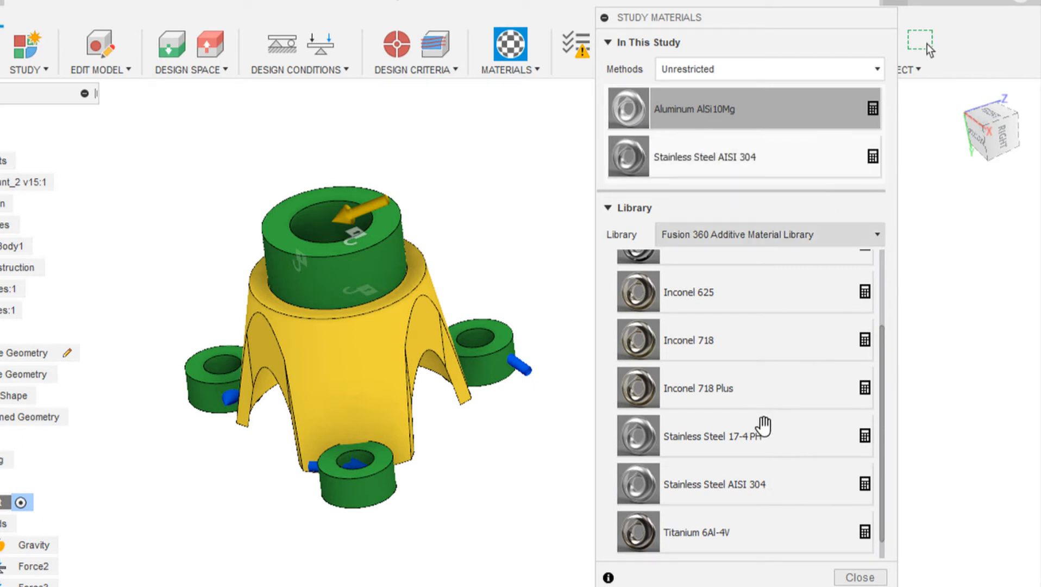
drag(767, 404, 765, 153)
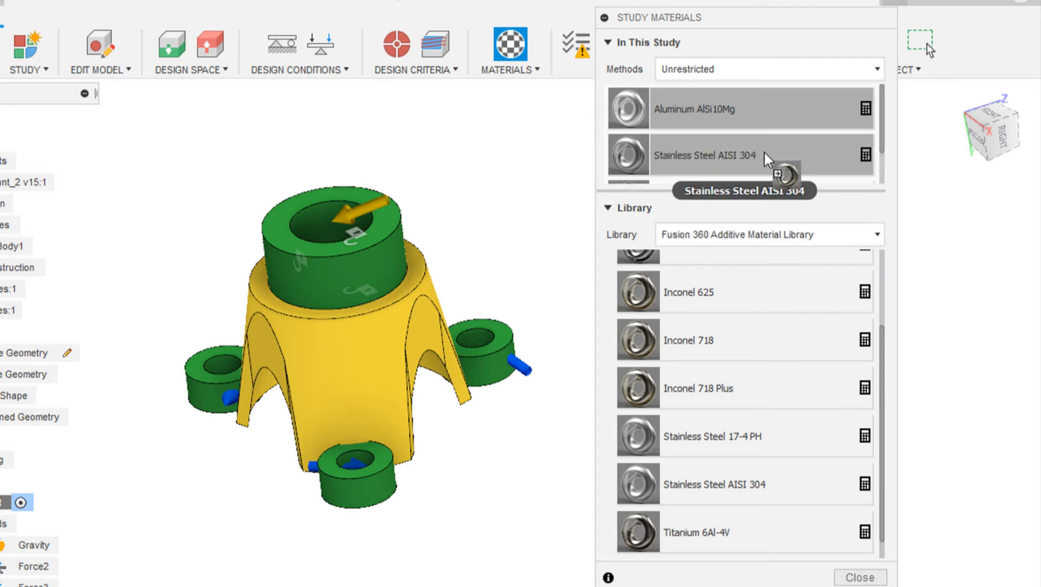
scroll(757, 328, down, 1)
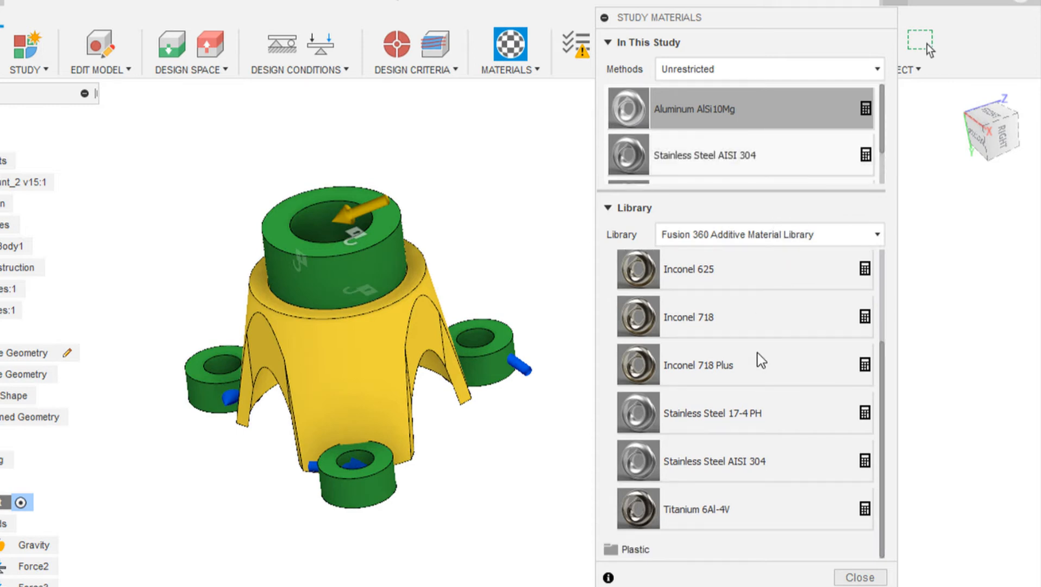
drag(767, 500, 816, 169)
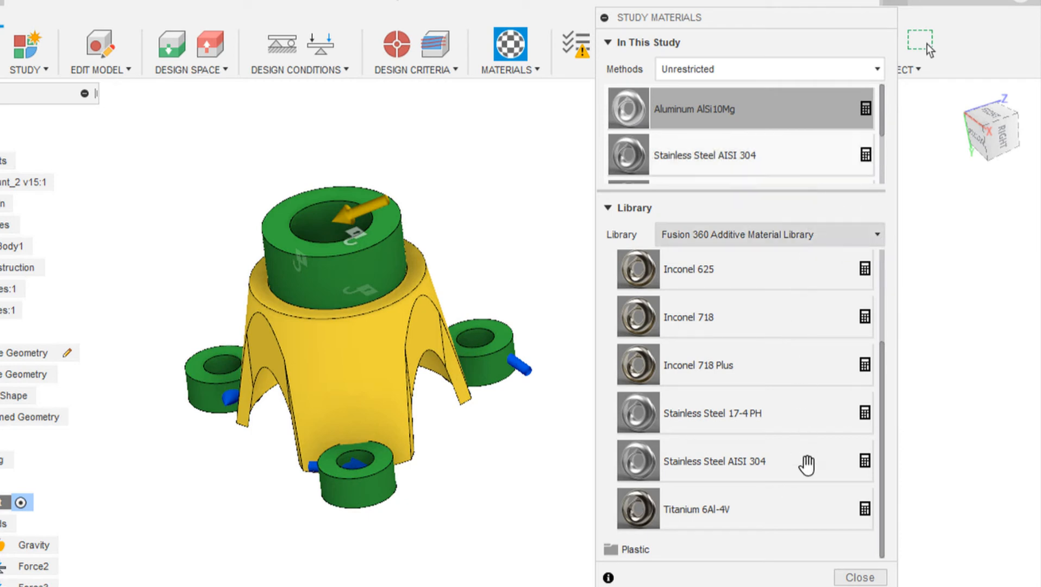
Switch to the Fusion 360 Material Library and add an aluminum alloy from its metals to the Unrestricted method
scroll(744, 345, up, 3)
scroll(746, 341, down, 3)
scroll(746, 341, up, 3)
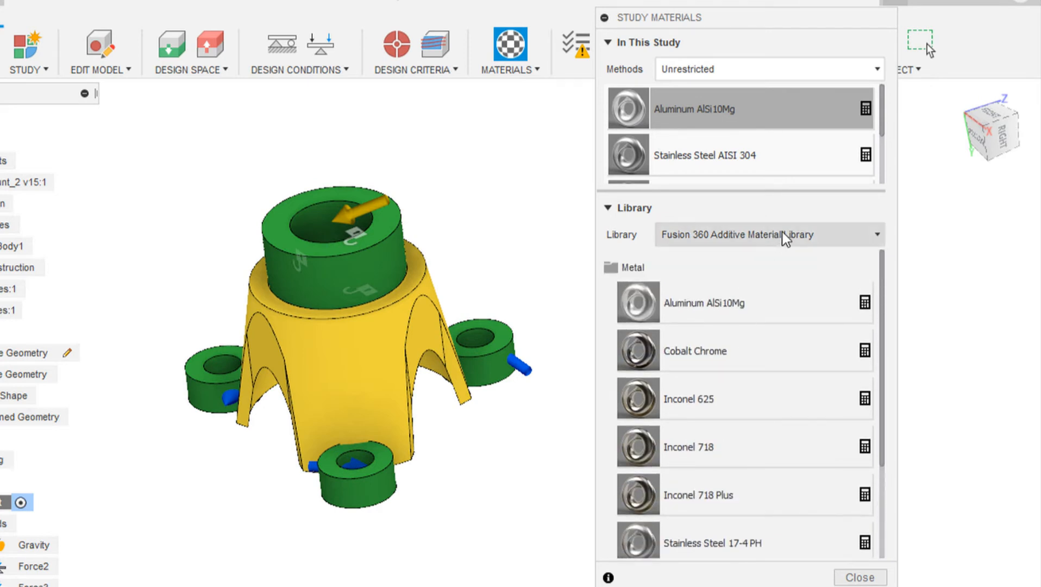
click(831, 236)
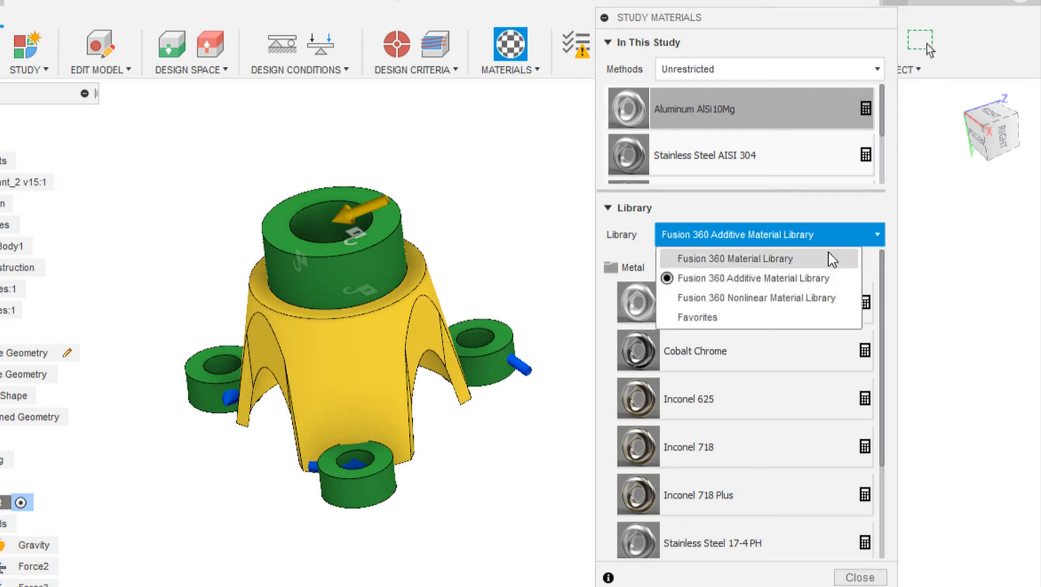
click(829, 252)
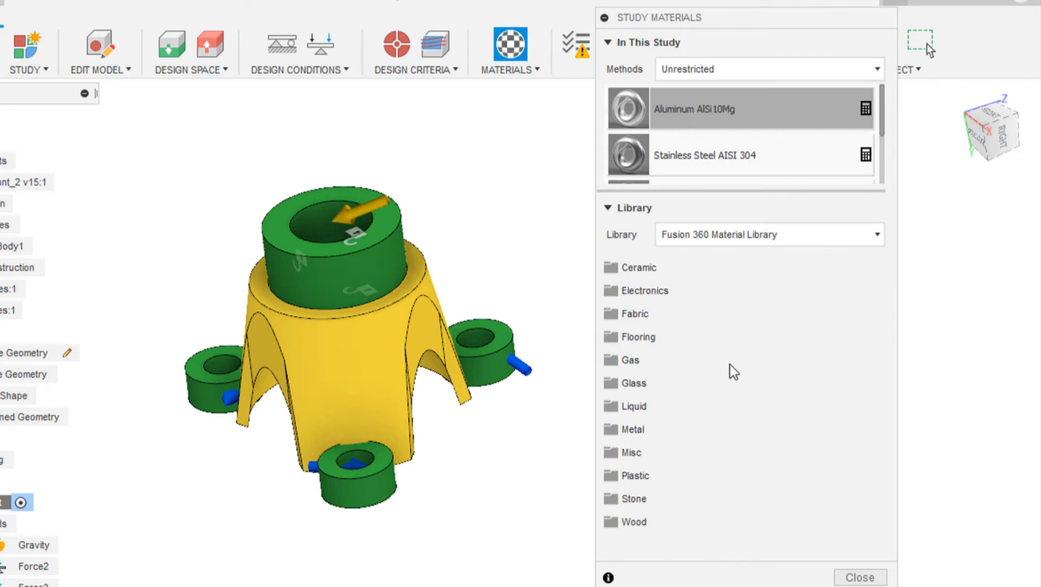
click(633, 429)
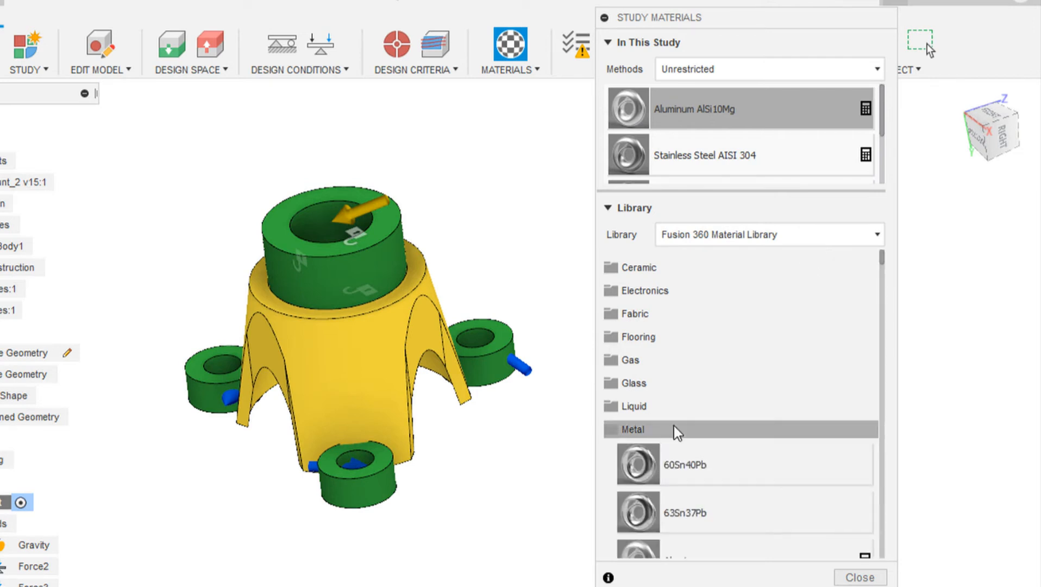
scroll(677, 429, down, 15)
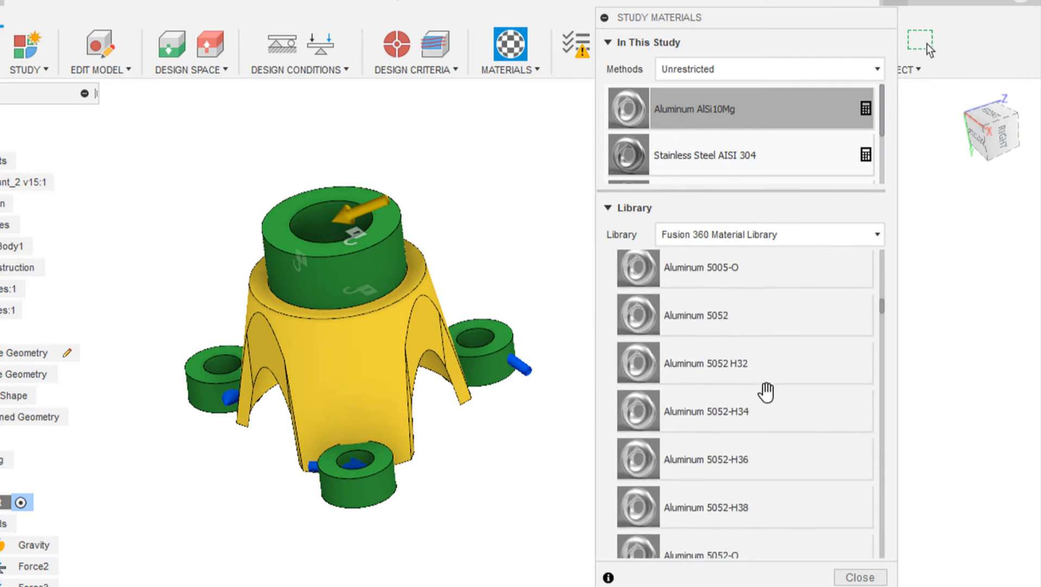
scroll(790, 392, down, 5)
drag(733, 385, 800, 171)
Add Stainless Steel, 440C from the Fusion 360 Material Library to the Unrestricted method
scroll(766, 294, down, 10)
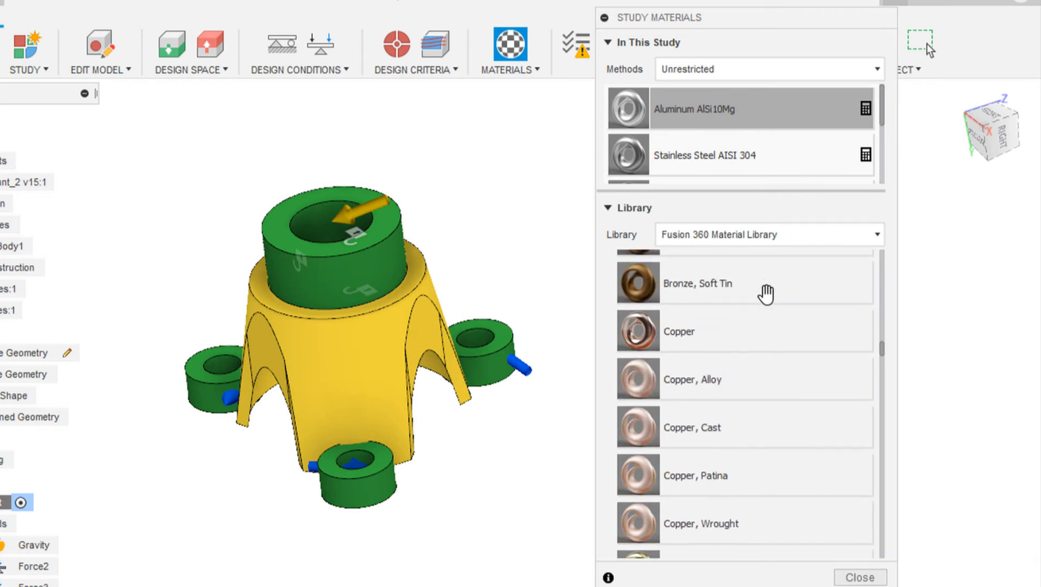
scroll(768, 291, down, 15)
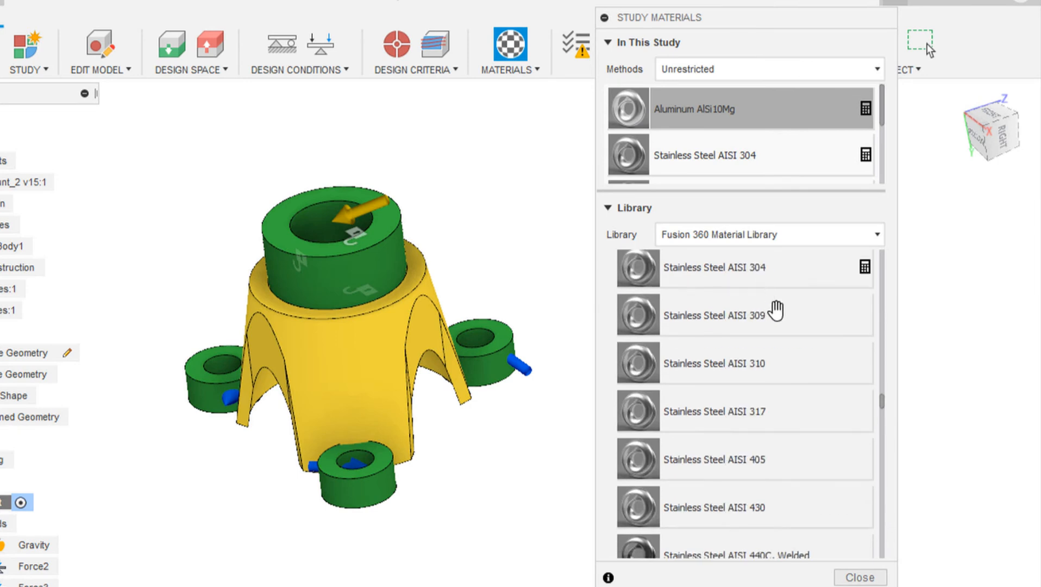
scroll(801, 345, up, 2)
scroll(802, 341, down, 4)
scroll(806, 348, down, 4)
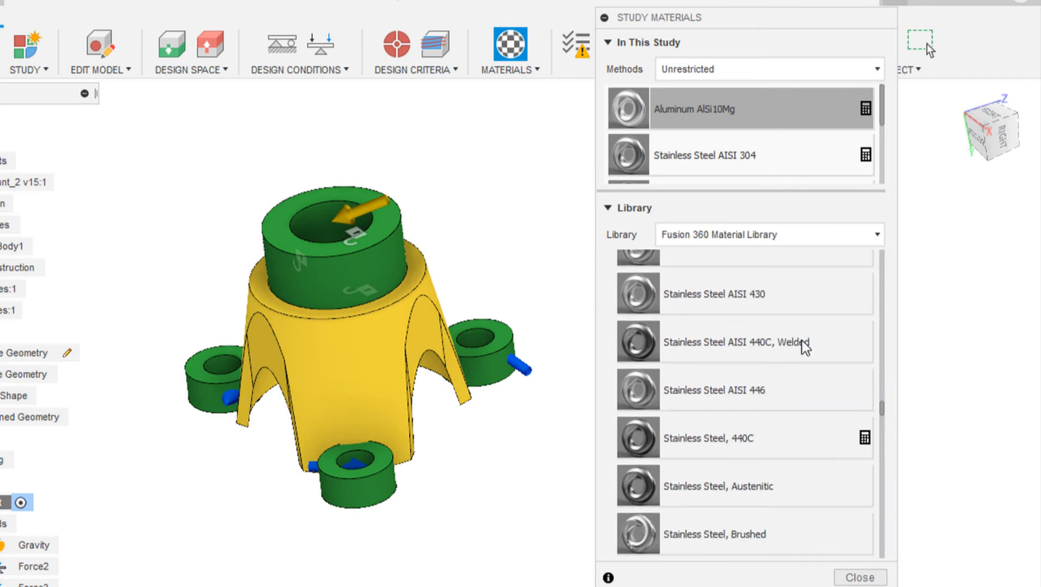
drag(792, 430, 756, 98)
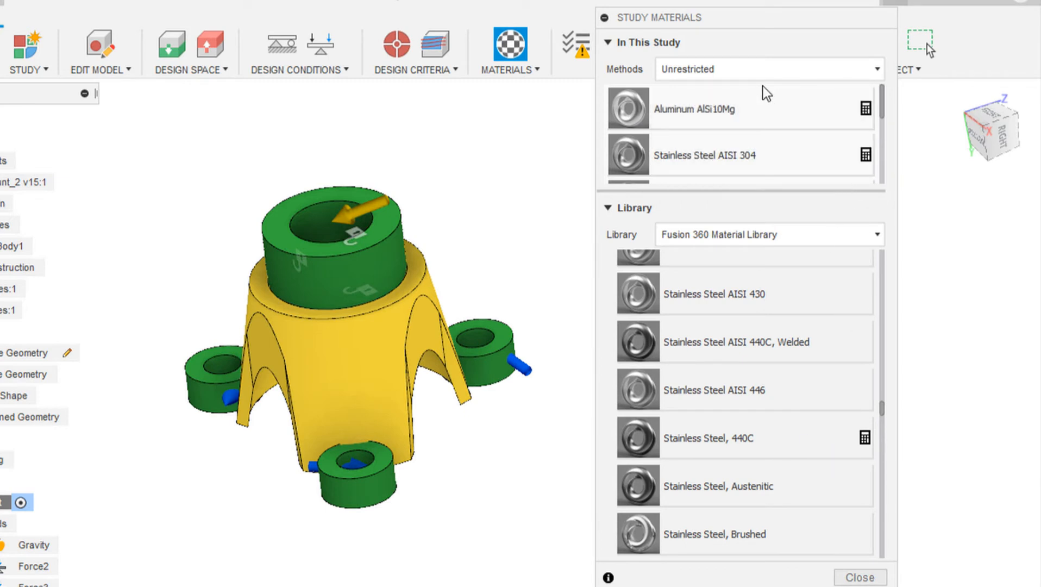
For the Additive method, add Stainless Steel AISI 304 and Titanium 6Al-4V from the Fusion 360 Additive Material Library
click(776, 71)
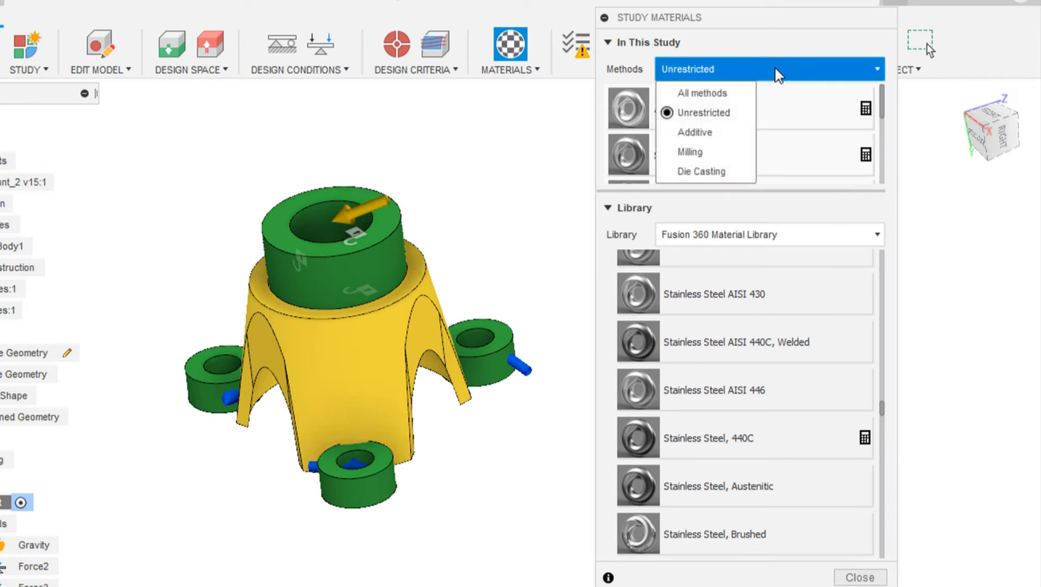
click(735, 133)
click(761, 234)
click(764, 231)
click(771, 234)
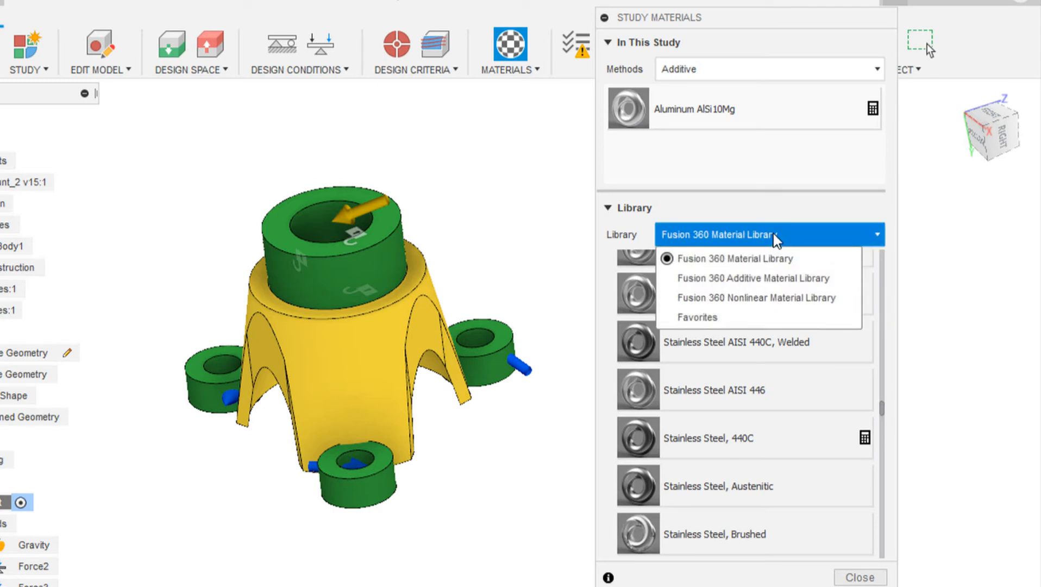
click(811, 279)
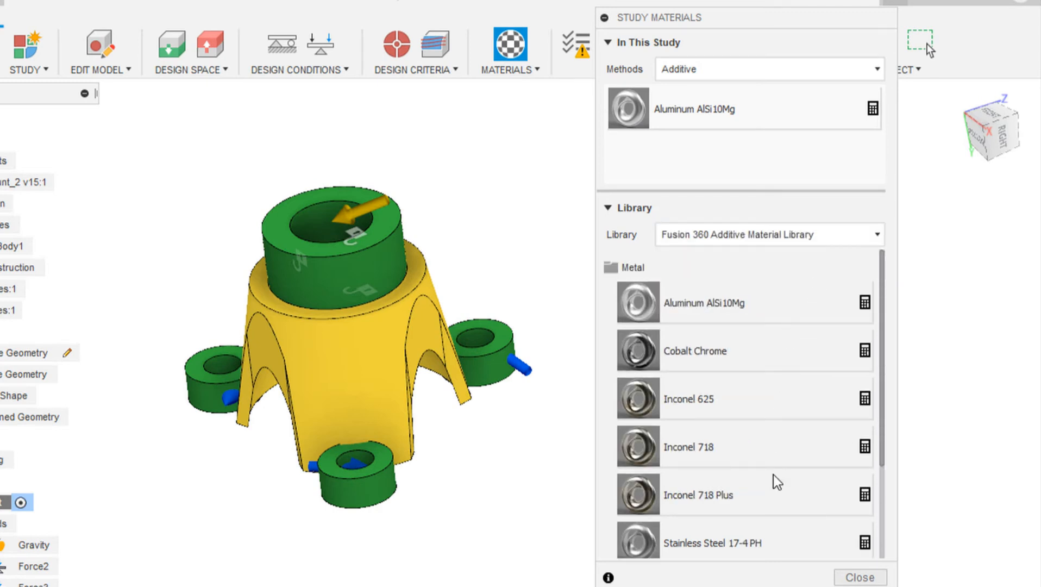
scroll(773, 461, down, 3)
drag(768, 466, 763, 142)
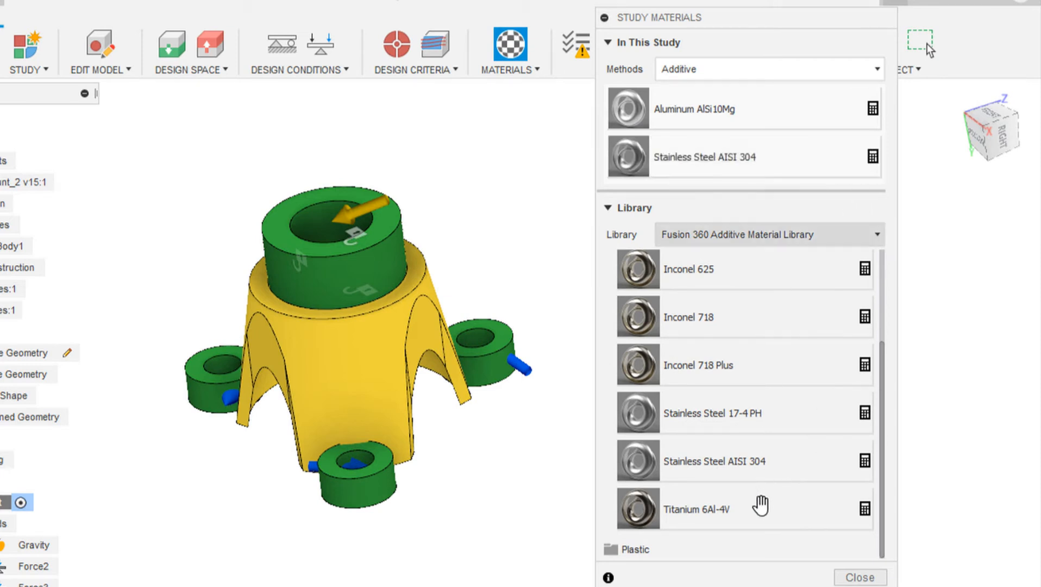
drag(751, 506, 734, 137)
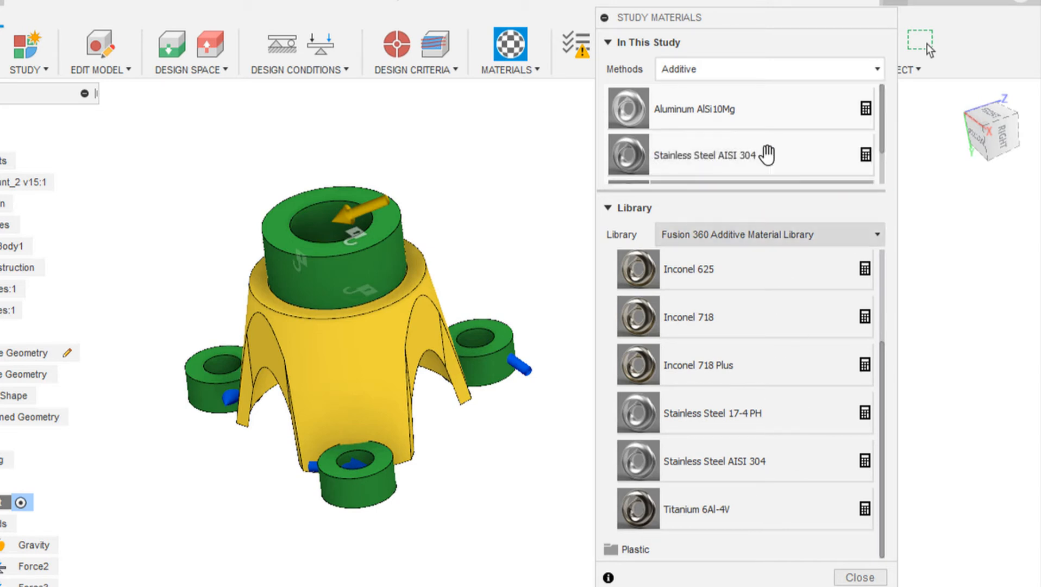
For the Milling method, switch to the Fusion 360 Material Library and add Titanium from its metals
click(776, 77)
click(711, 153)
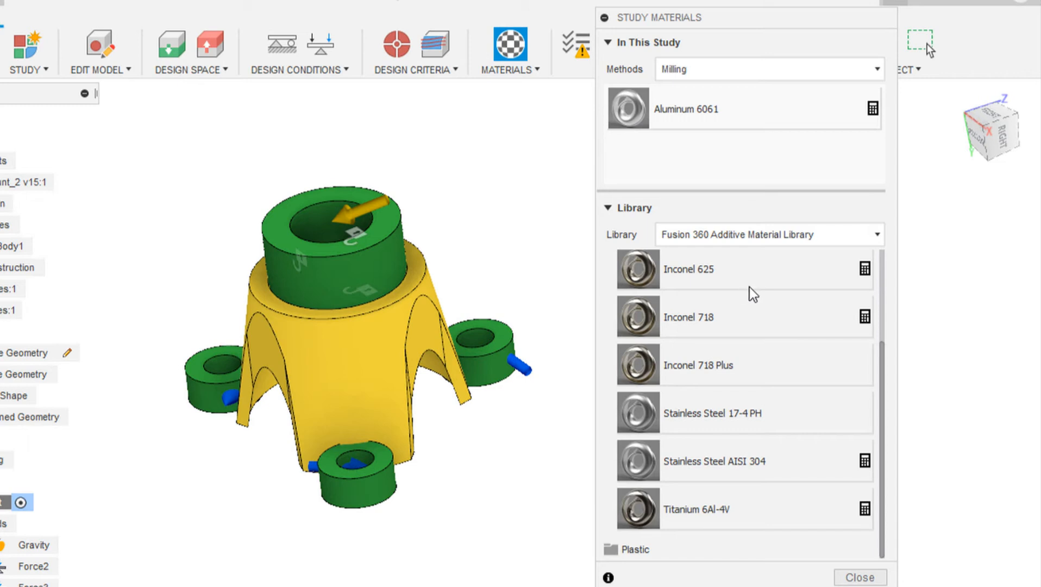
click(769, 237)
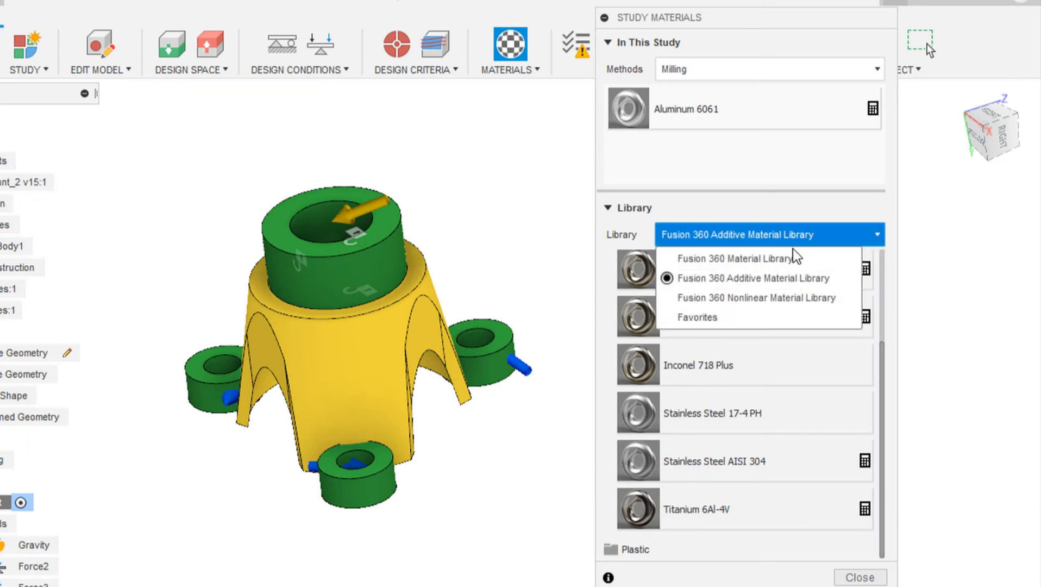
click(809, 259)
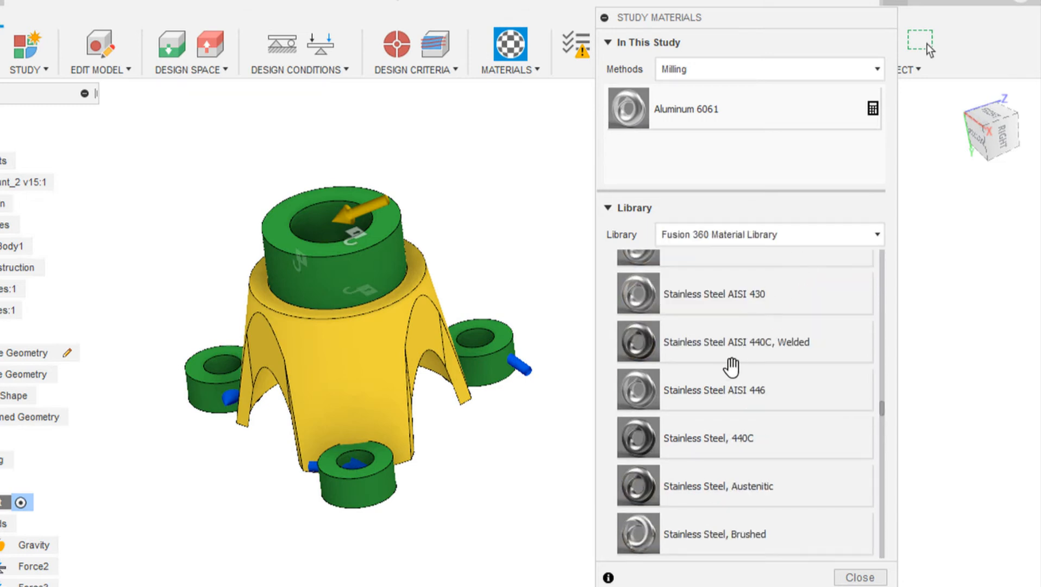
scroll(761, 355, down, 10)
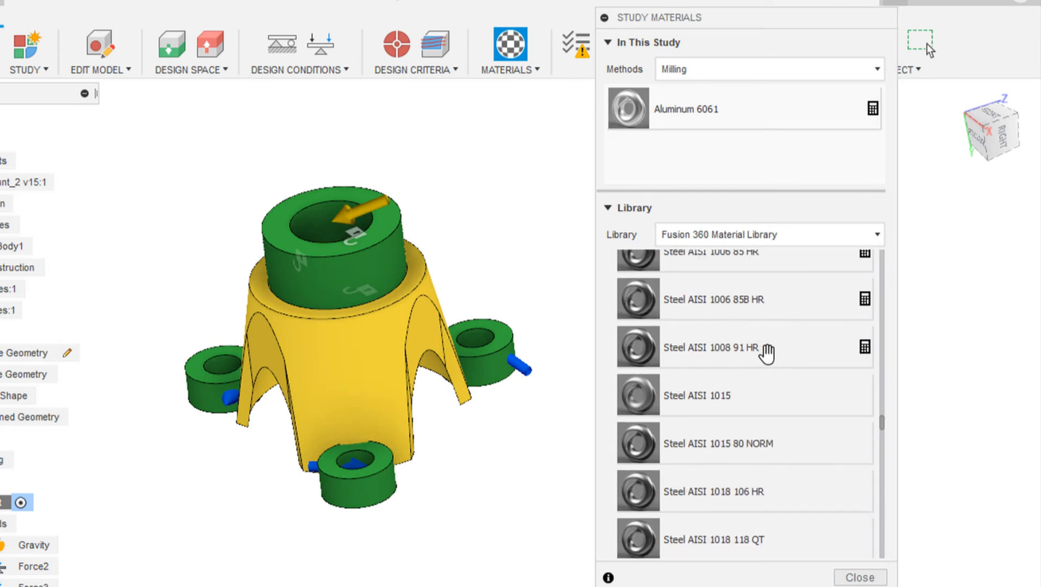
scroll(771, 352, down, 15)
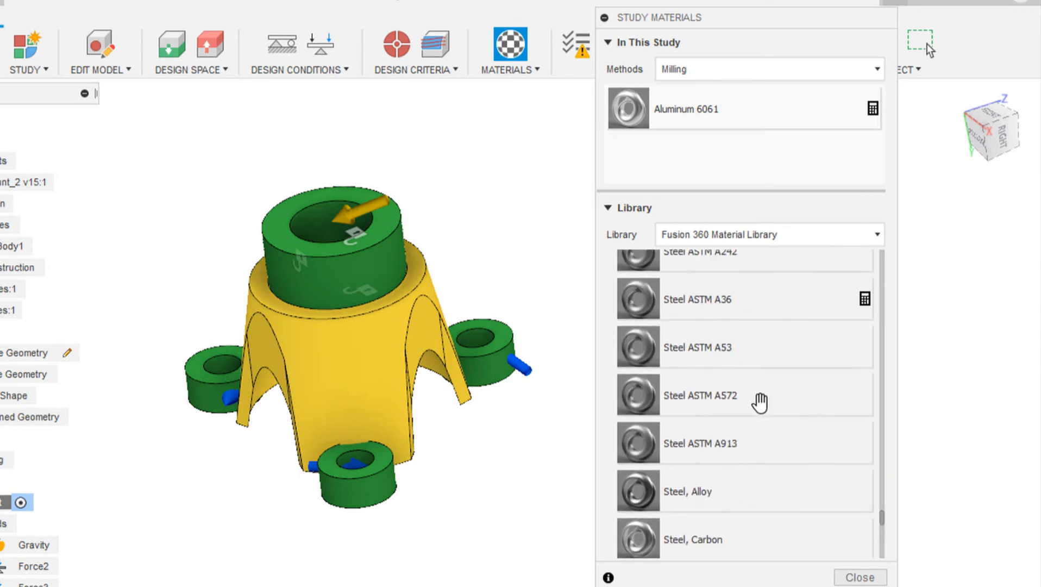
scroll(759, 401, up, 2)
scroll(759, 402, down, 5)
drag(723, 386, 724, 164)
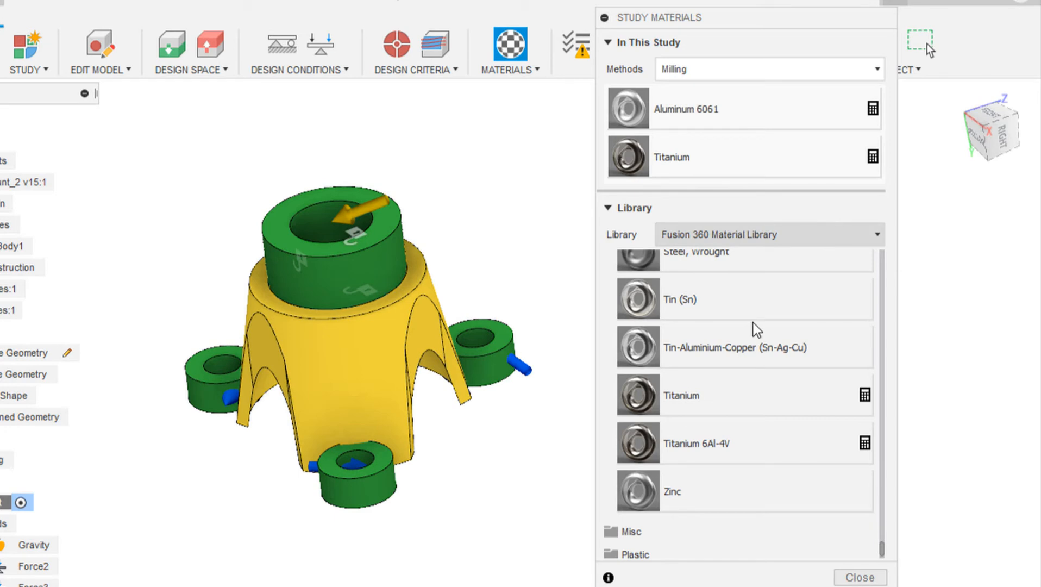
Add Steel AISI 1006 85B HR from the Fusion 360 Material Library to the Milling method
scroll(768, 332, up, 5)
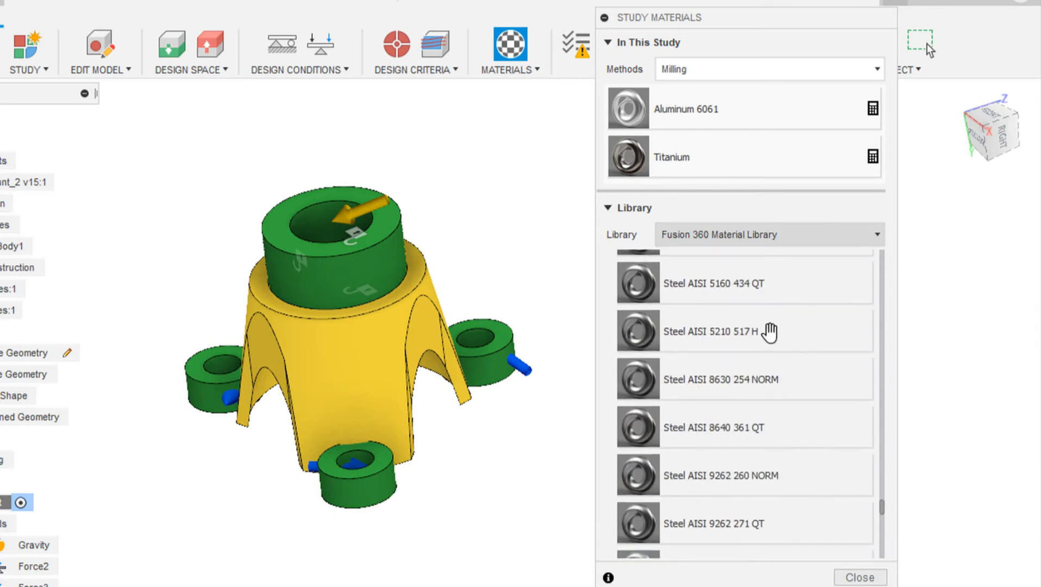
scroll(768, 332, up, 3)
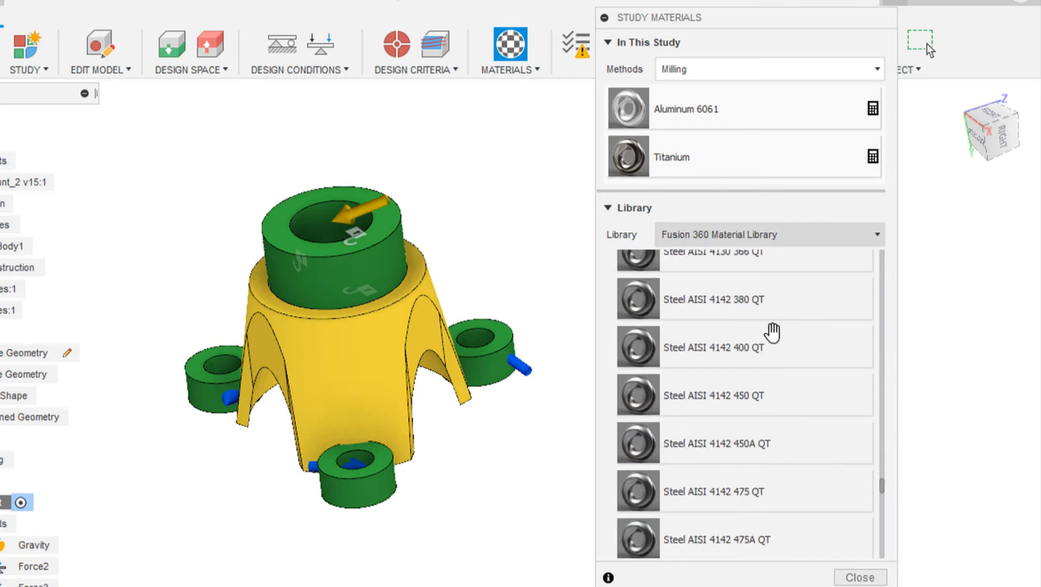
scroll(773, 332, up, 3)
scroll(772, 332, up, 3)
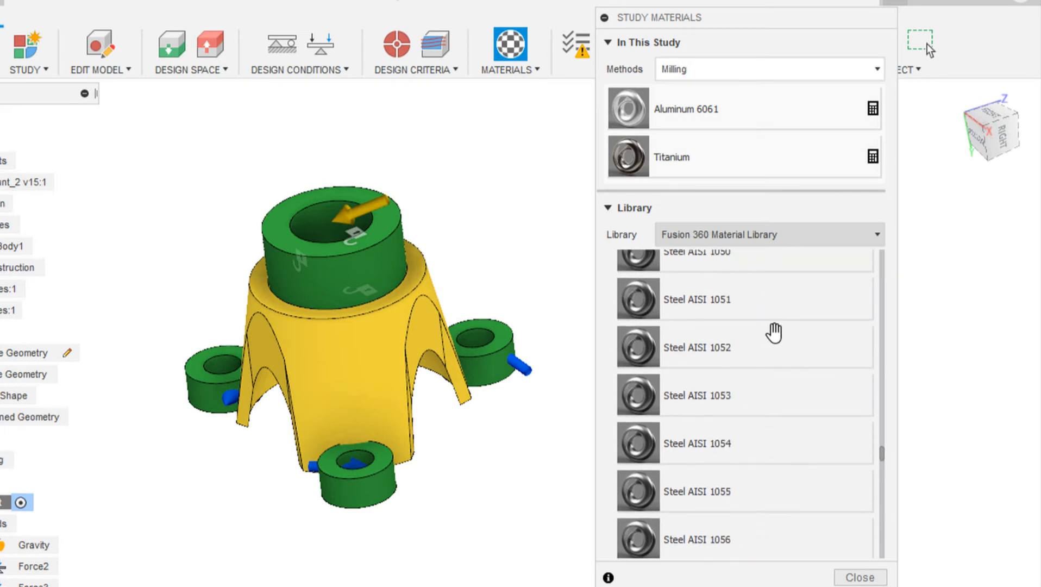
scroll(783, 341, up, 4)
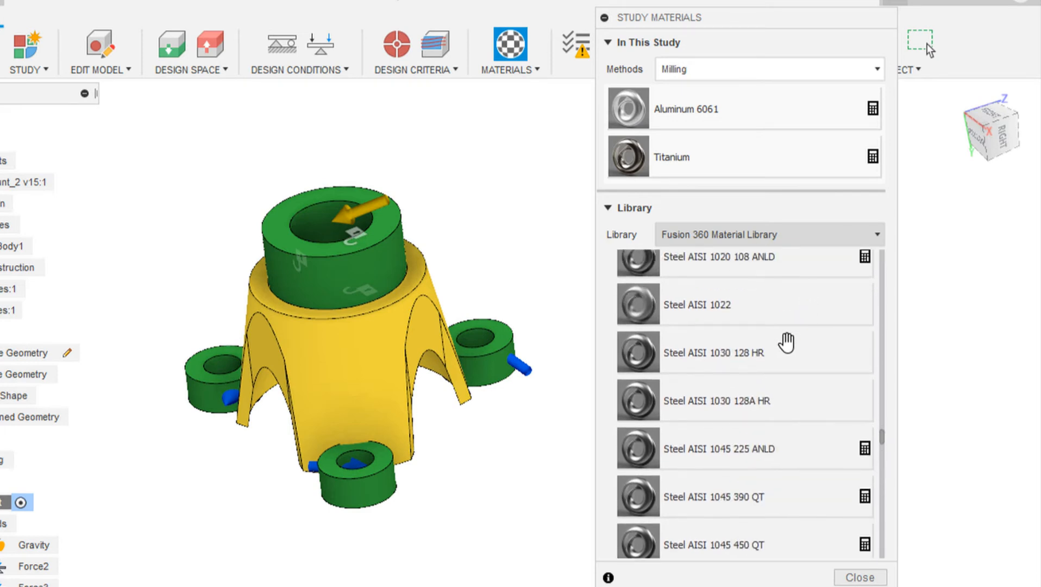
scroll(784, 341, up, 6)
scroll(787, 342, down, 2)
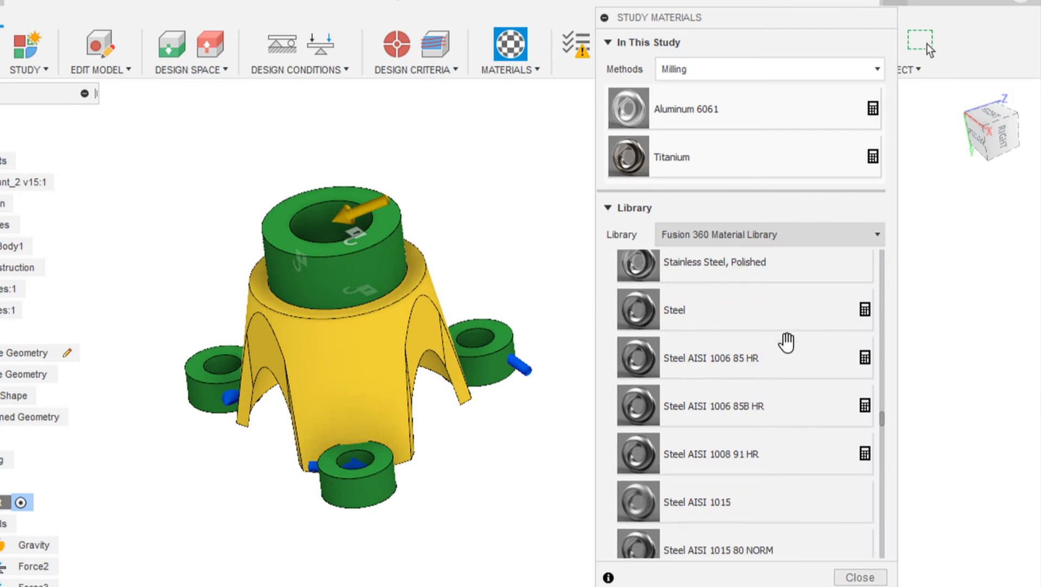
drag(780, 409, 771, 149)
For the Die Casting method, add Nickel-Copper Alloy 400 from the Fusion 360 Material Library
click(800, 77)
click(715, 166)
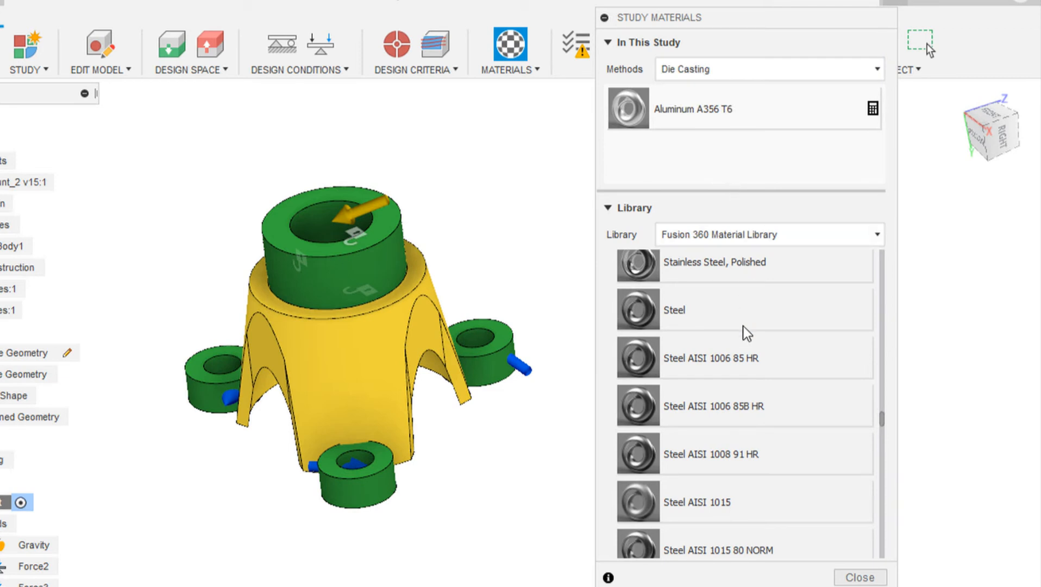
scroll(743, 339, down, 7)
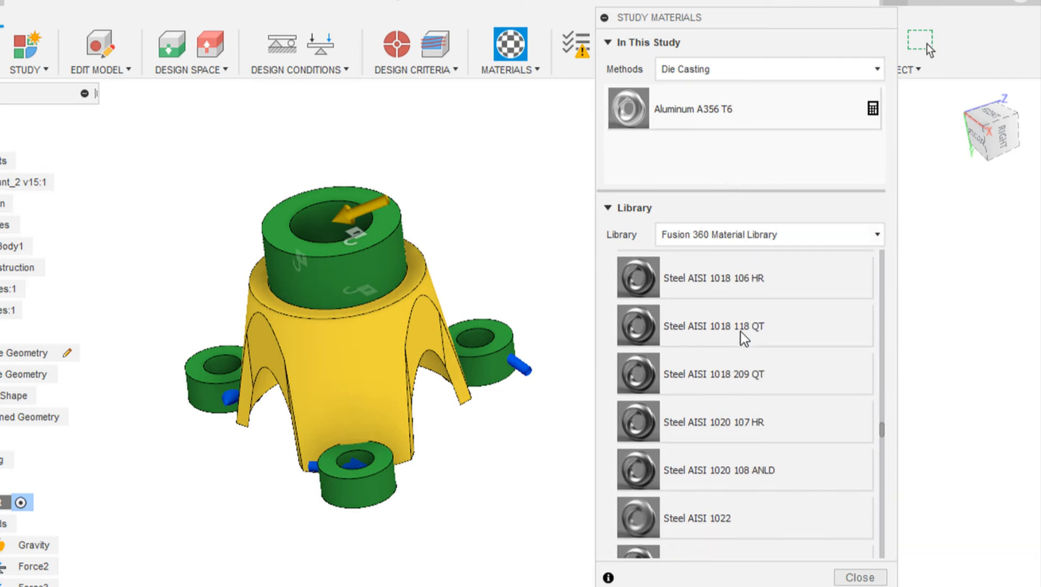
scroll(744, 326, down, 15)
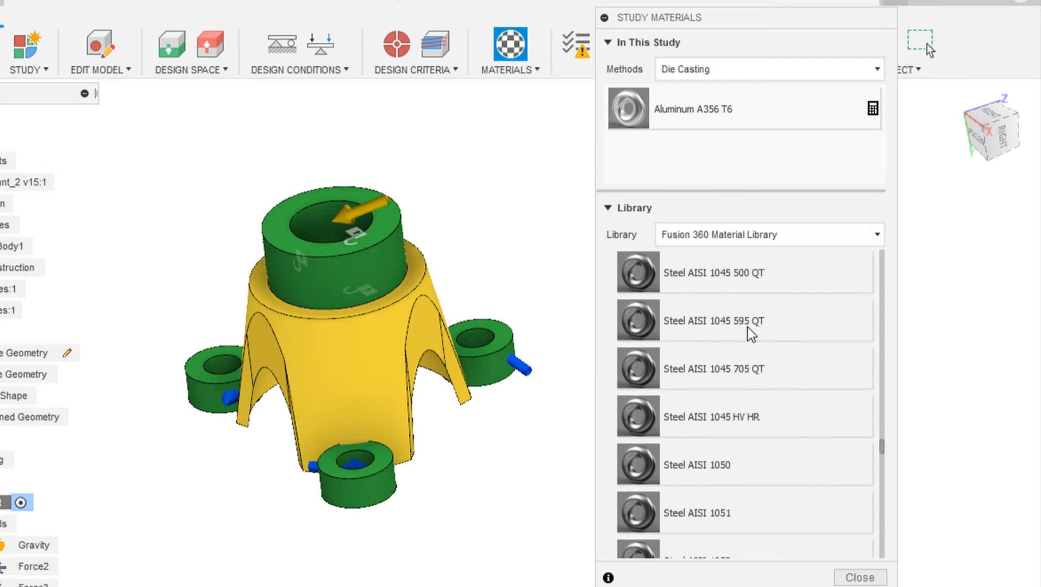
scroll(747, 314, down, 5)
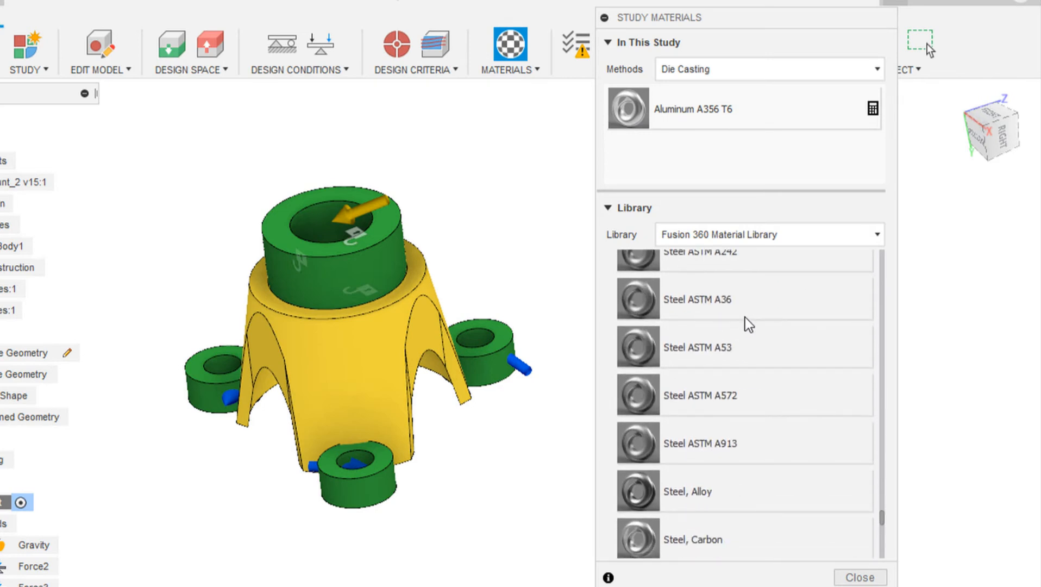
scroll(744, 320, up, 12)
scroll(743, 321, up, 15)
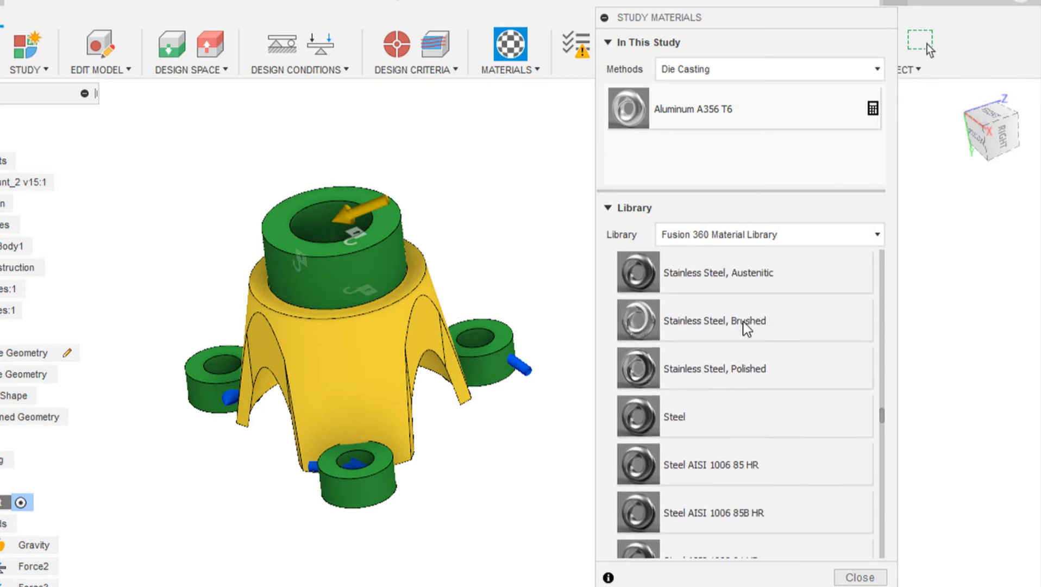
scroll(743, 321, up, 20)
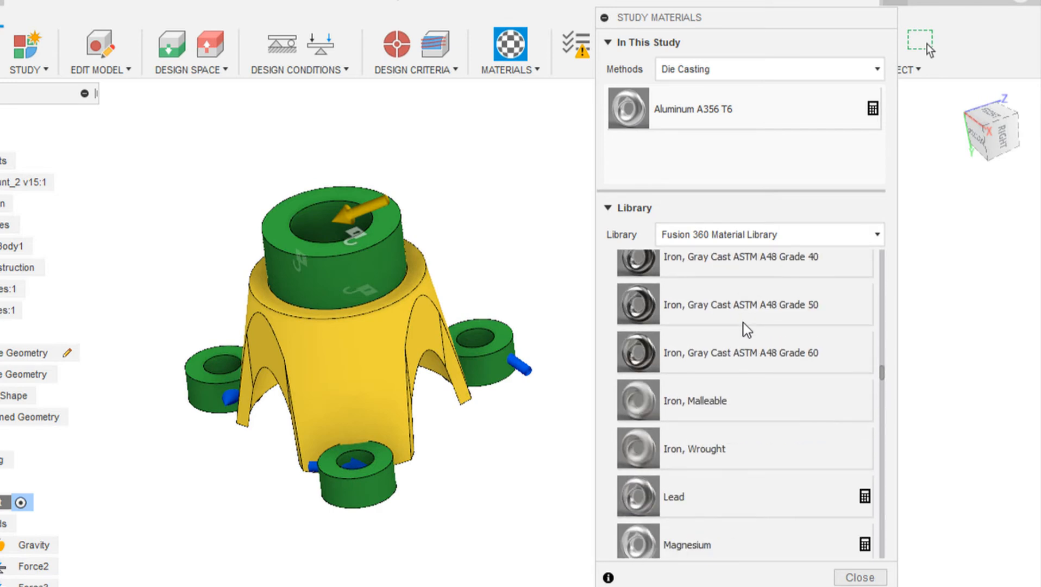
scroll(743, 323, down, 5)
drag(731, 469, 825, 118)
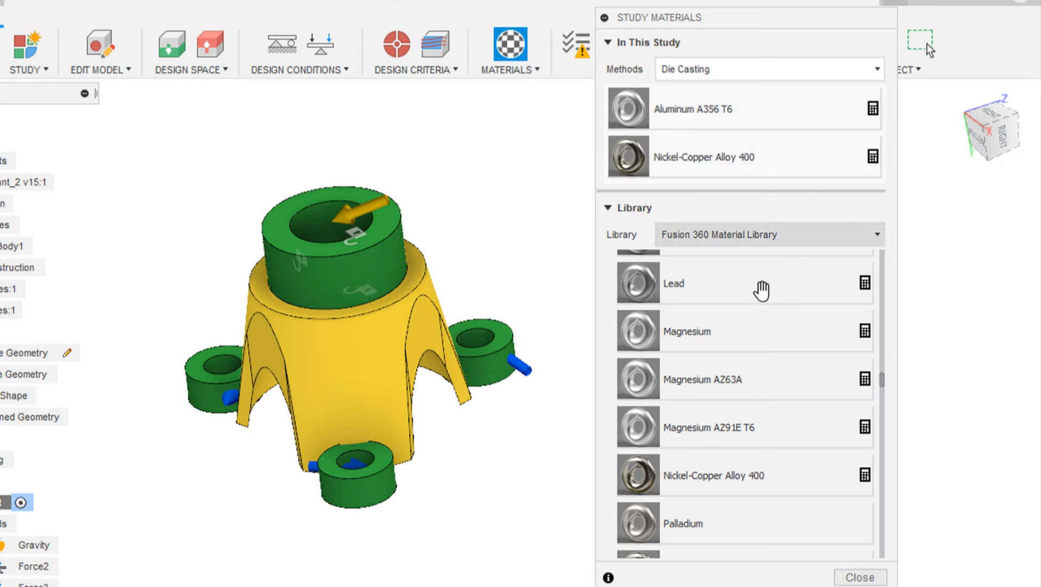
Add Aluminum 6061 from the Fusion 360 Material Library to the Die Casting method and finish the study materials
scroll(769, 336, up, 5)
scroll(769, 337, up, 10)
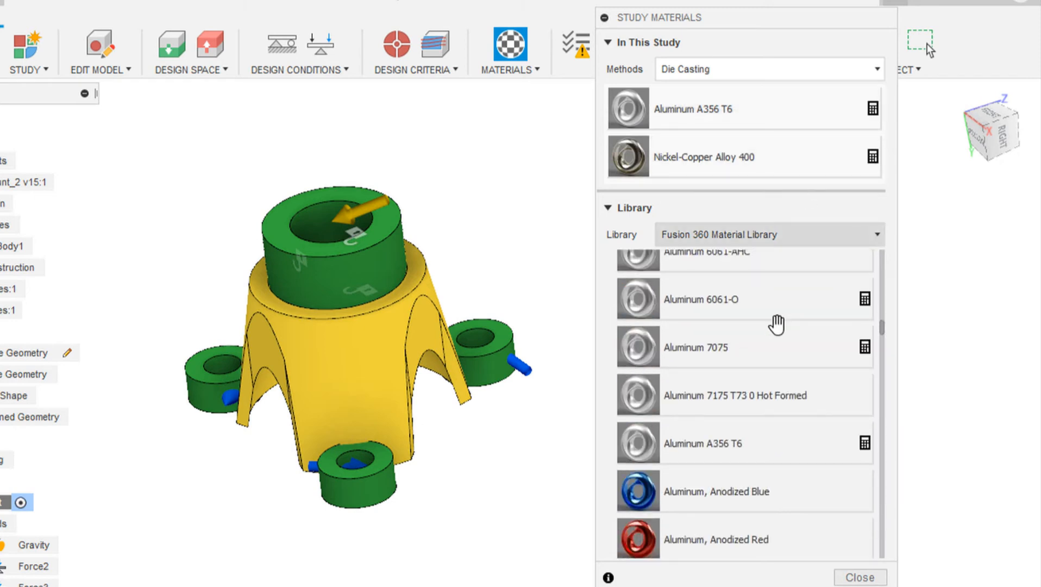
scroll(776, 322, up, 3)
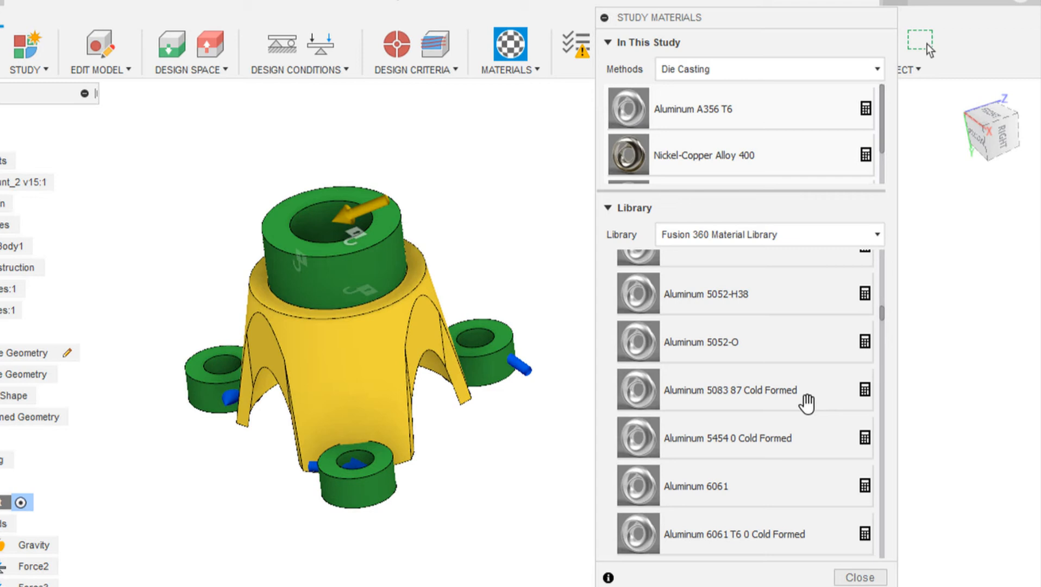
drag(807, 402, 767, 133)
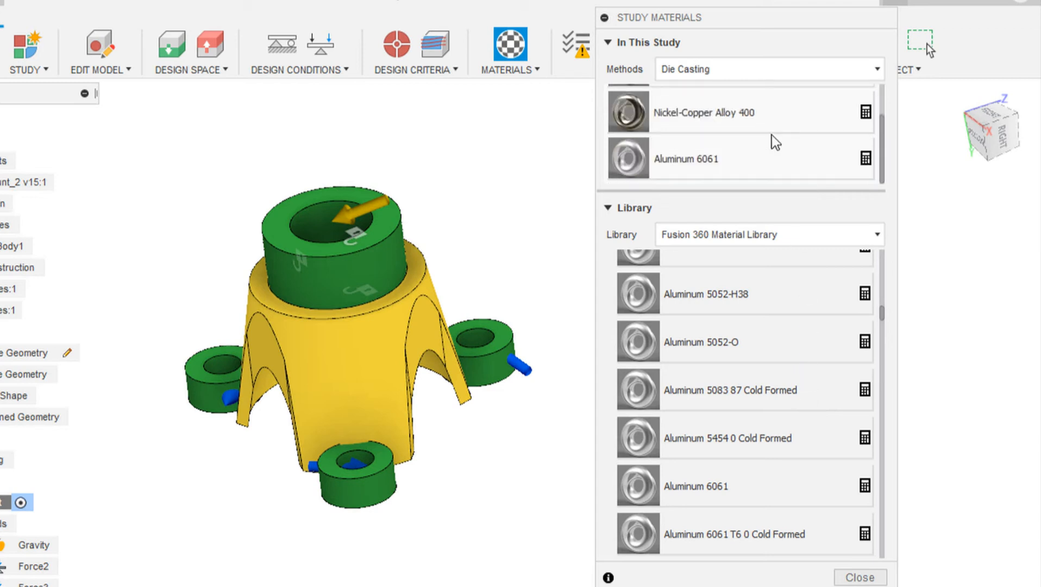
scroll(781, 146, up, 2)
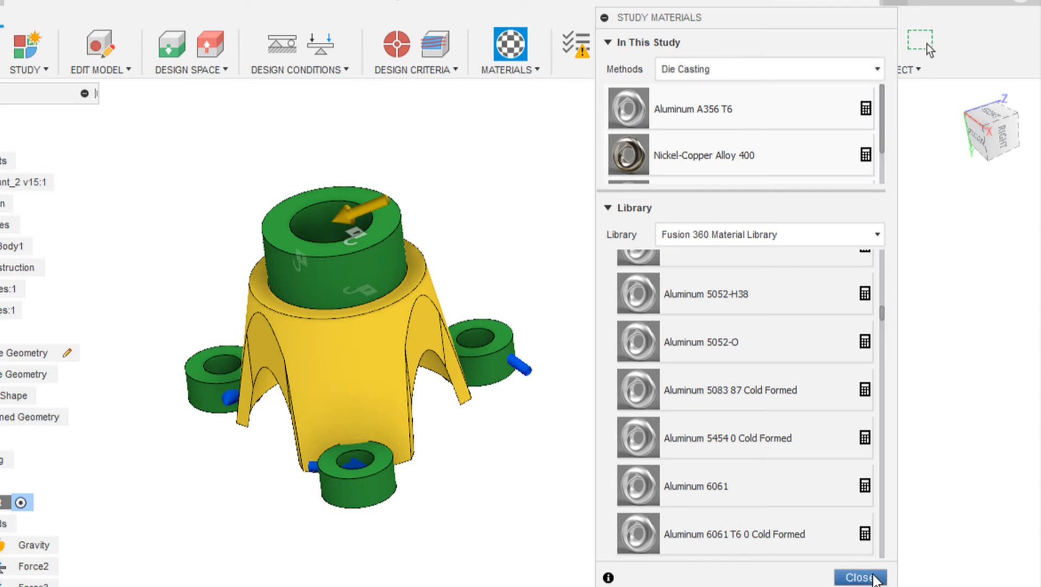
click(872, 577)
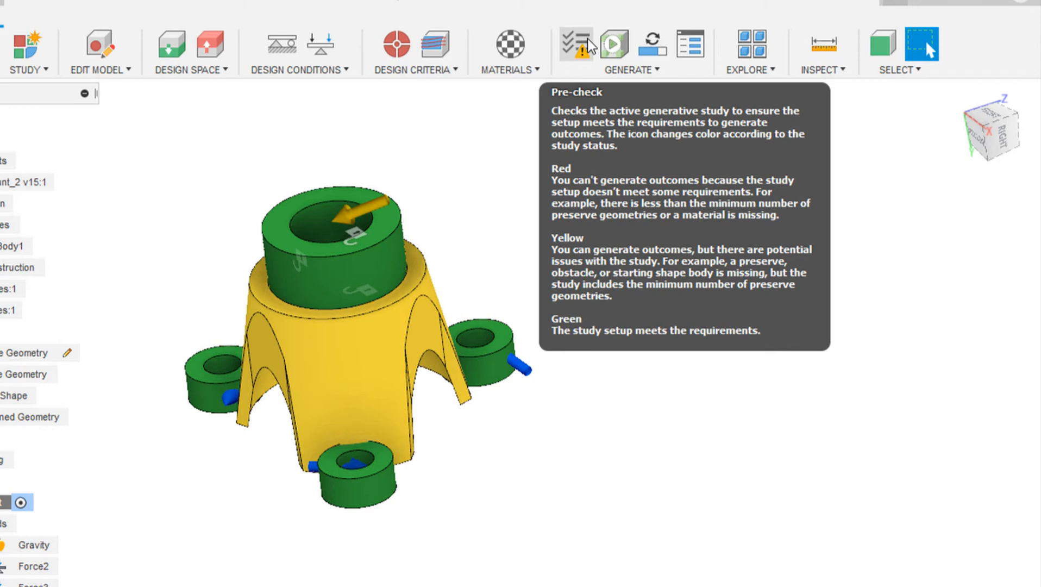
Pre-check the study, and give 3-axis milling Configuration 1 a minimum tool diameter of 8 mm, tool shoulder length of 20 mm and head diameter of 25 mm
click(589, 45)
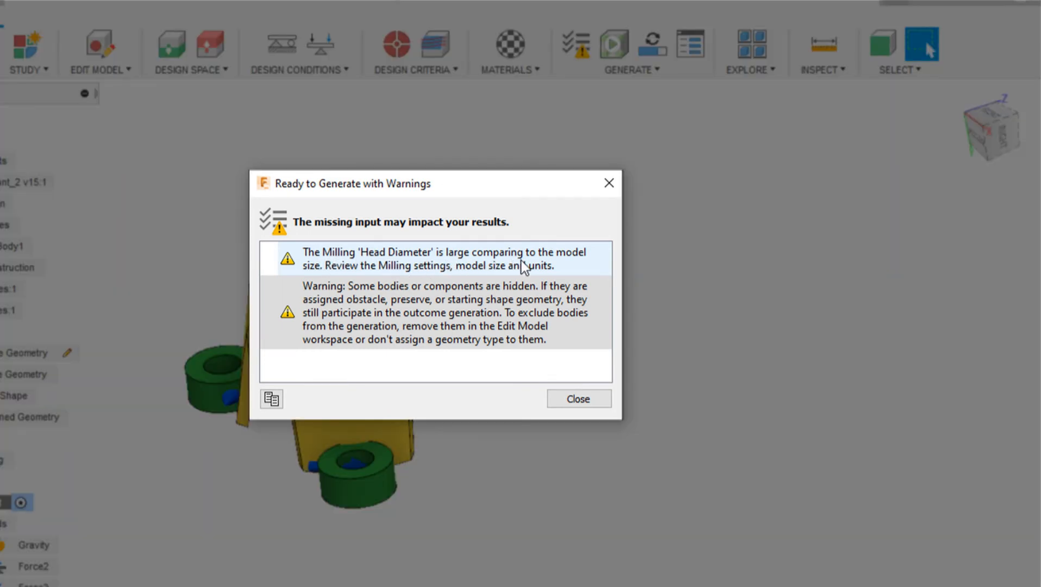
click(609, 184)
click(438, 47)
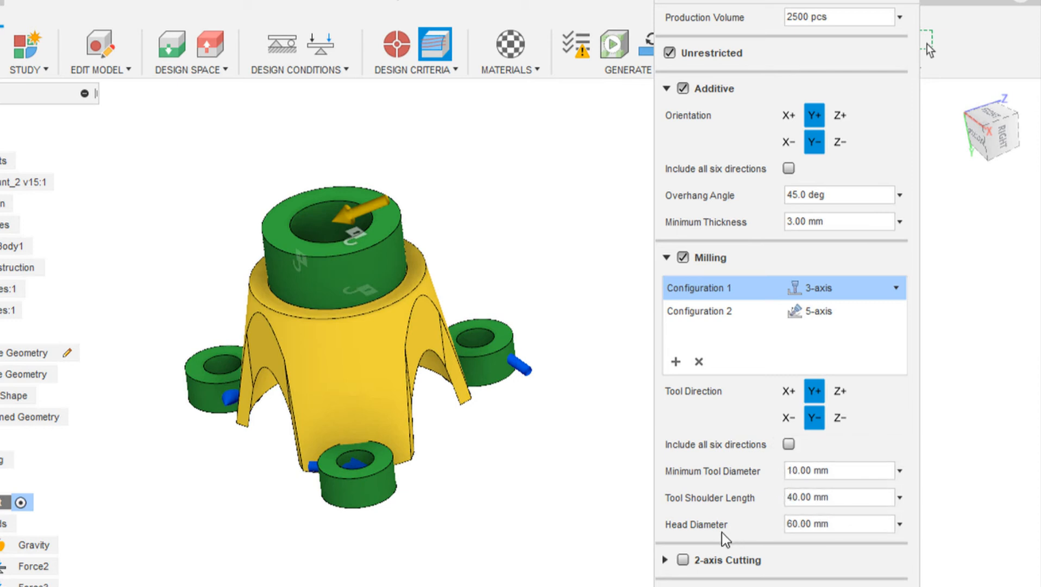
drag(829, 525, 724, 530)
text(25)
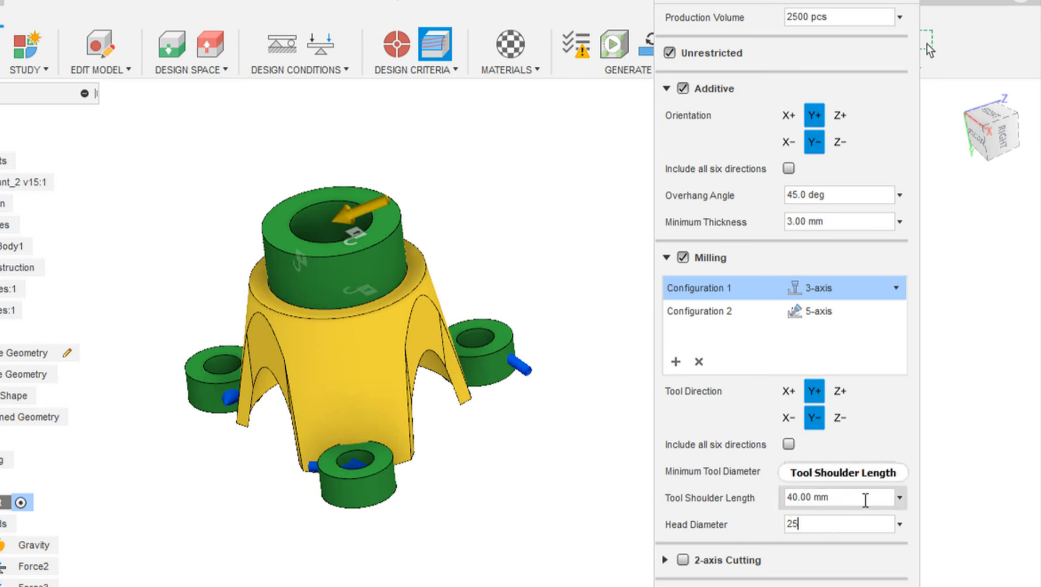
drag(843, 498, 769, 481)
text(20)
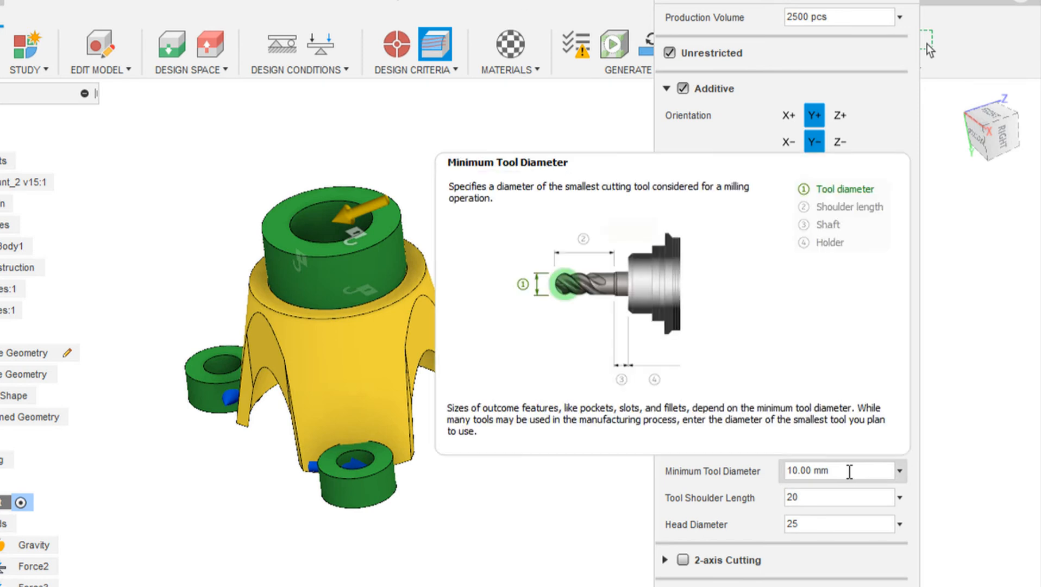
drag(849, 471, 736, 474)
text(8)
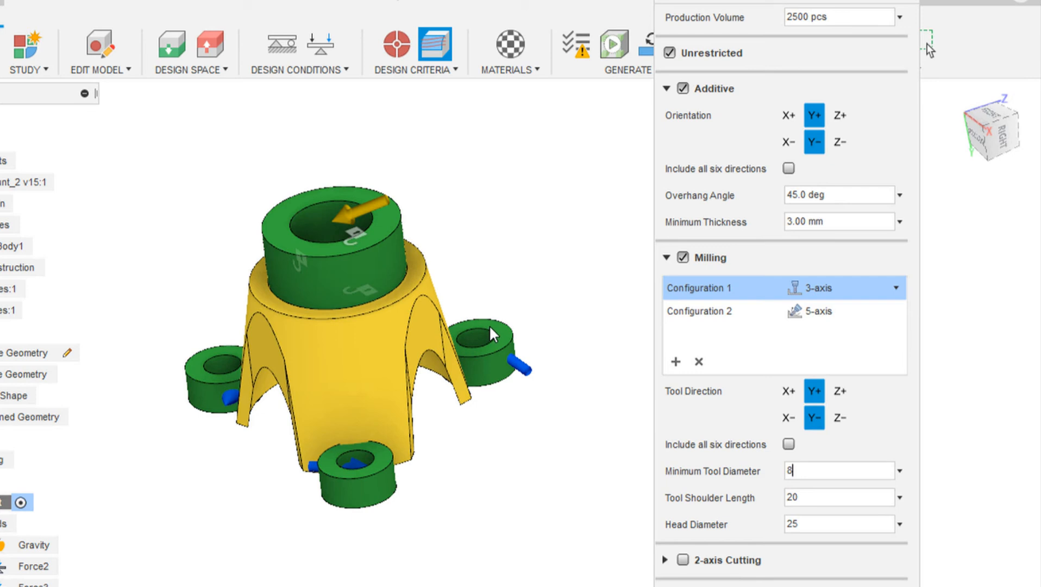
key(Return)
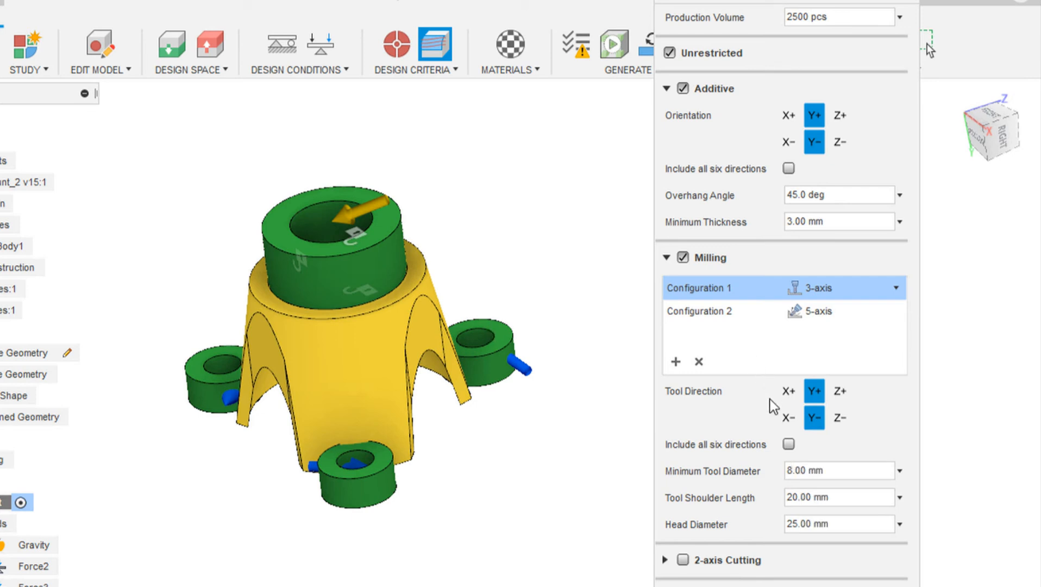
Give 5-axis milling Configuration 2 an 8 mm minimum tool diameter, 20 mm tool shoulder length and 25 mm head diameter, and rerun the pre-check
click(715, 314)
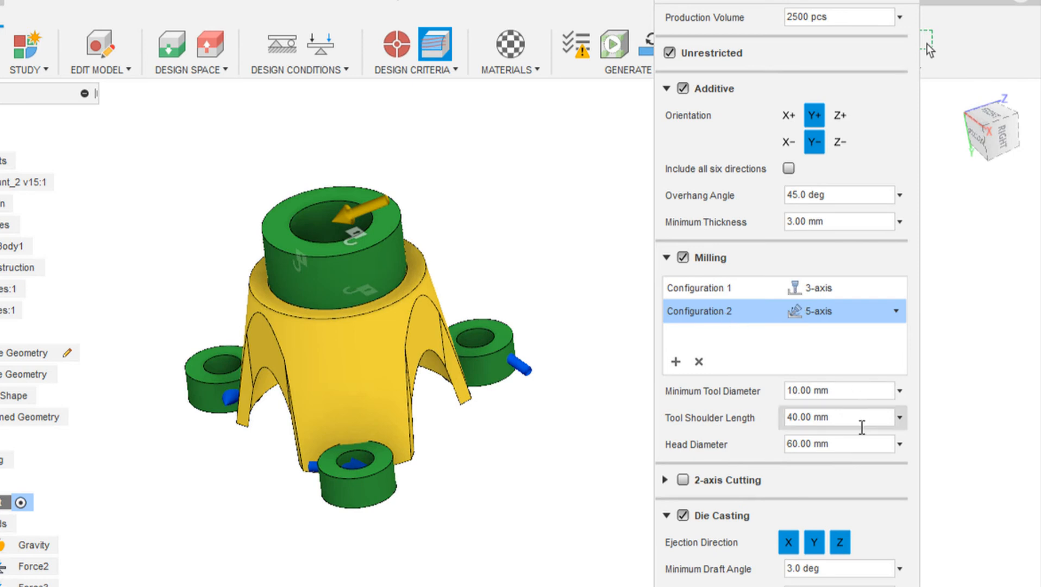
click(858, 444)
text(25)
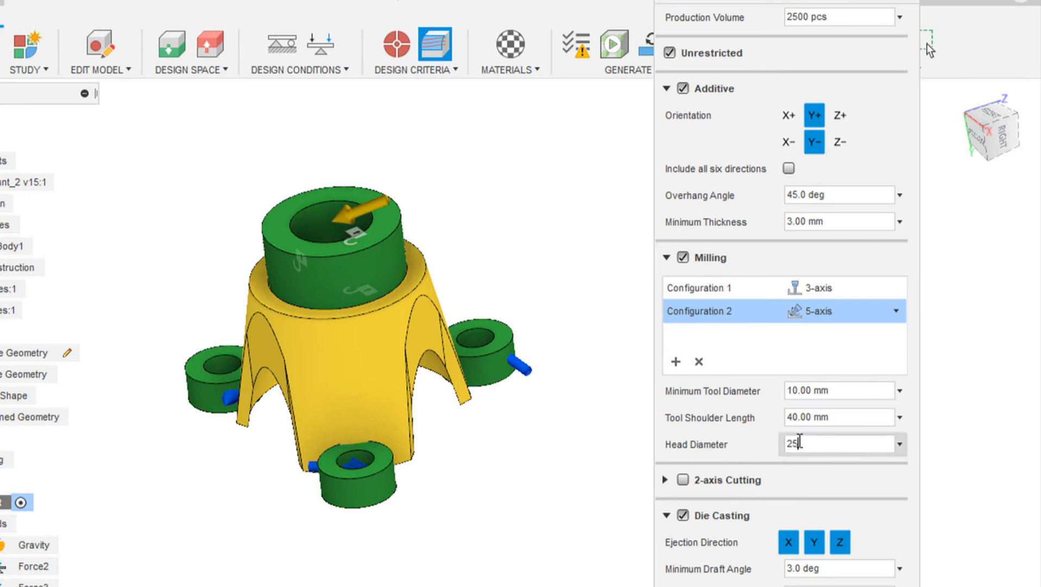
click(870, 416)
text(20)
key(shift+Tab)
text(8)
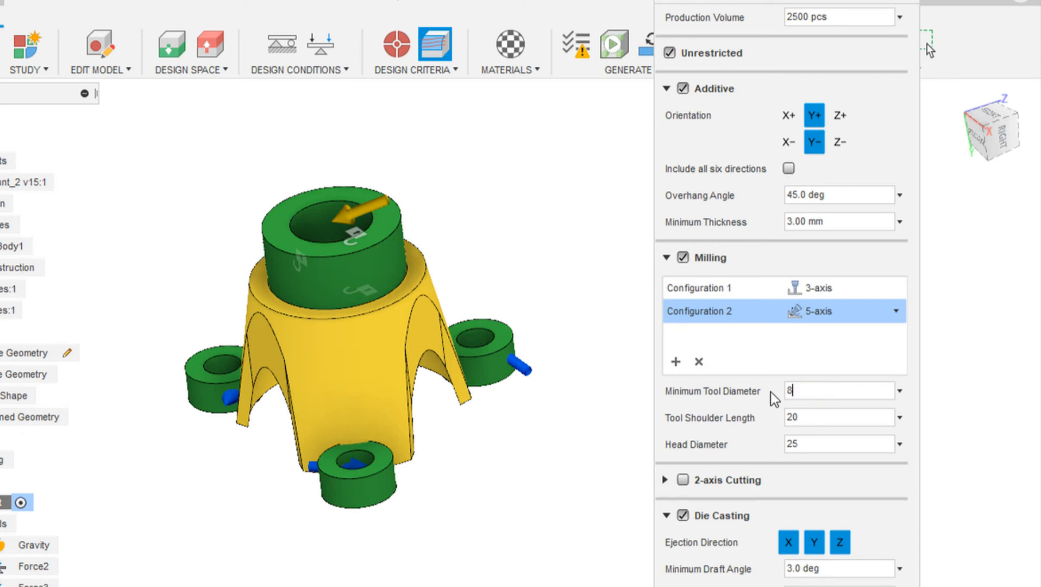
click(666, 258)
click(821, 469)
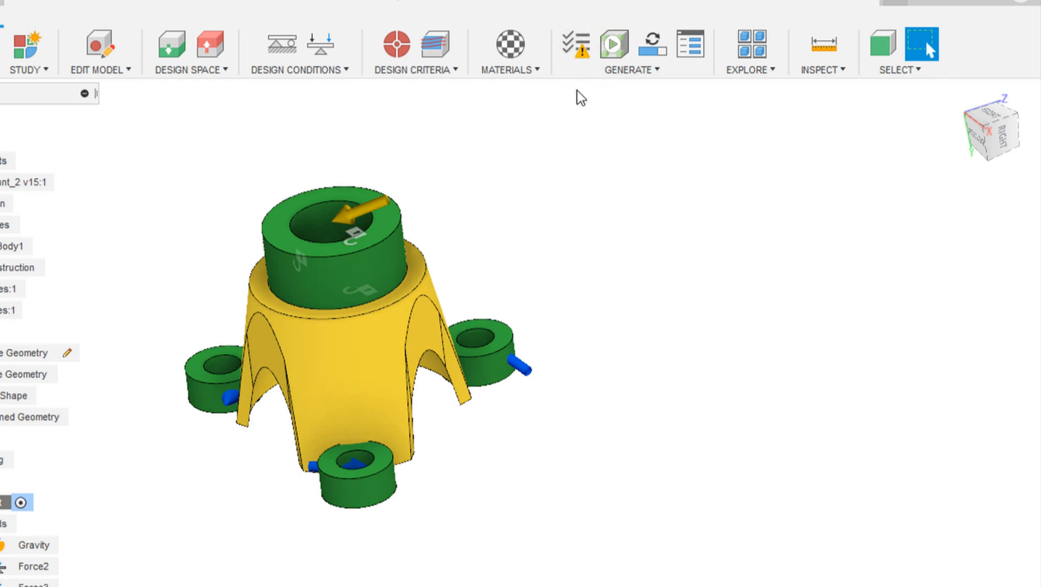
click(581, 59)
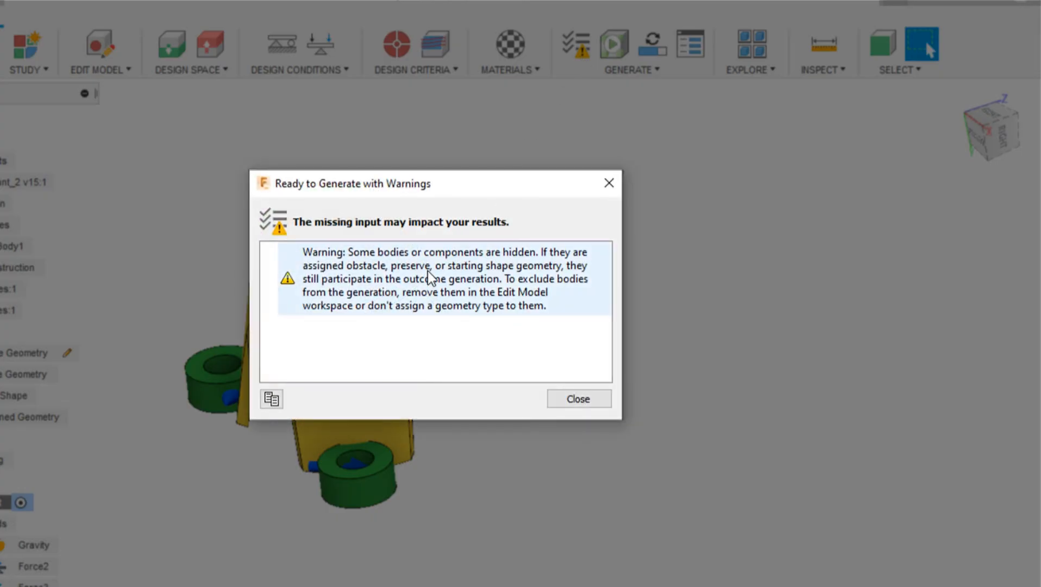
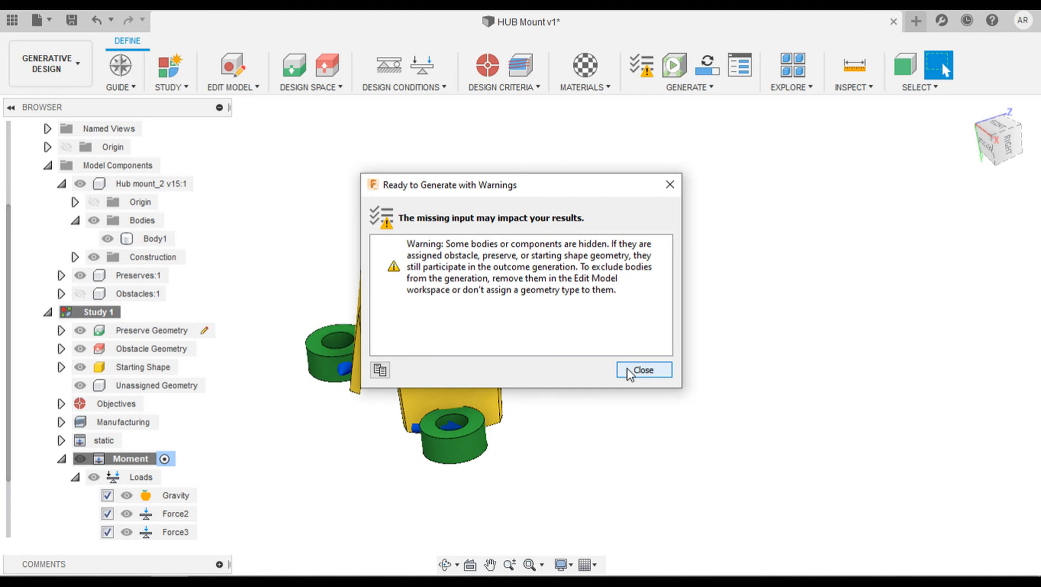
Unhide the Obstacles component and rerun the study pre-check
click(578, 398)
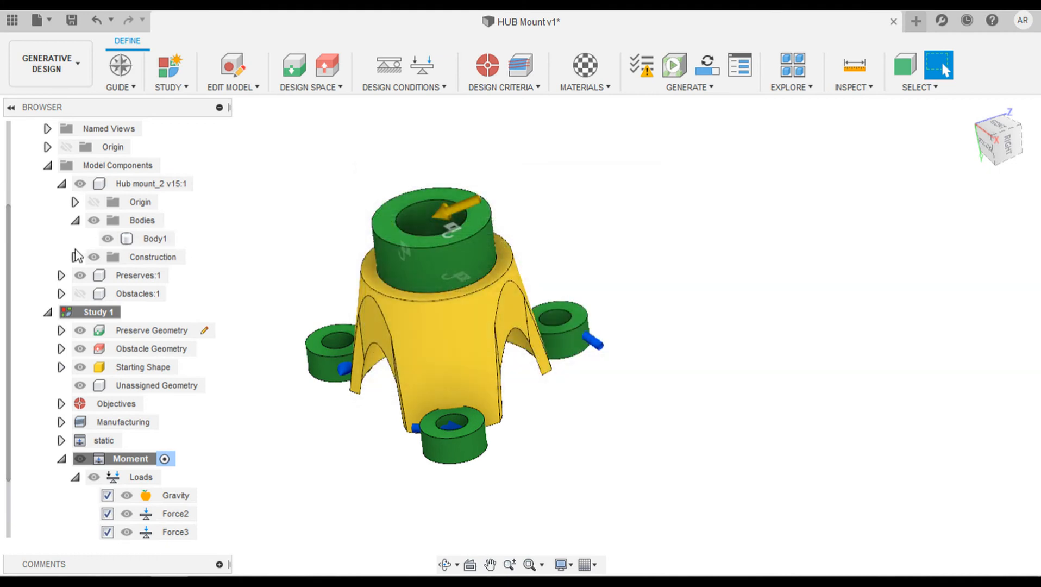
click(81, 294)
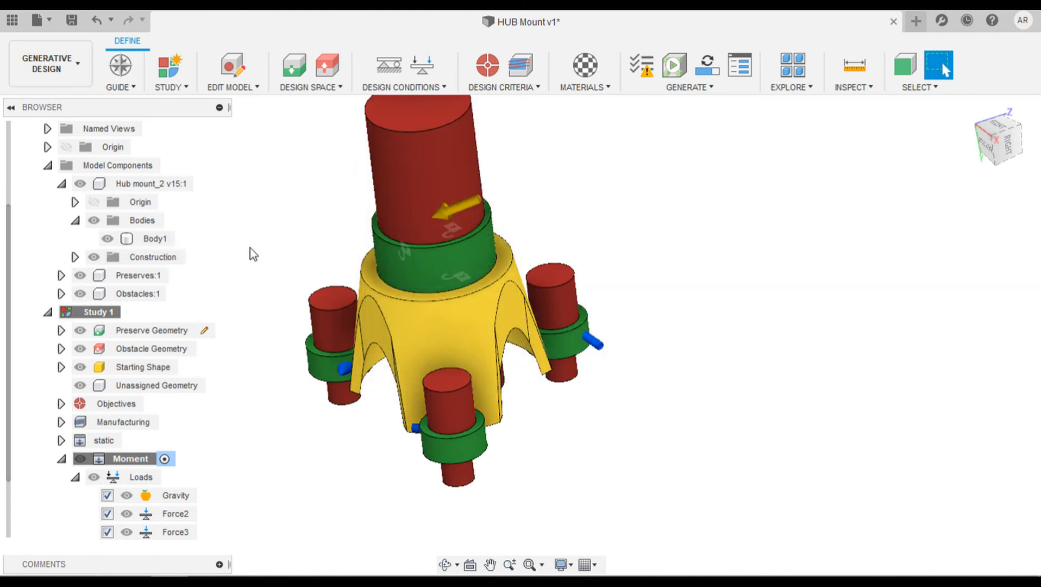
click(646, 72)
click(601, 308)
click(645, 68)
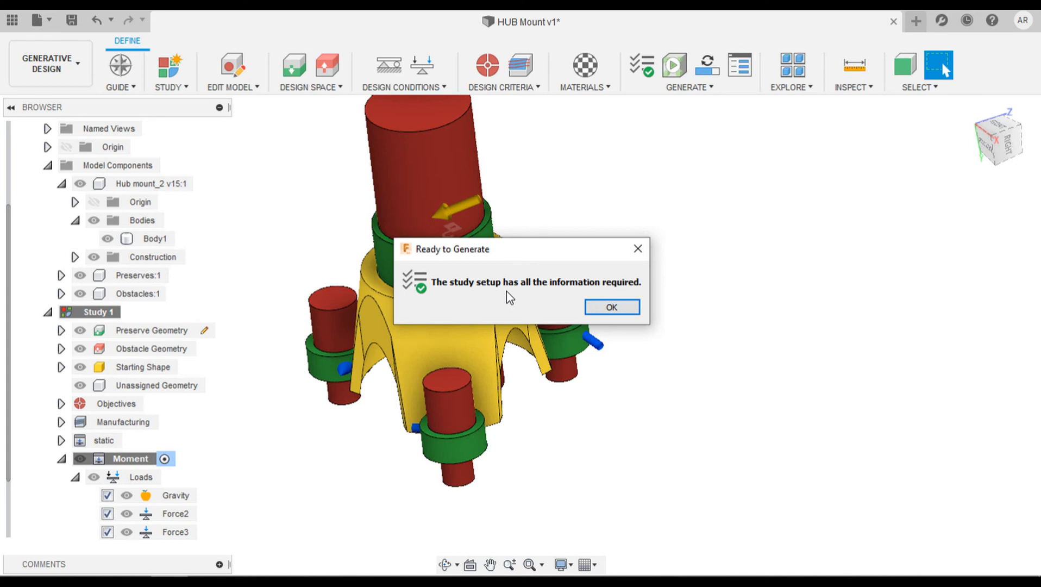
click(609, 306)
Collapse the study and model component trees, start the outcome preview and open its detail level options
middle_drag(665, 223, 729, 266)
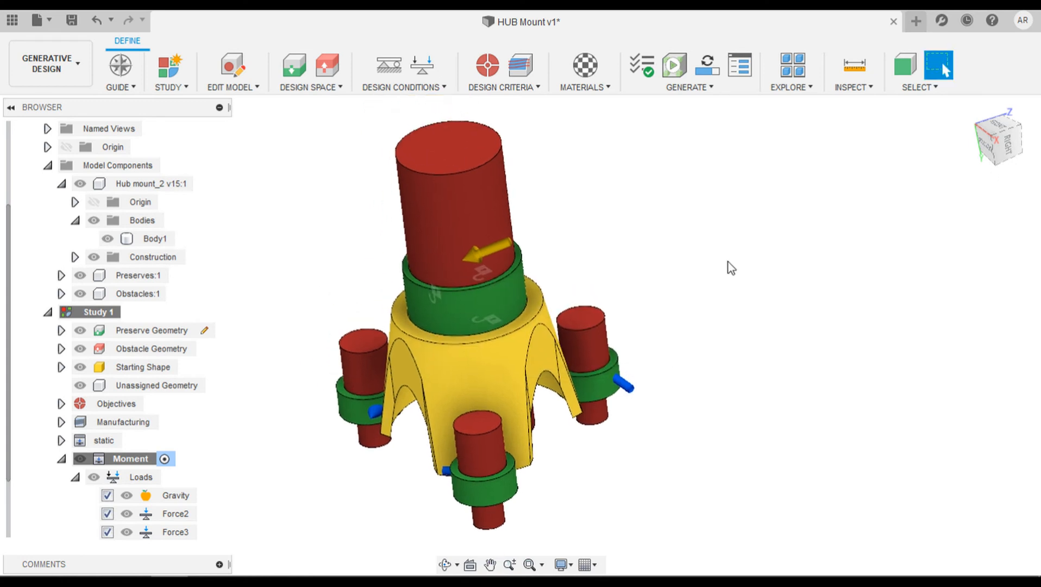
click(48, 313)
click(49, 221)
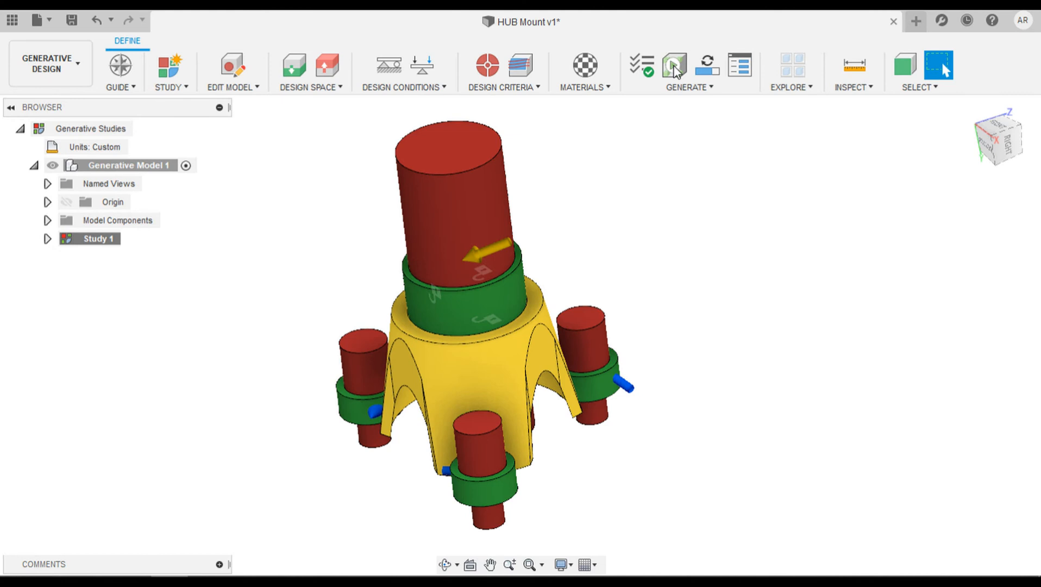
click(674, 68)
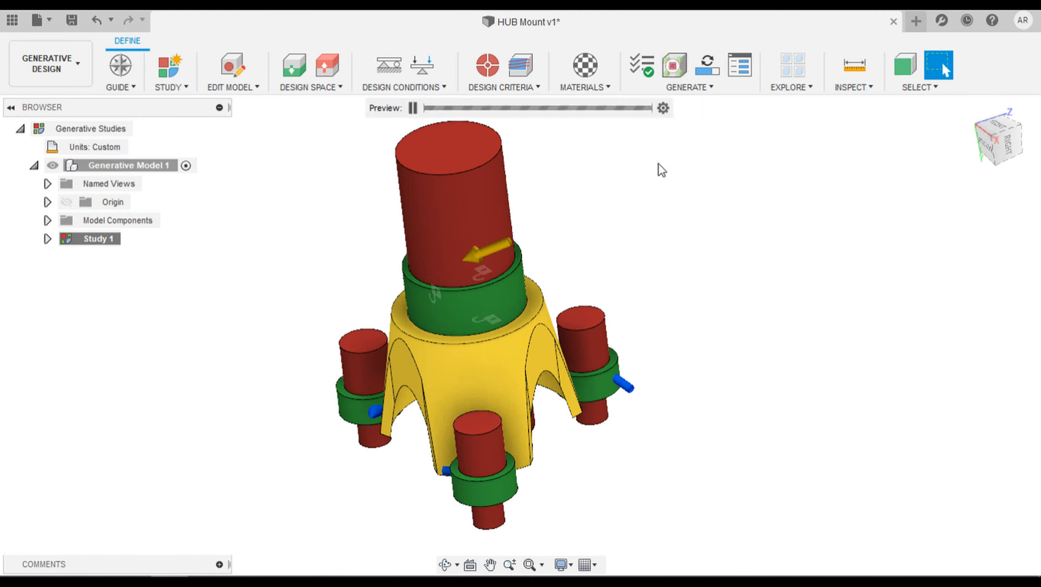
click(663, 107)
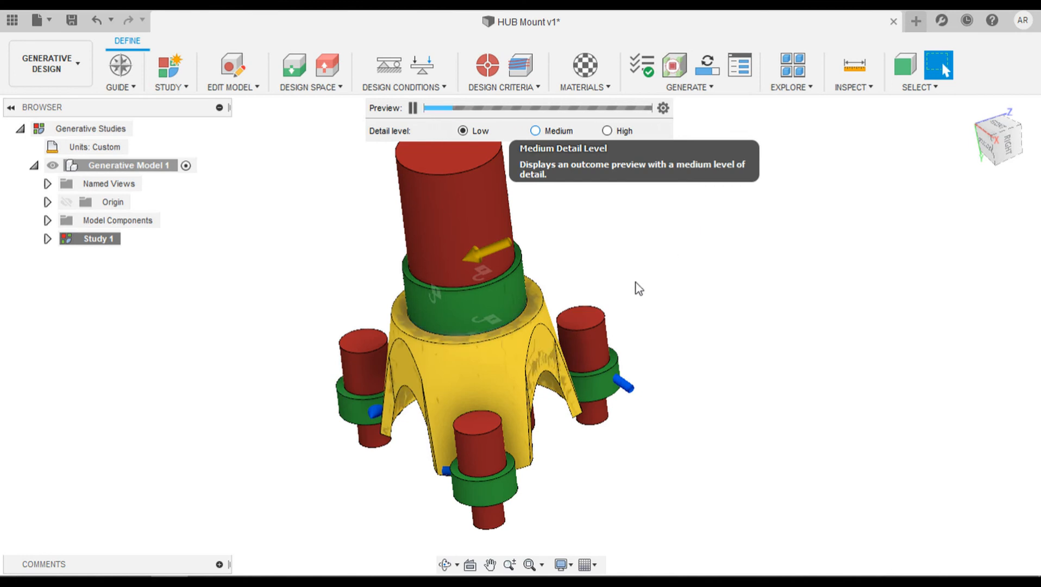
Hide Study 1's starting shape, obstacle geometry, preserve geometry and Moment load case, and examine the evolving preview shape from several sides
click(48, 239)
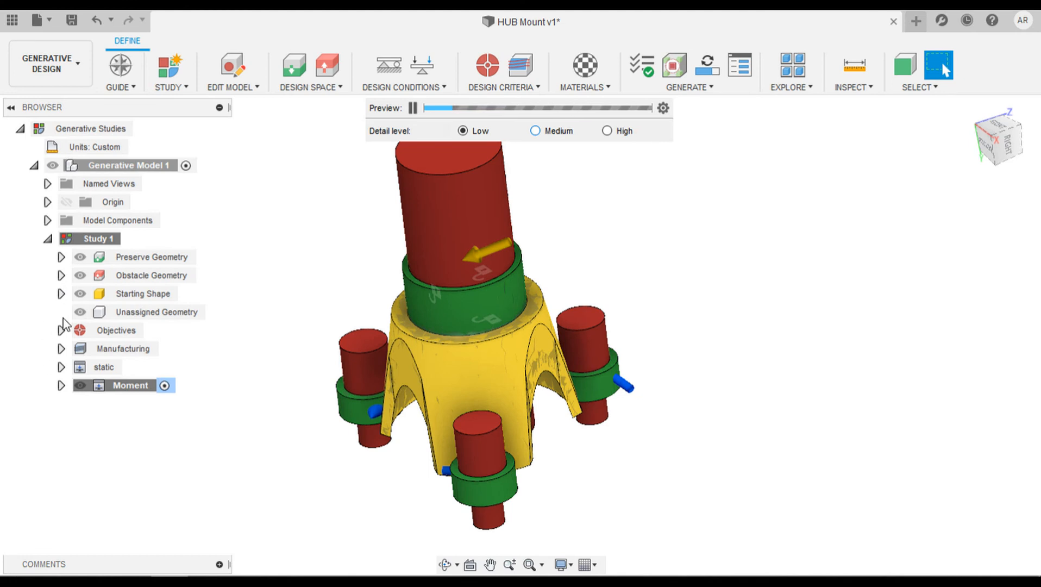
click(80, 295)
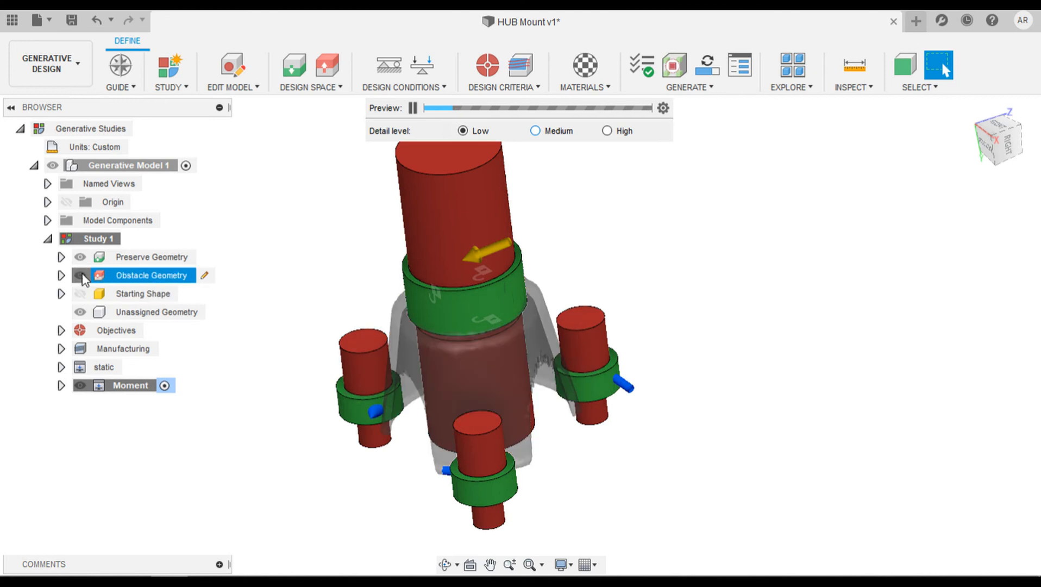
click(80, 275)
click(80, 257)
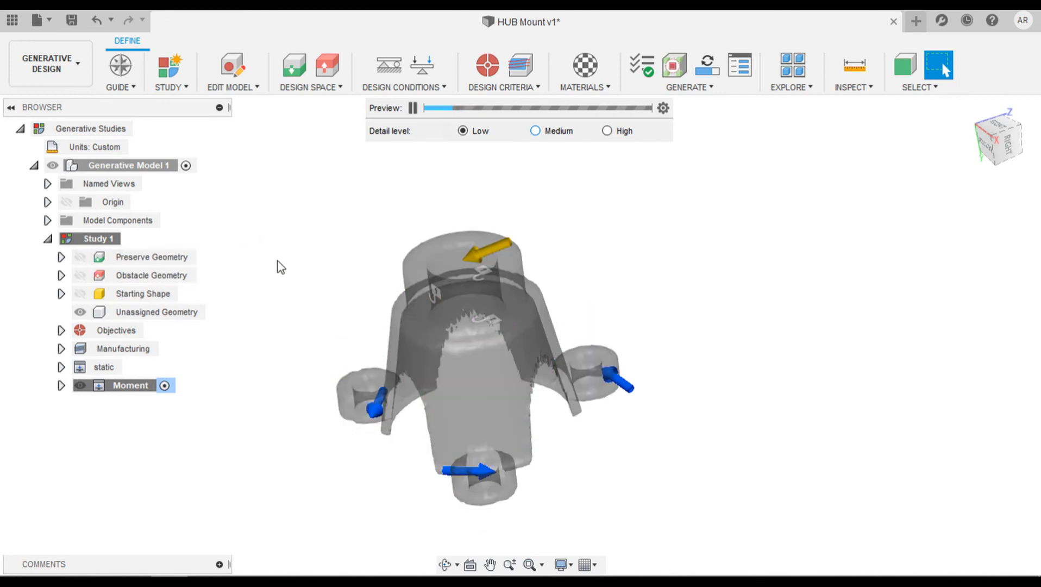
shift+middle_drag(449, 388, 528, 376)
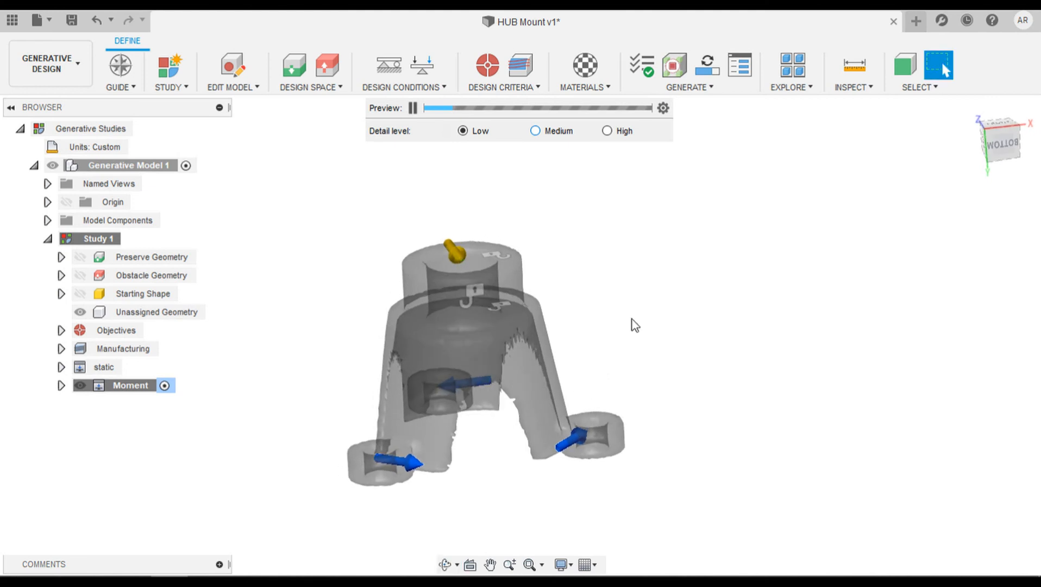
scroll(634, 318, up, 2)
middle_drag(634, 319, 690, 287)
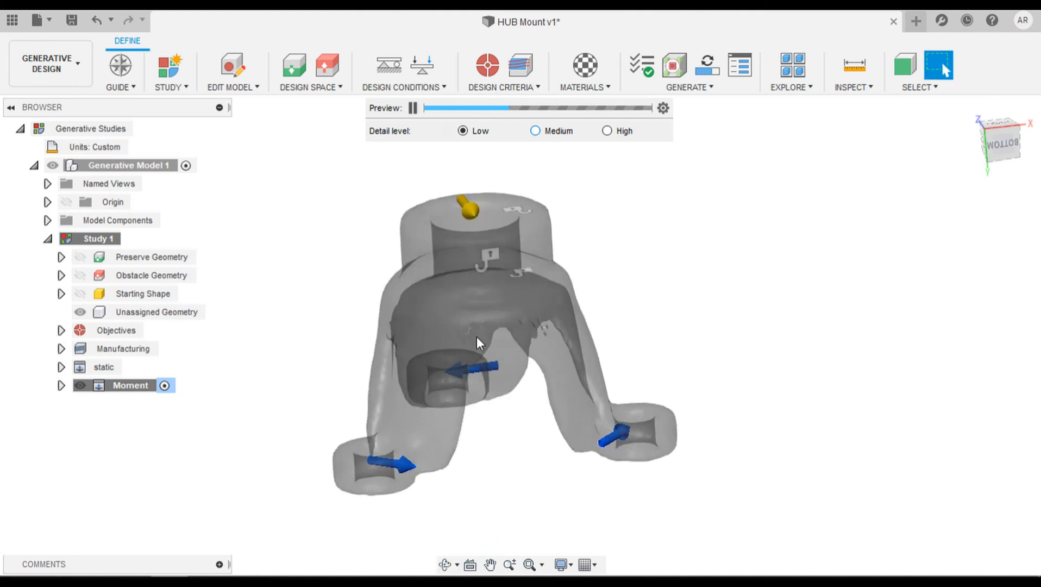
click(77, 387)
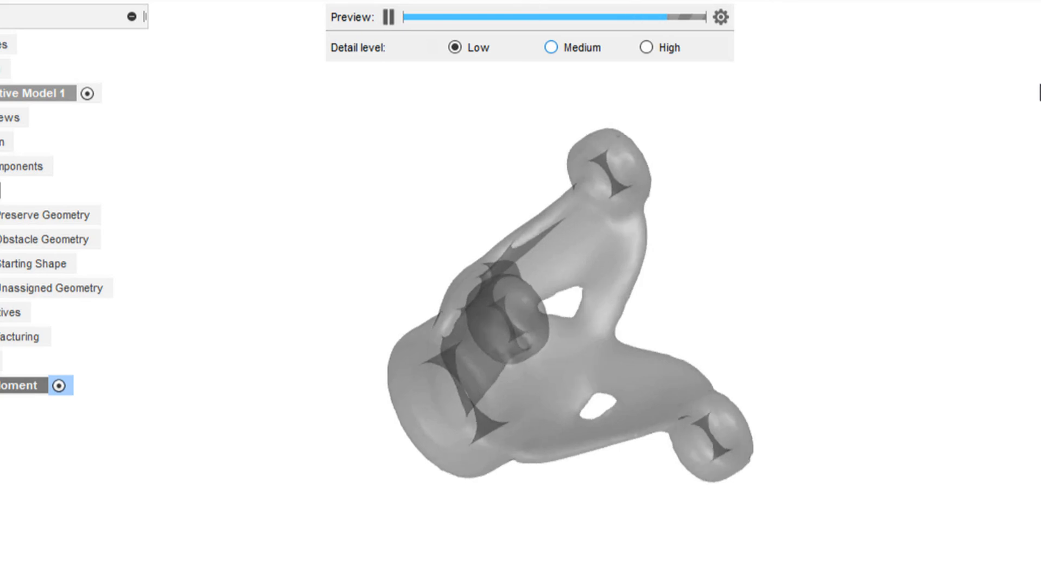
shift+middle_drag(870, 218, 670, 196)
Stop the previewer to check Study 1's status and cloud credits in the Generate dialog, and close it without generating
click(736, 18)
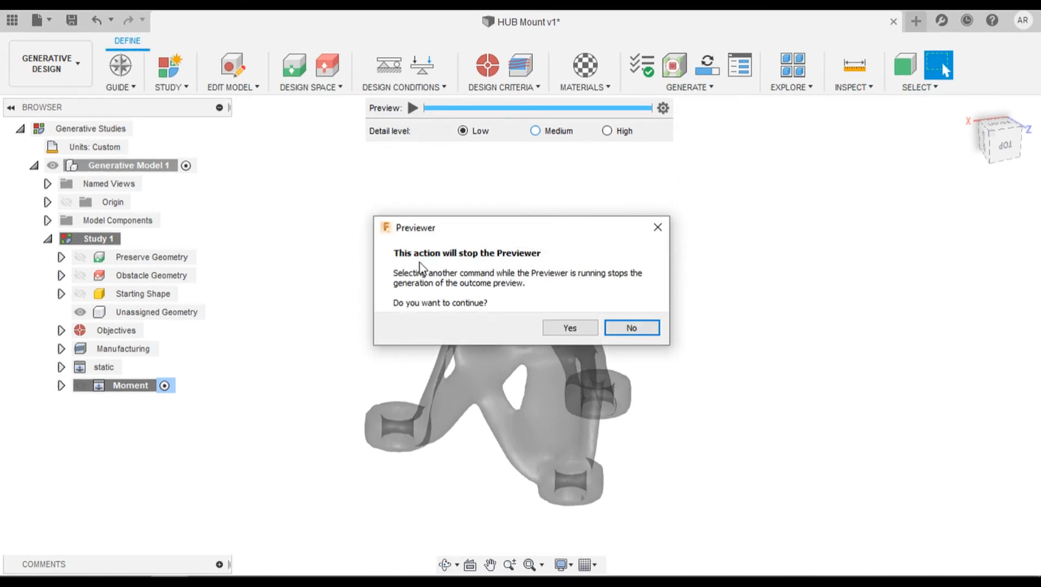
click(584, 327)
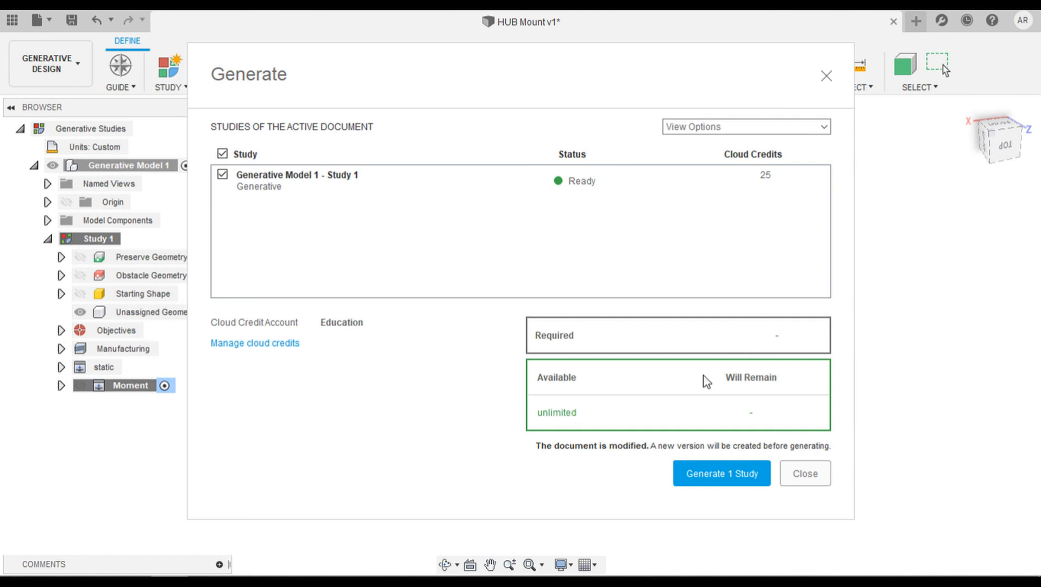
click(802, 475)
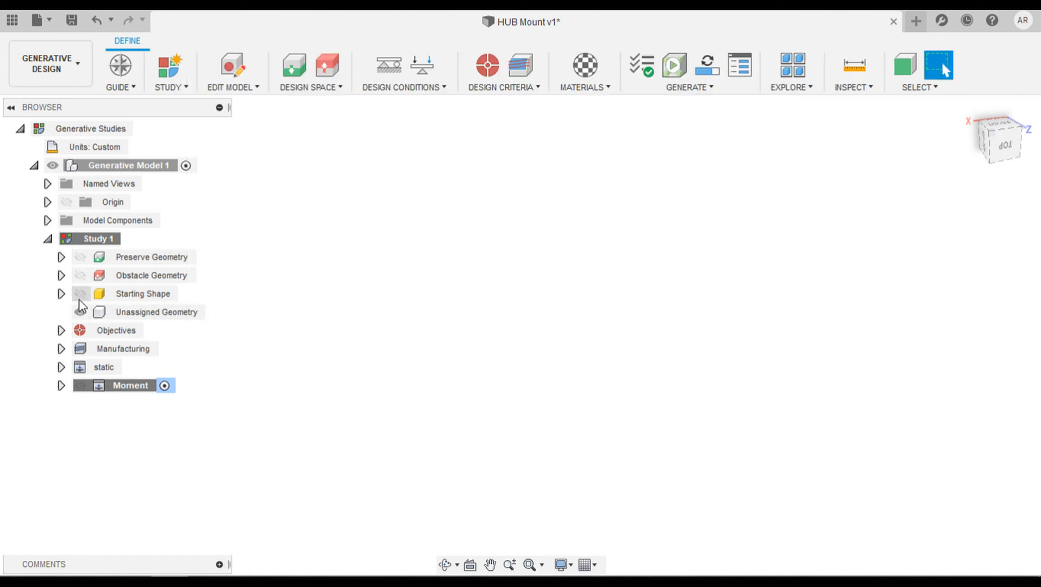
Show Study 1's starting shape, obstacle geometry and preserve geometry again
click(80, 294)
click(80, 275)
click(80, 257)
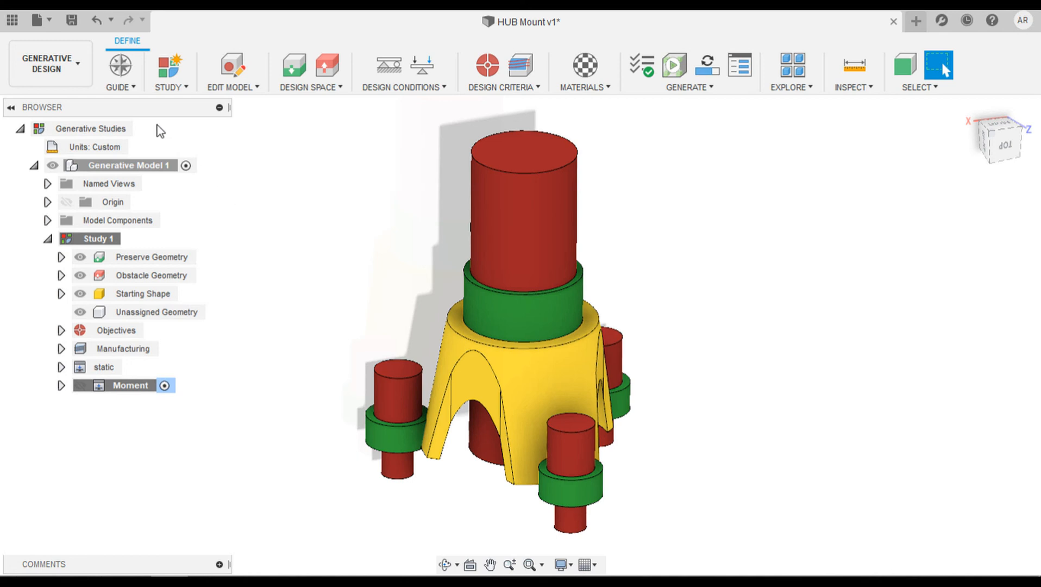
In model editing, clone Generative Model 1 together with Study 1 and rename the copy as NS
click(224, 72)
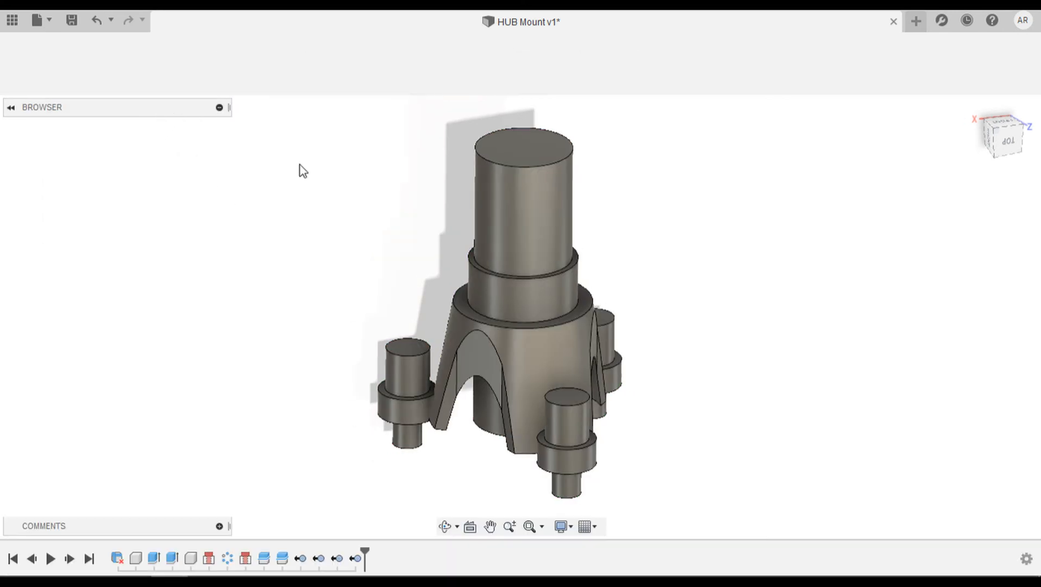
right_click(126, 149)
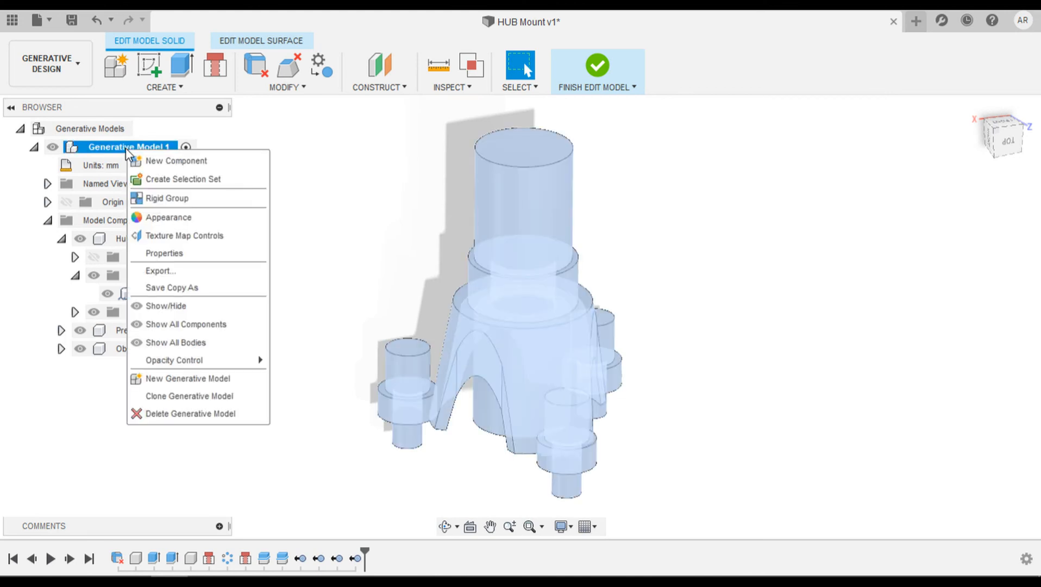
click(218, 397)
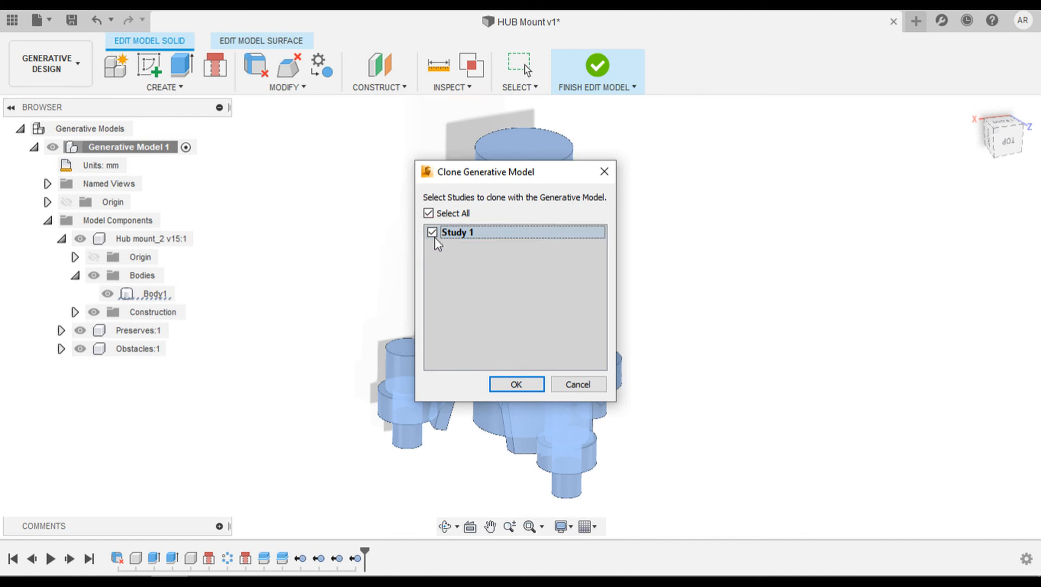
click(530, 385)
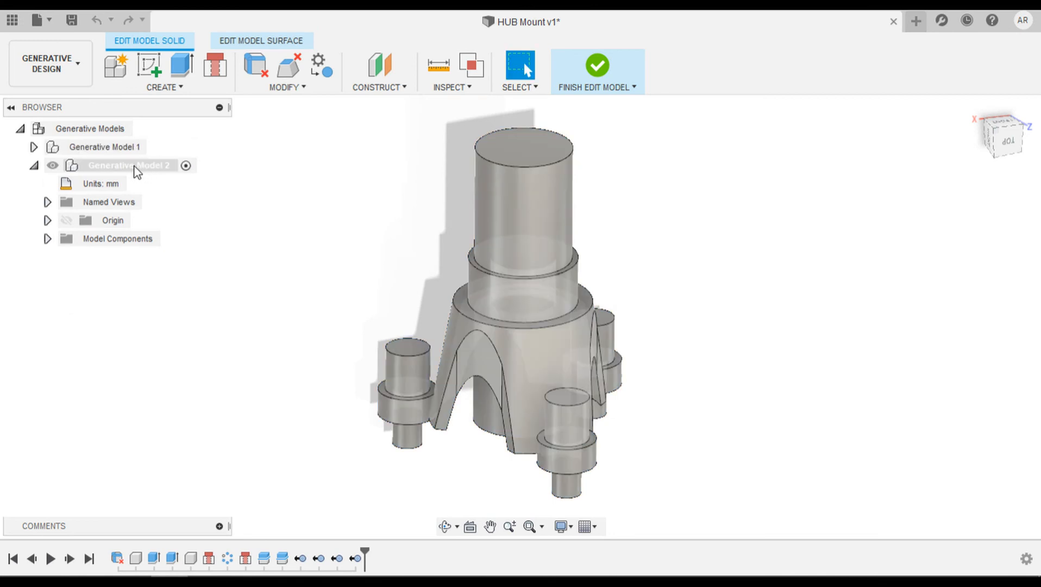
double_click(135, 166)
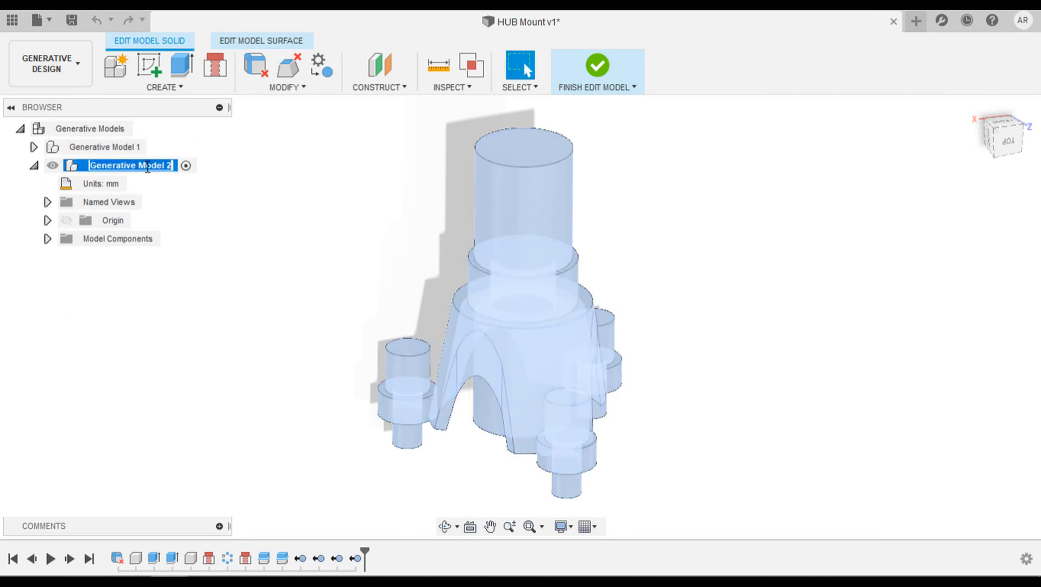
text(NS)
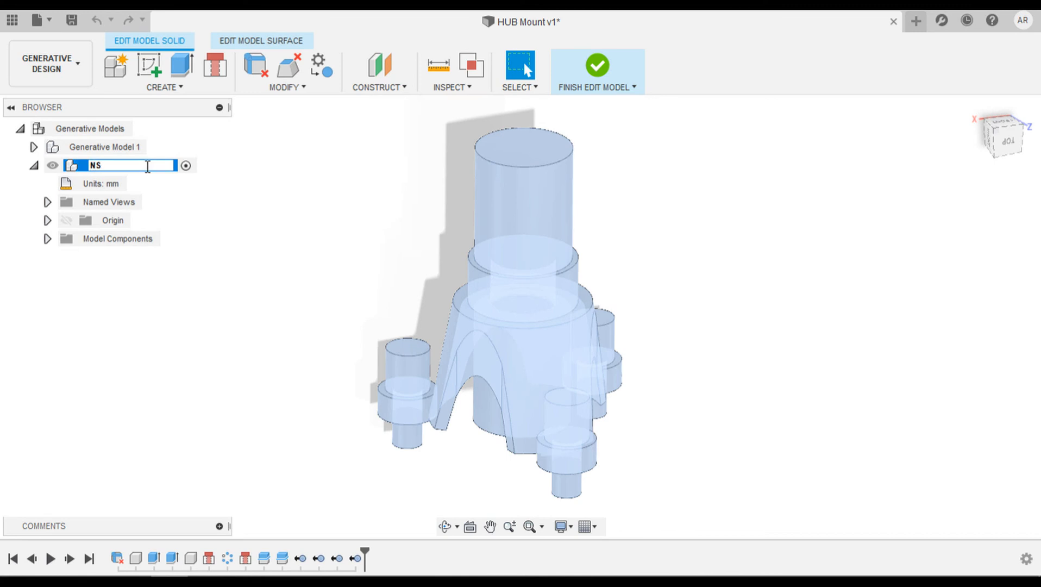
key(Return)
Remove Body1 from the Hub mount_2 component of the NS model and finish editing the model
click(47, 239)
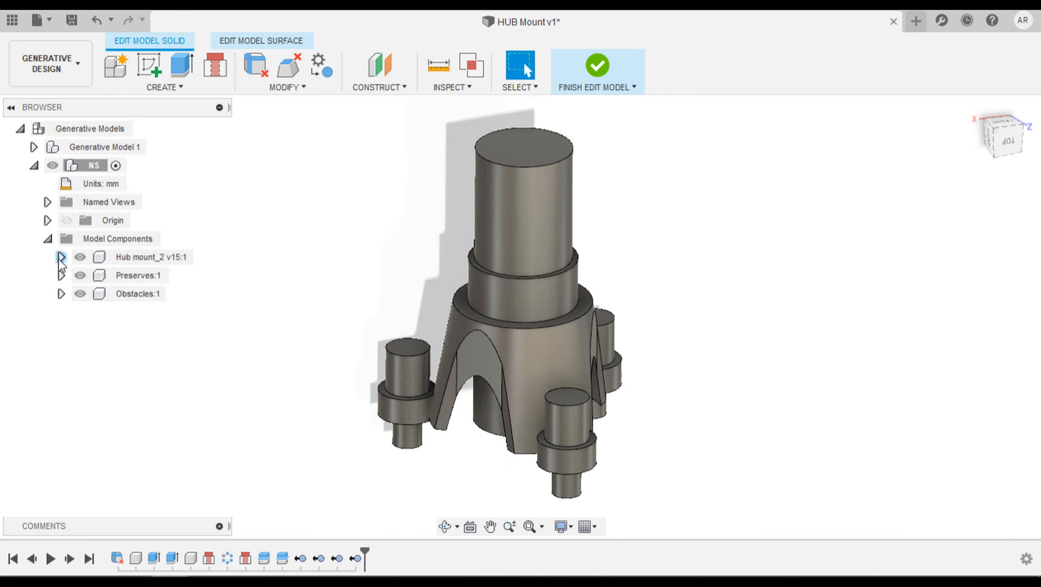
click(61, 257)
click(74, 293)
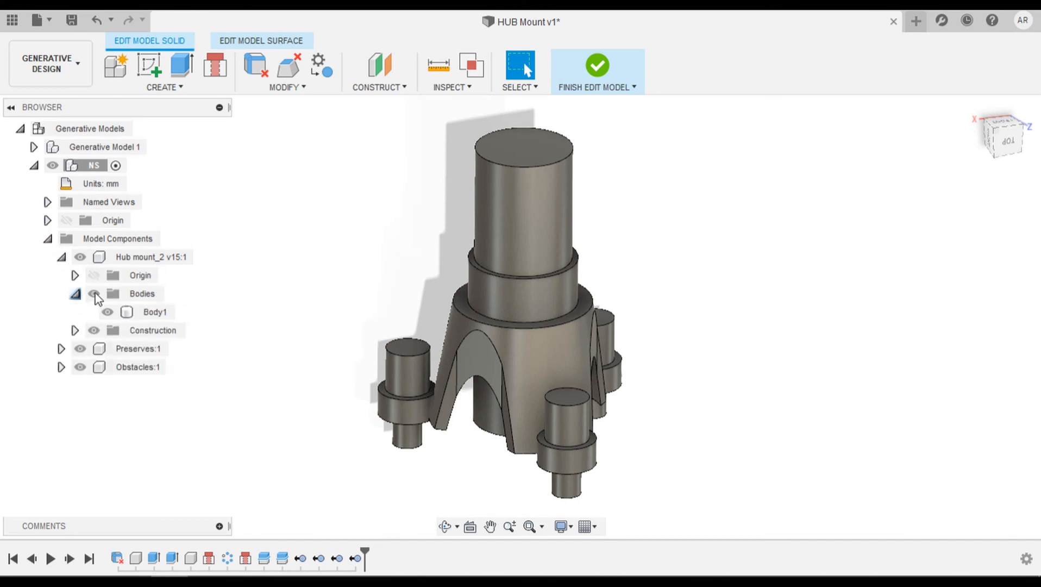
click(155, 314)
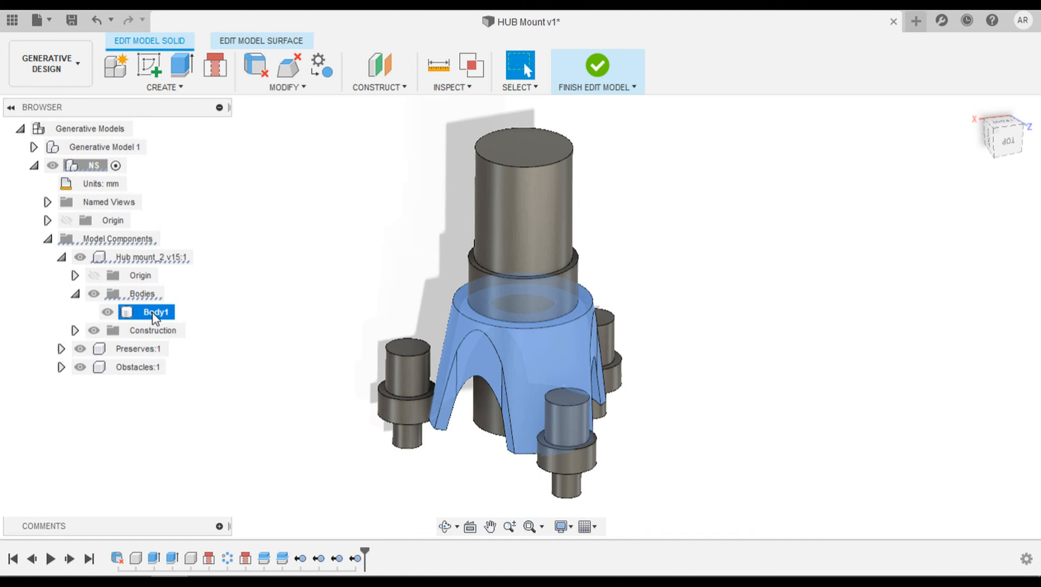
right_click(153, 314)
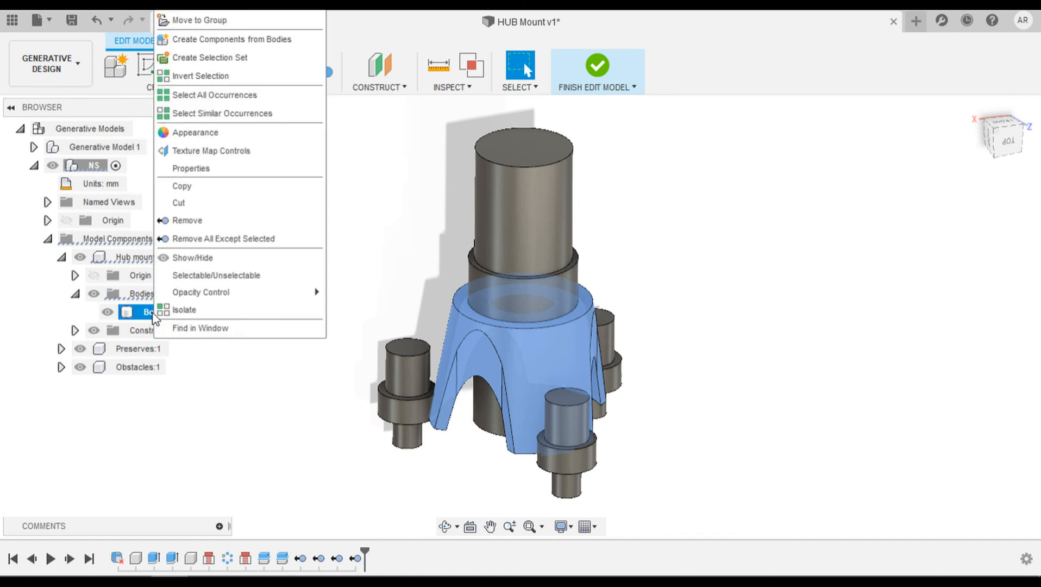
click(182, 223)
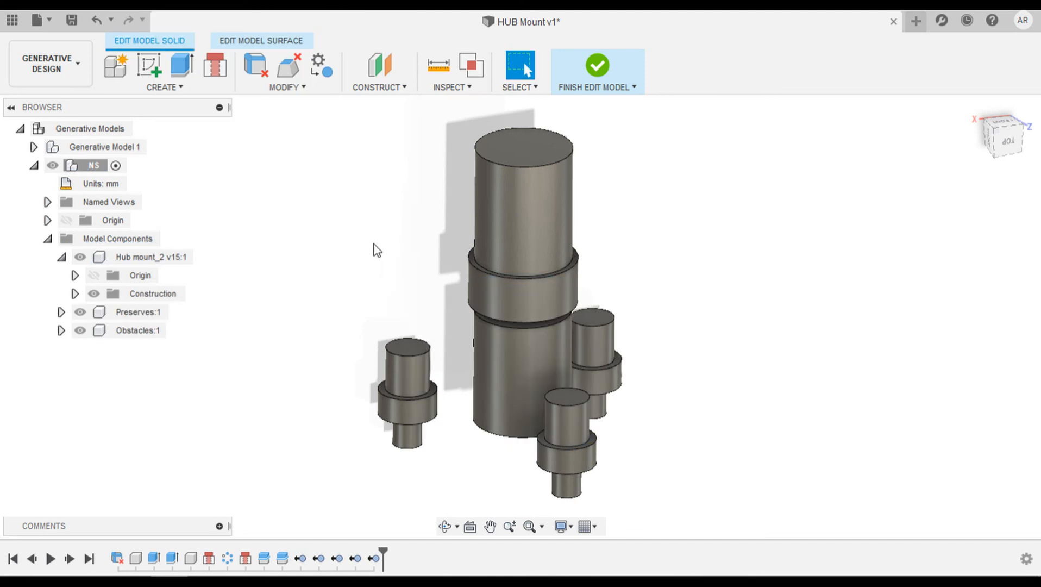
click(594, 68)
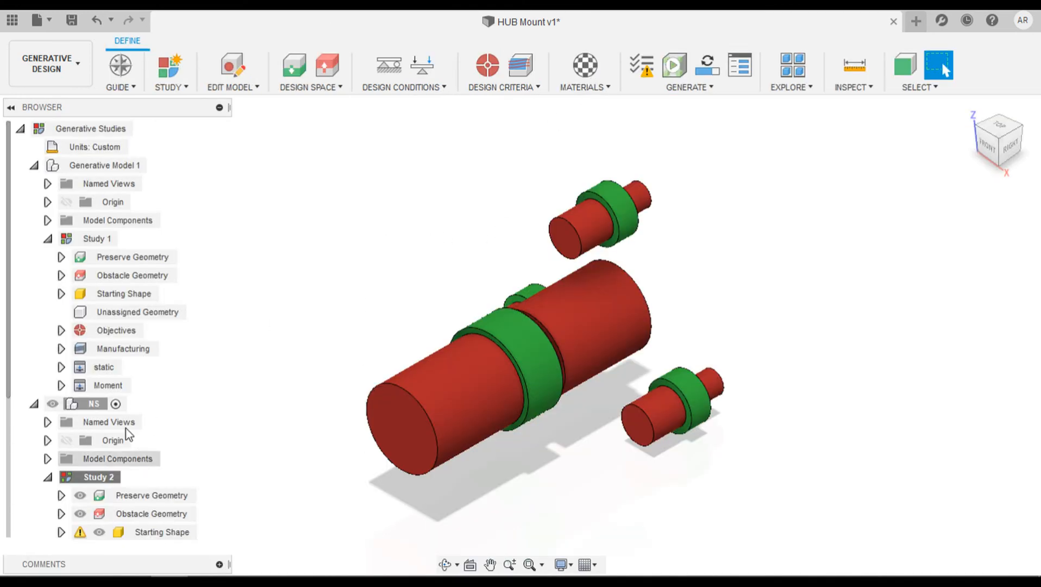
Expand Study 2's Starting Shape and inspect the body entry flagged with a warning
scroll(128, 492, down, 3)
click(81, 478)
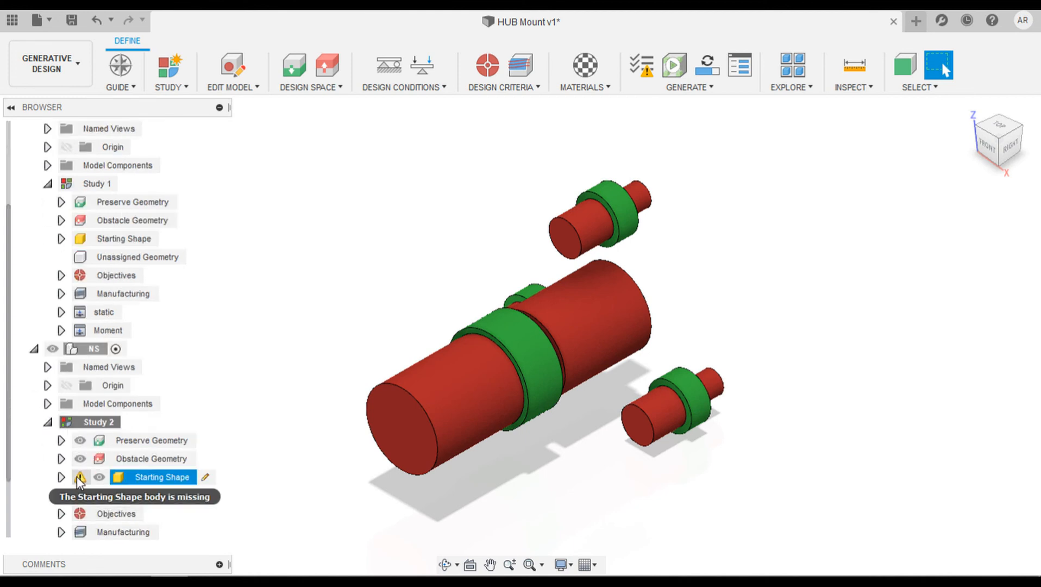
click(80, 480)
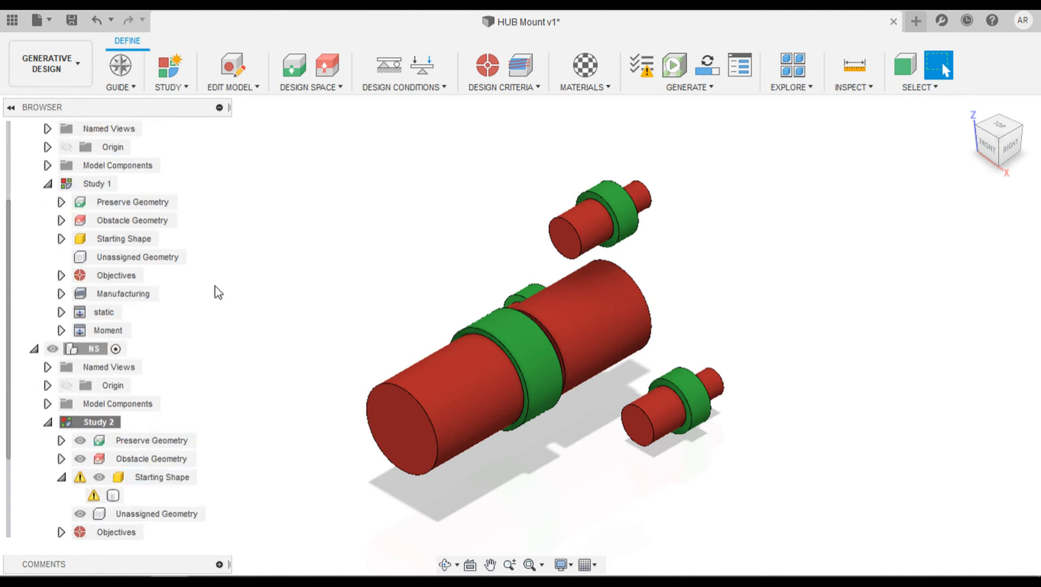
click(112, 495)
scroll(108, 239, up, 3)
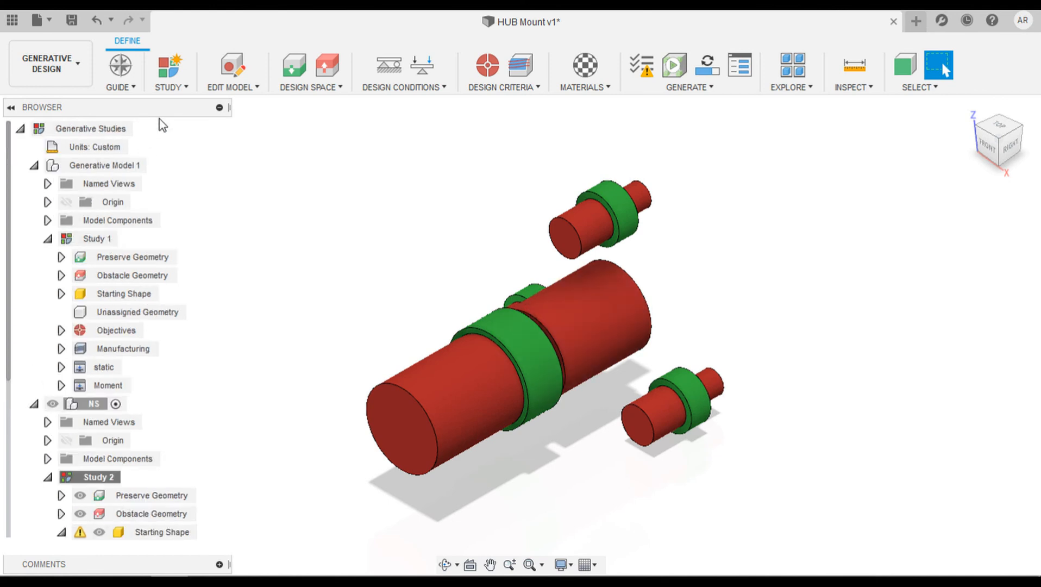
In model editing, activate Generative Model 1, rename it as S and finish editing the model
click(233, 68)
click(107, 147)
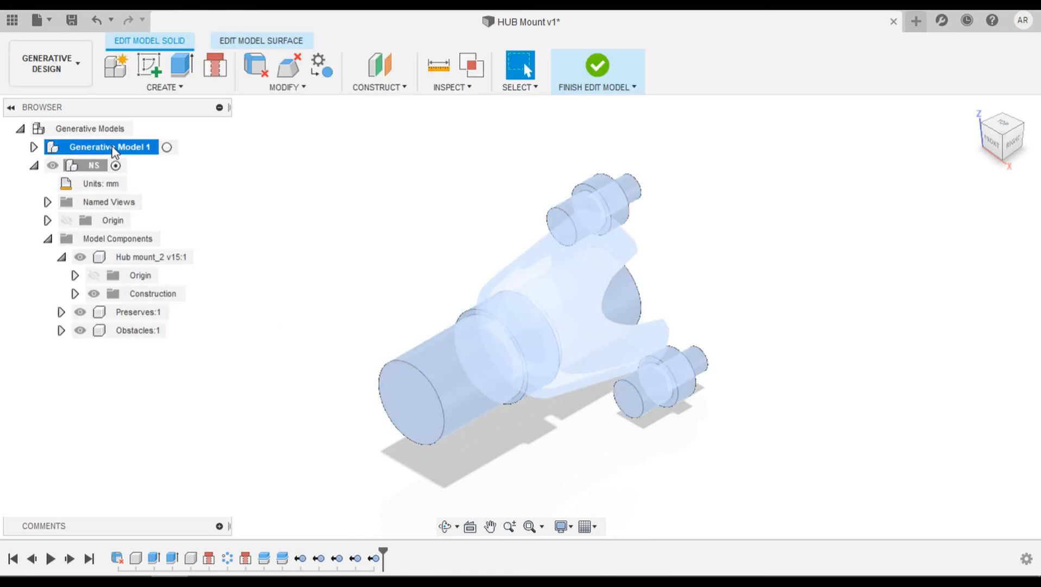
click(167, 148)
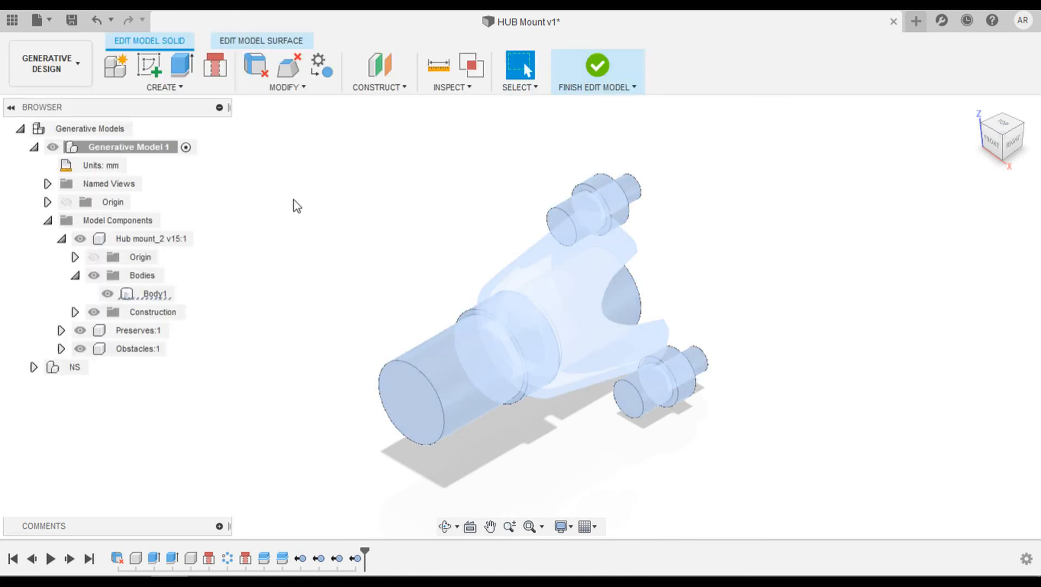
double_click(137, 149)
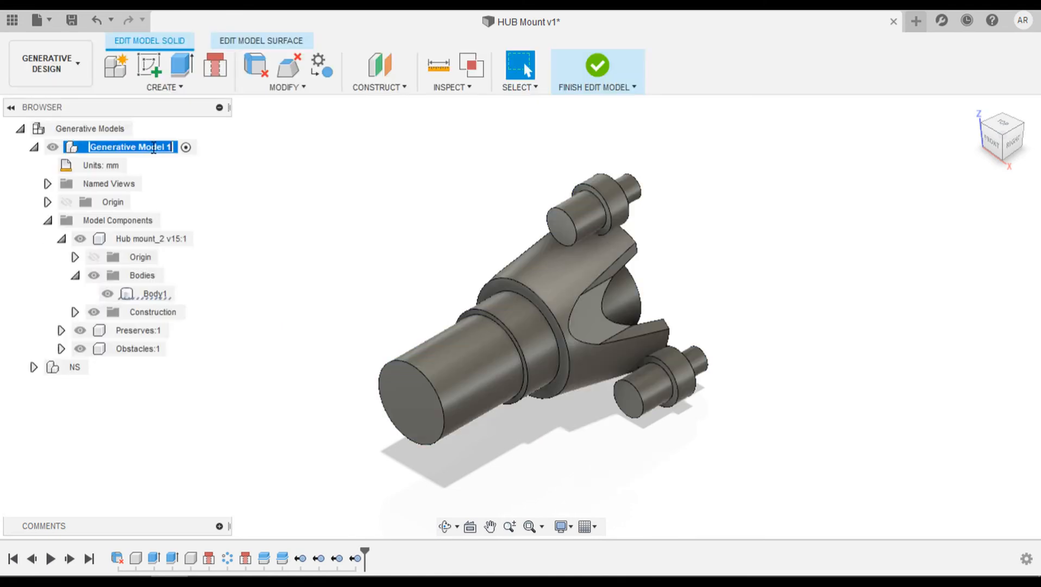
text(S)
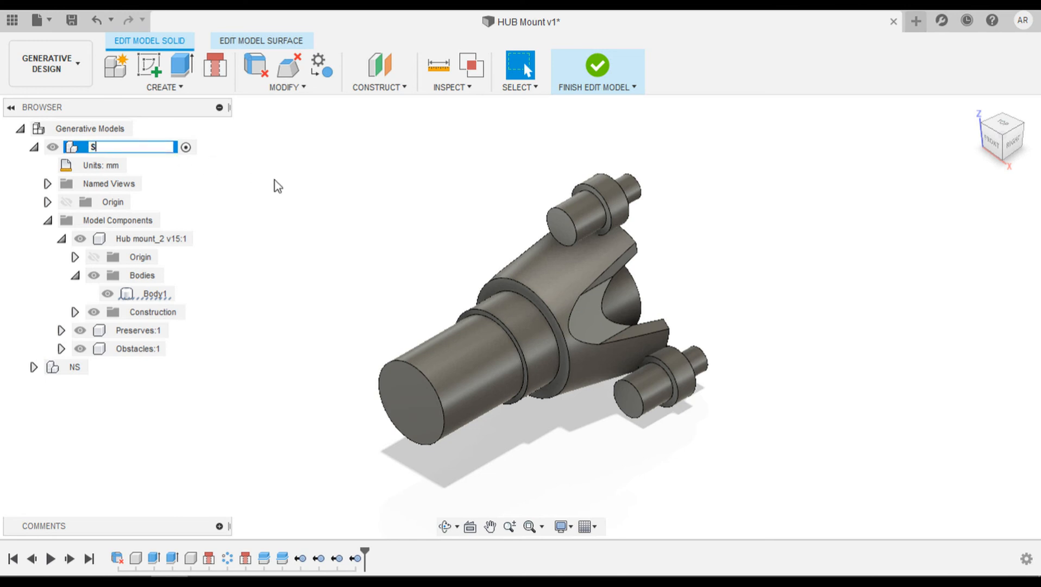
key(Return)
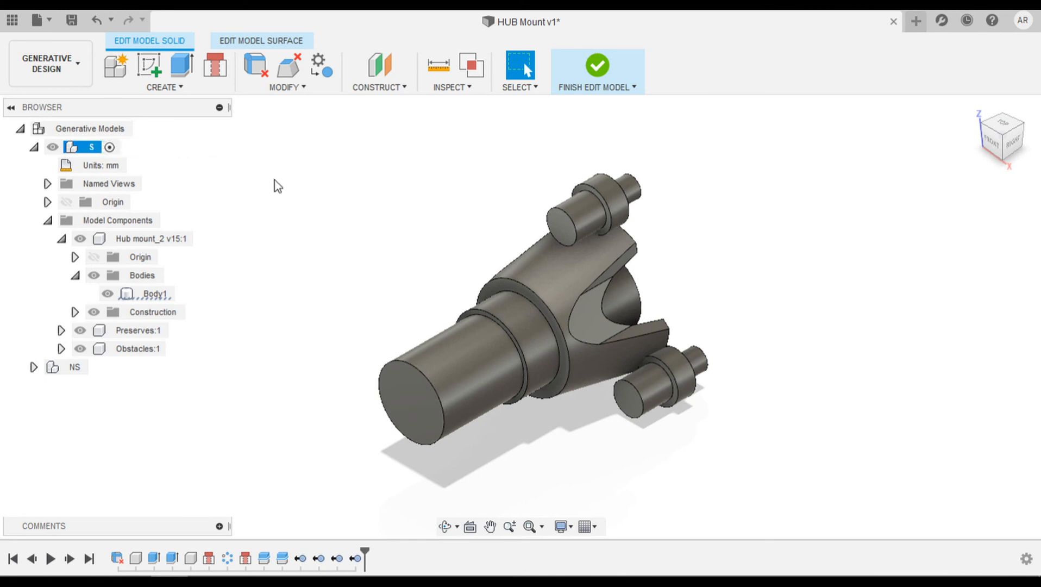
click(598, 64)
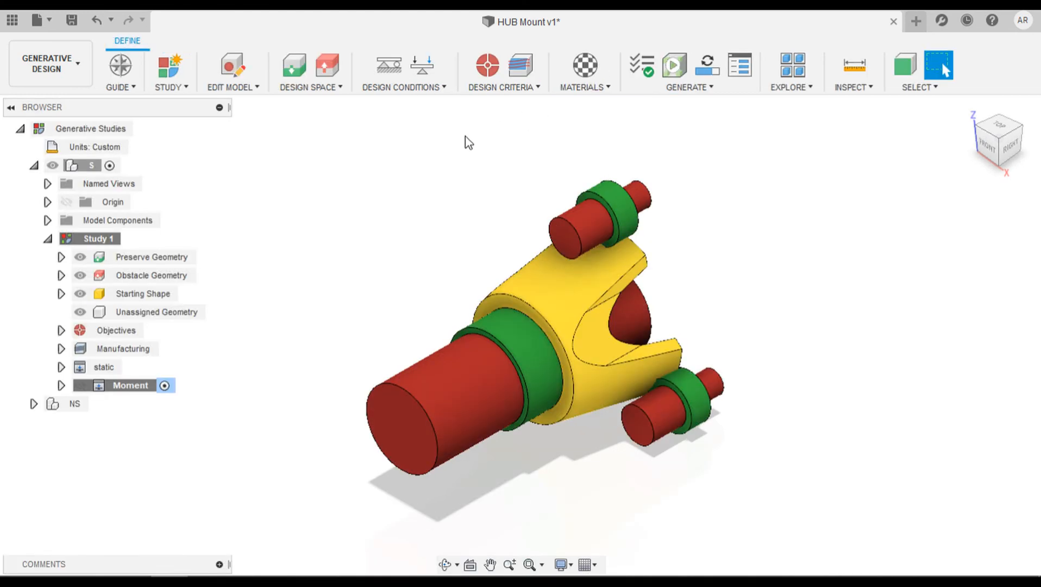
Generate both S - Study 1 and NS - Study 2, and expand the S - Study 1 job in the job status
click(708, 68)
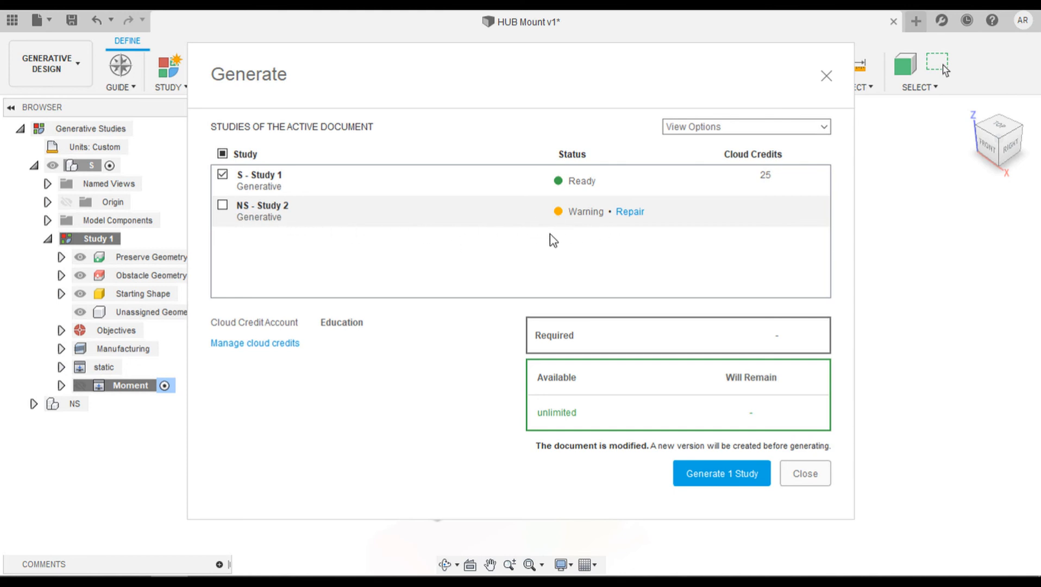
click(222, 205)
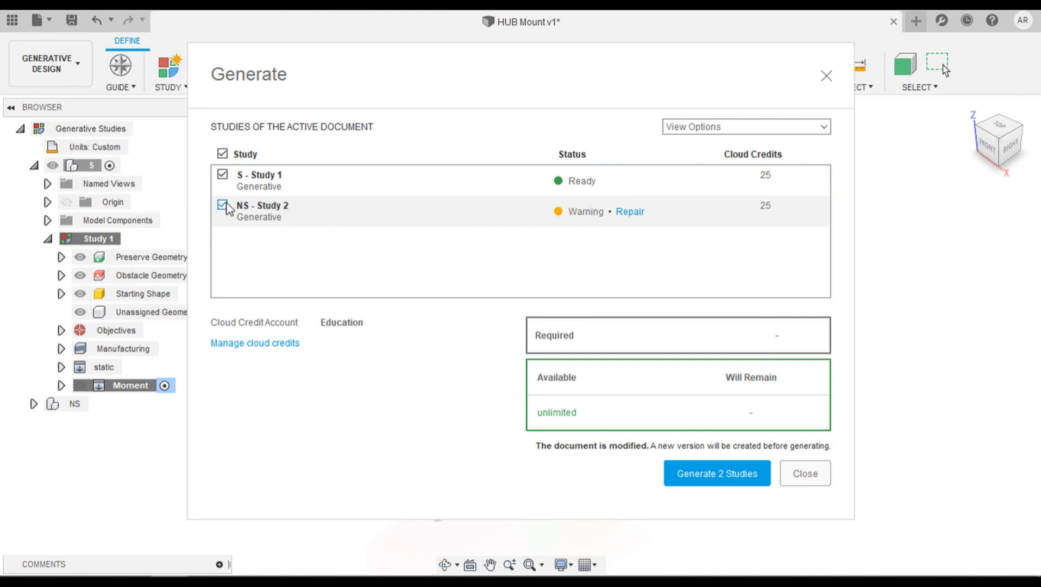
click(722, 481)
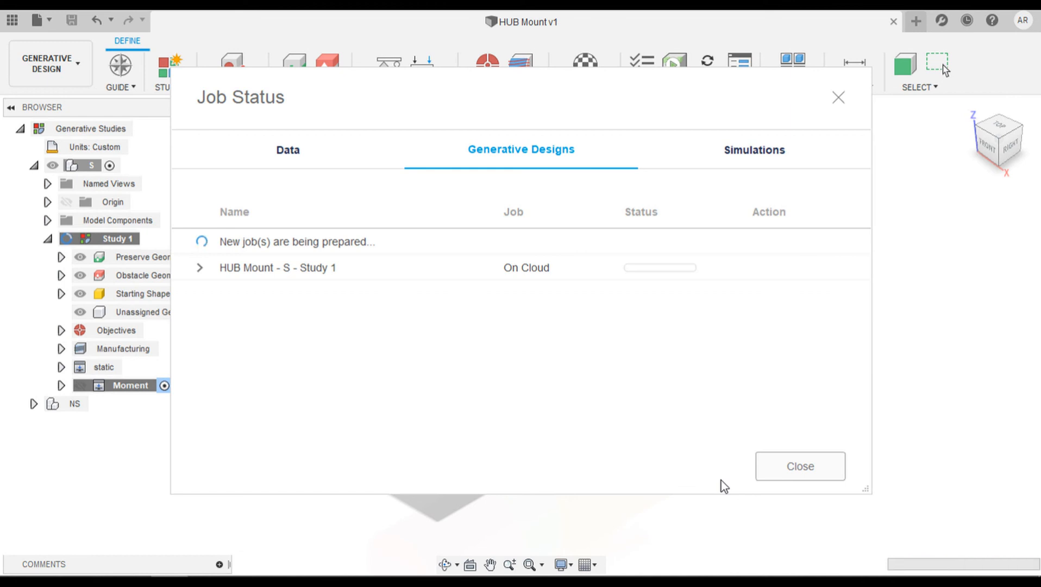
click(200, 268)
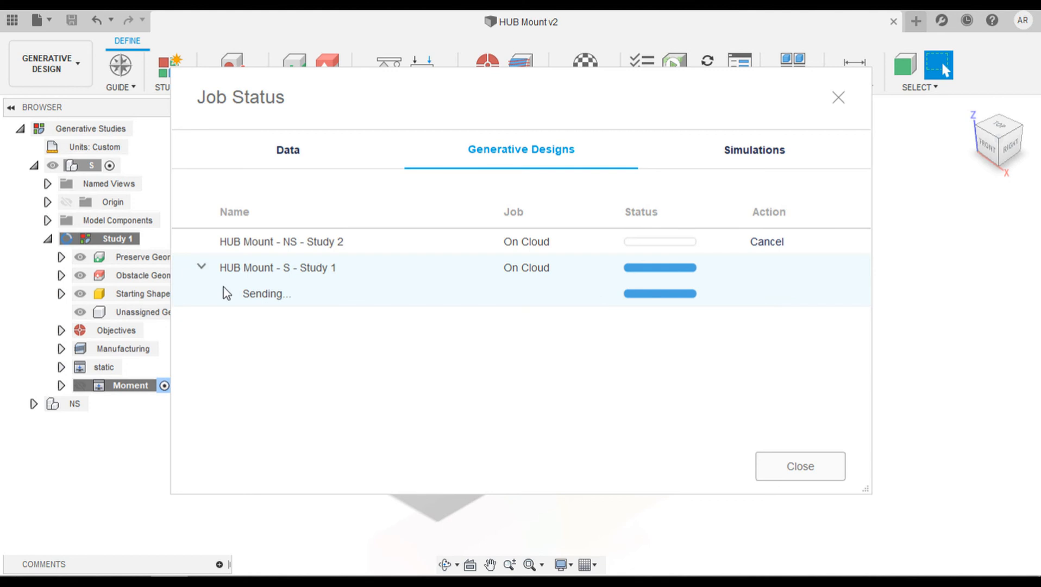